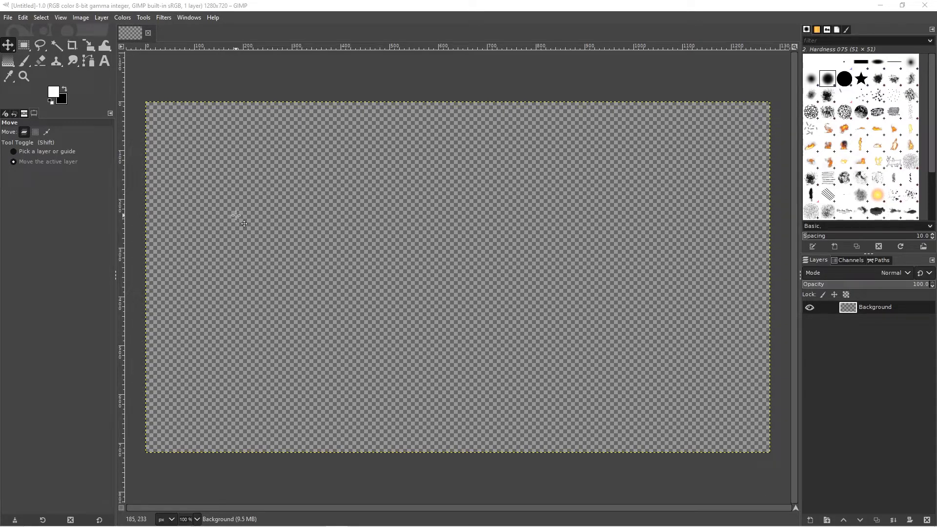
Step: Draw a rectangular selection inside the canvas with Rectangle Select and resize it to about 977 by 474 px
click(24, 46)
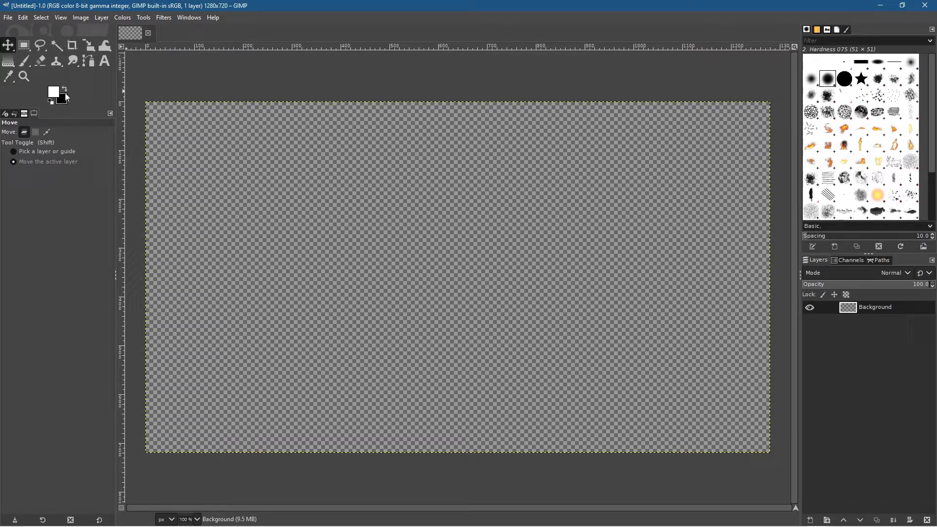
mouse_move(105, 46)
mouse_move(23, 48)
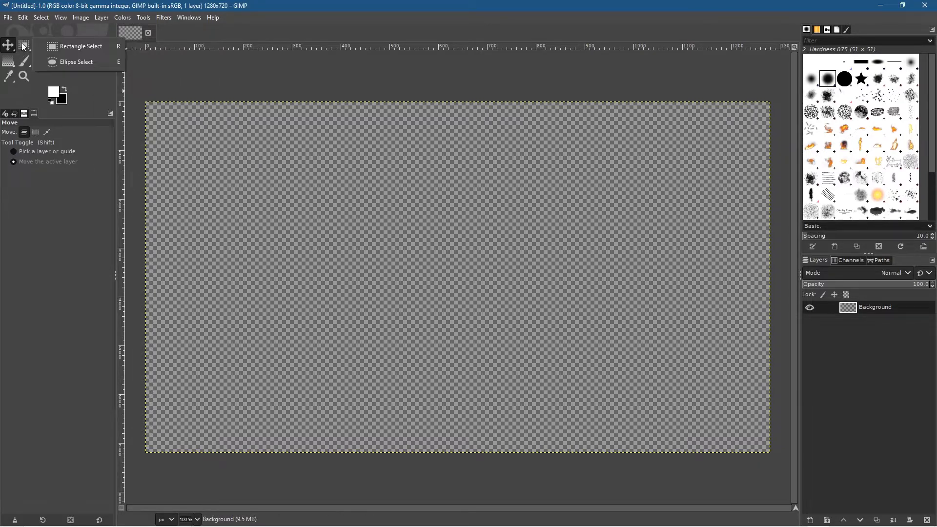
click(63, 63)
mouse_move(26, 45)
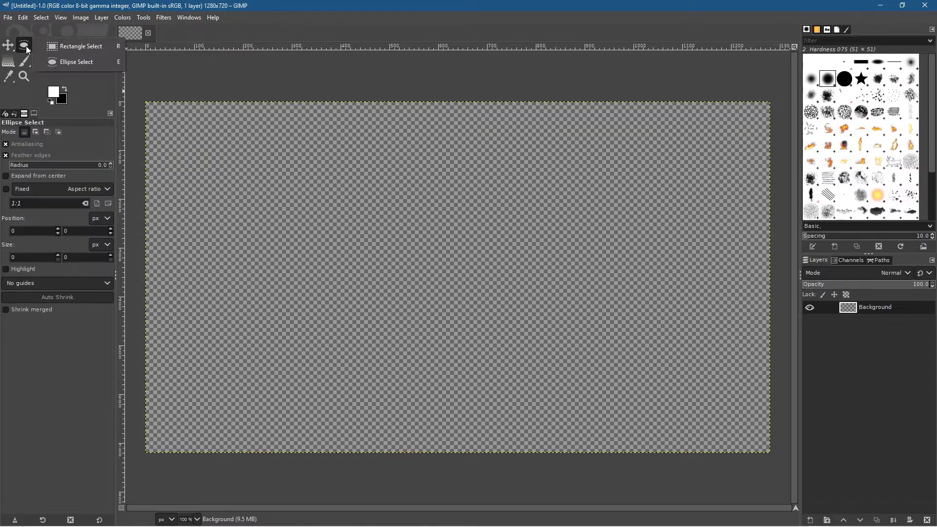
click(77, 48)
drag(209, 133, 687, 392)
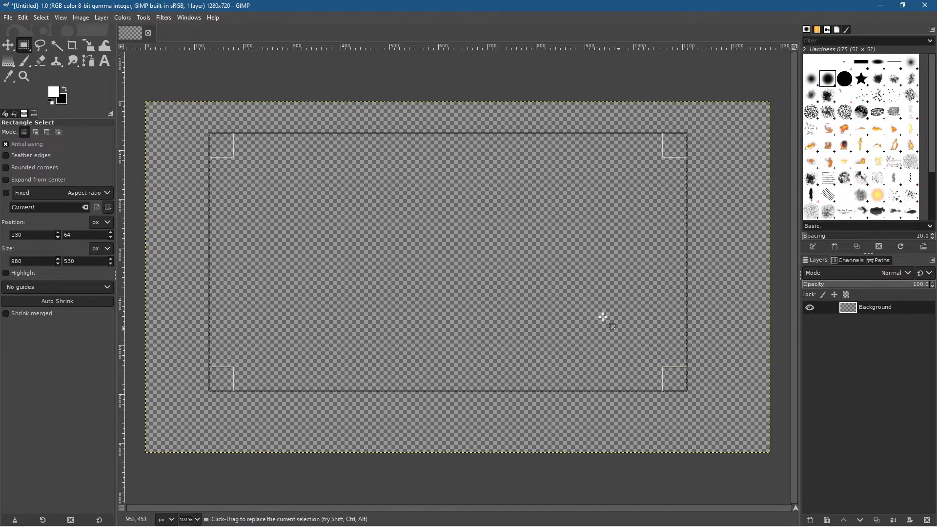
drag(498, 382, 240, 304)
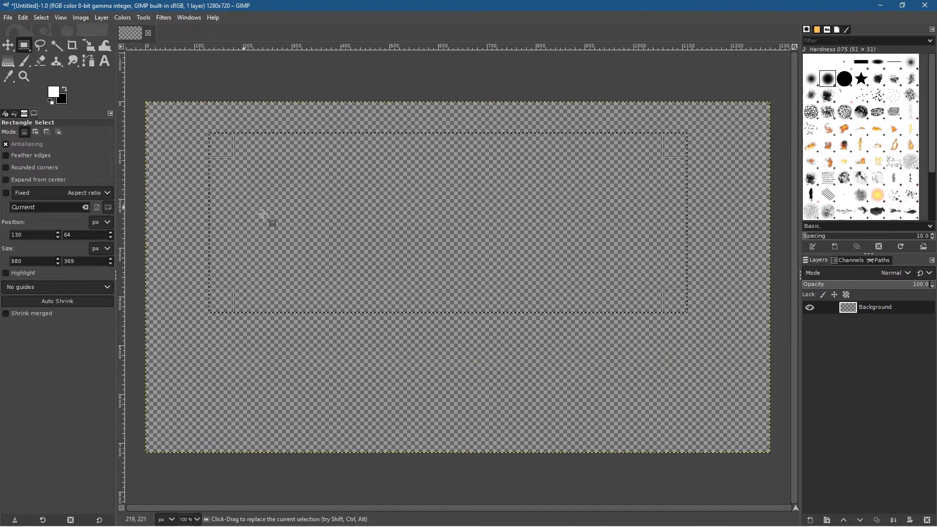
drag(229, 295, 230, 347)
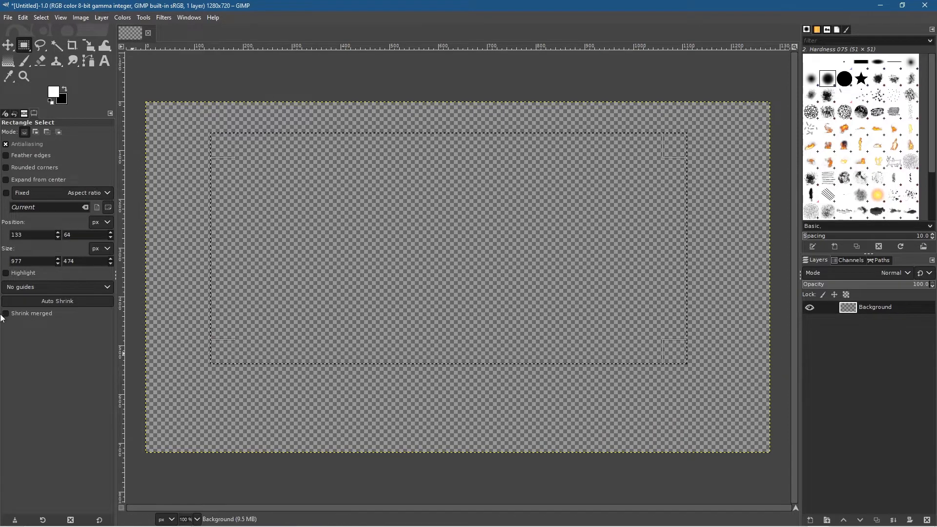
Step: Set the rectangular selection's size to 1280 by 720 px and its position to 0, 0
double_click(18, 262)
text(1280)
key(Tab)
text(720)
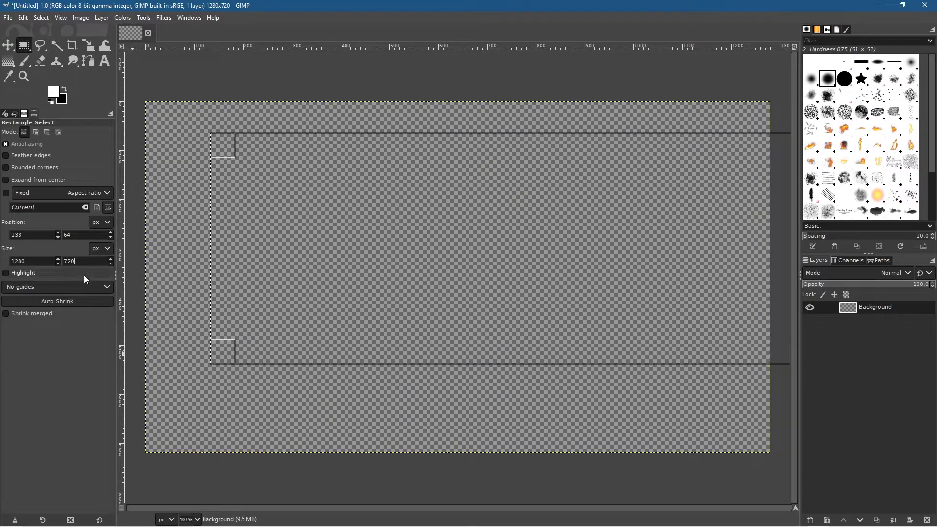
key(Tab)
text(0)
key(Tab)
text(0)
click(50, 233)
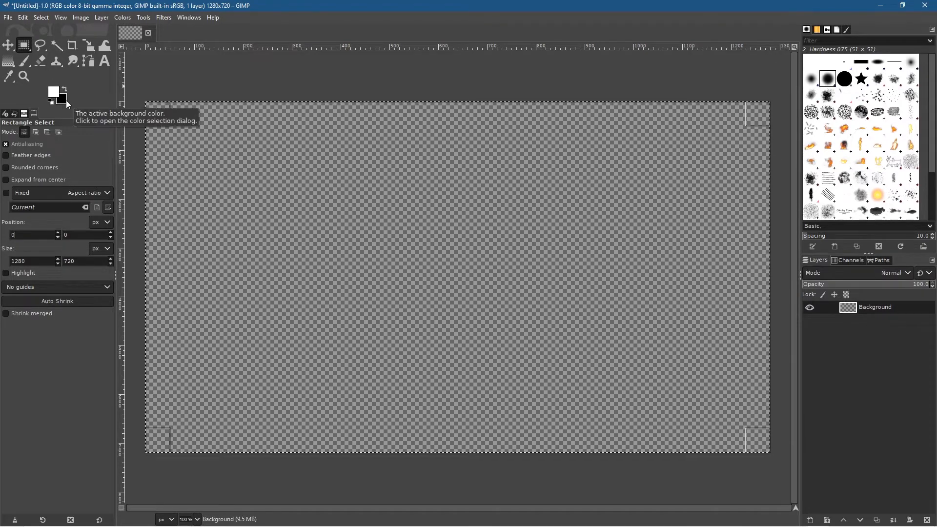
Step: Review the foreground and background colors and swap them so that black is foreground and white is background
click(55, 92)
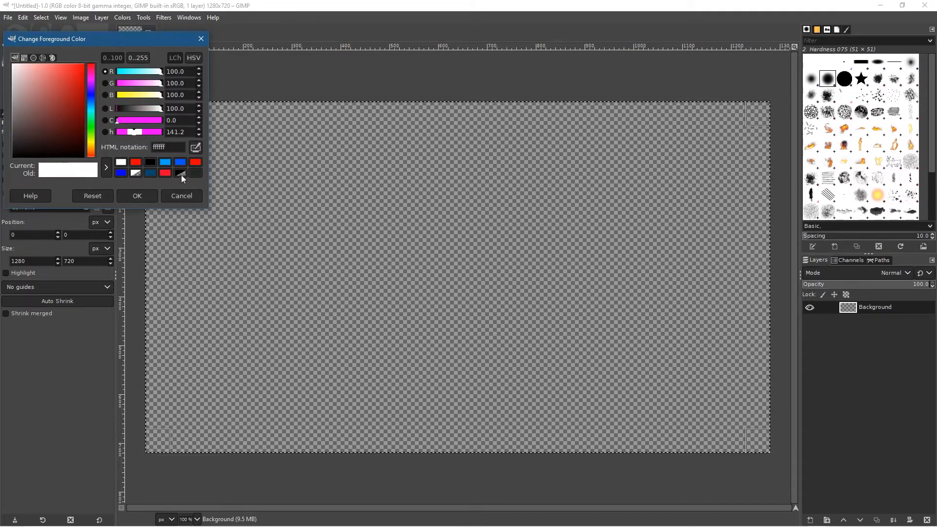
click(144, 195)
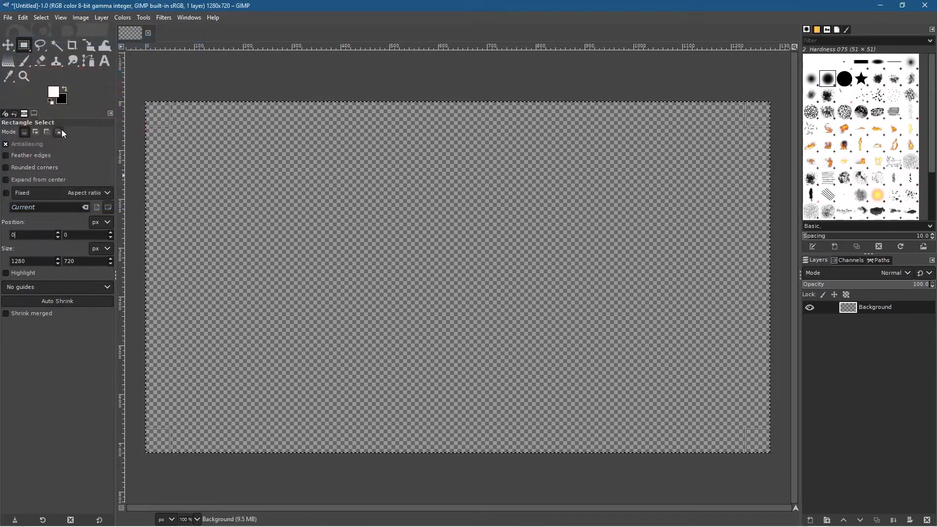
click(63, 100)
drag(63, 100, 0, 198)
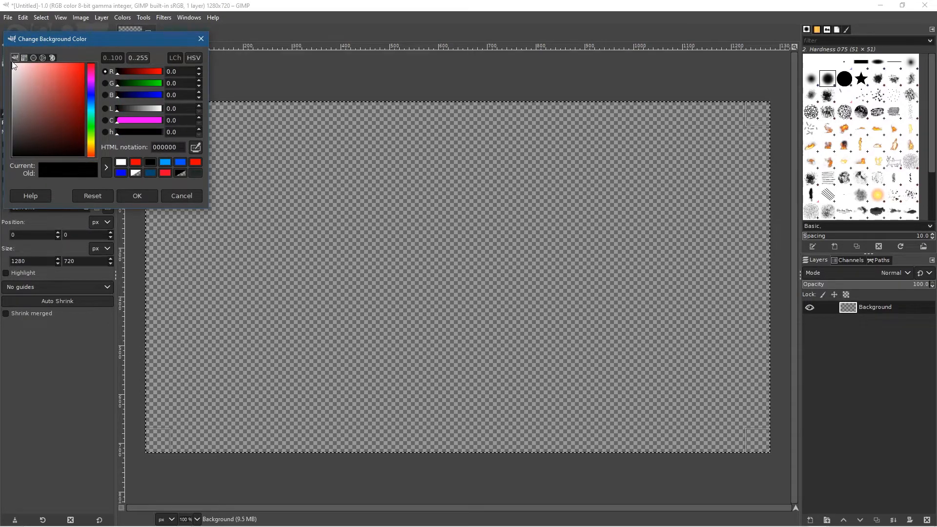
click(138, 198)
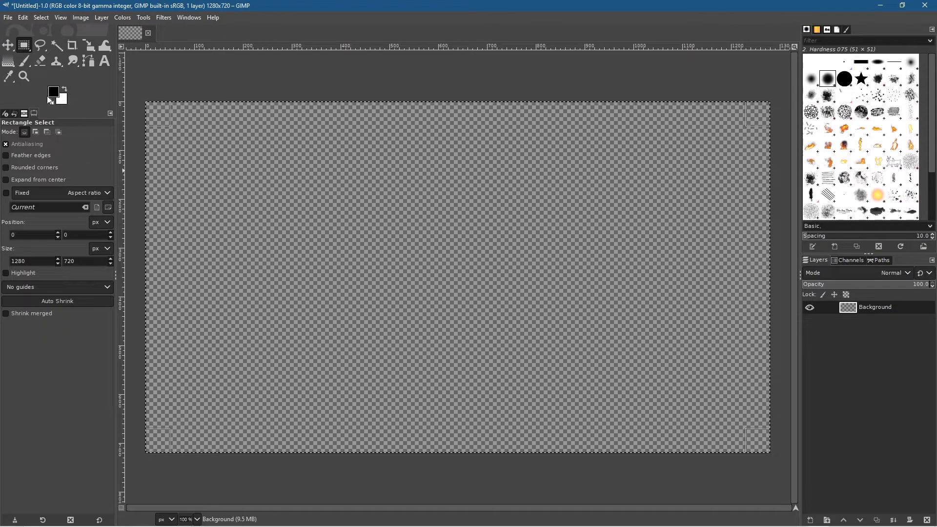
Step: Stroke the selection with a solid-color line 20 px wide, using the Line dash preset
click(22, 18)
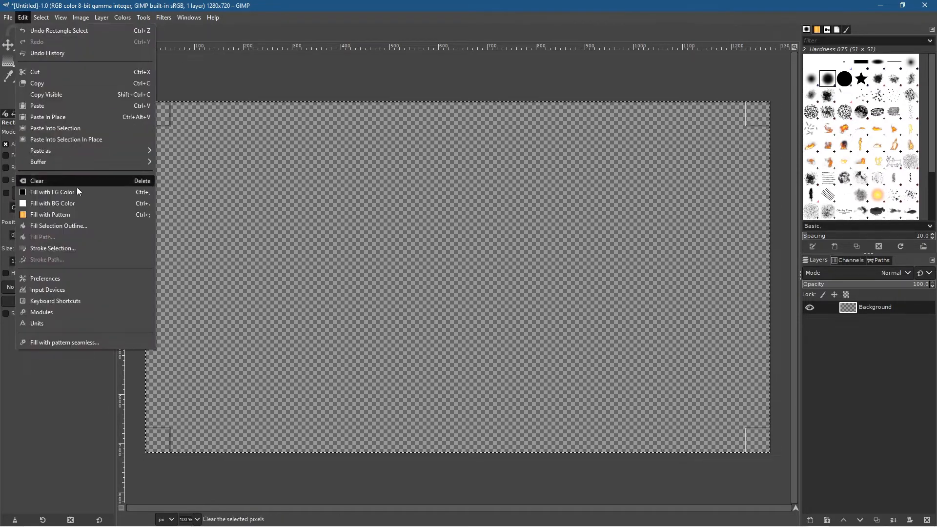
click(54, 250)
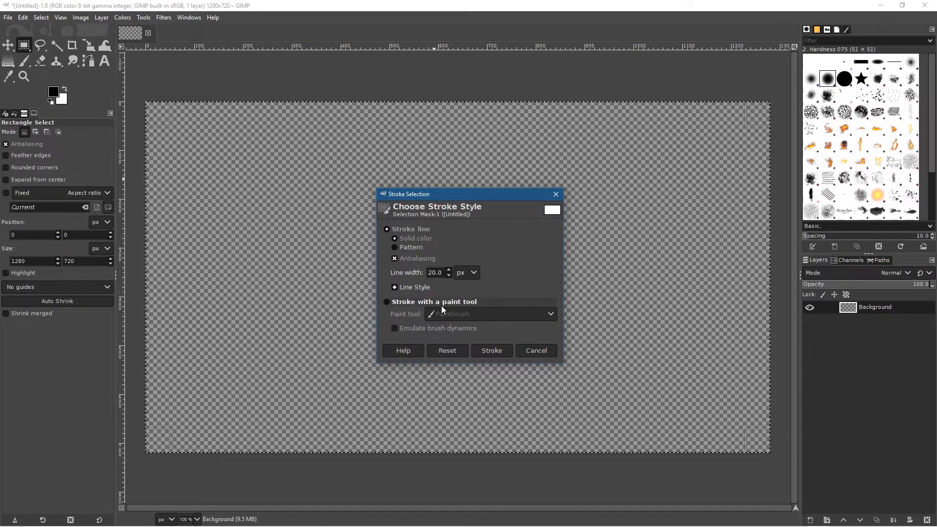
click(396, 287)
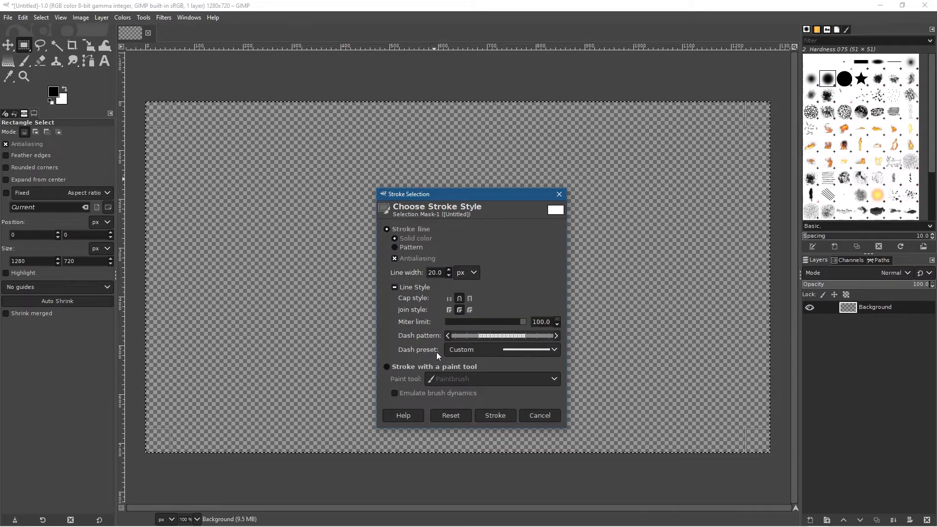
click(472, 350)
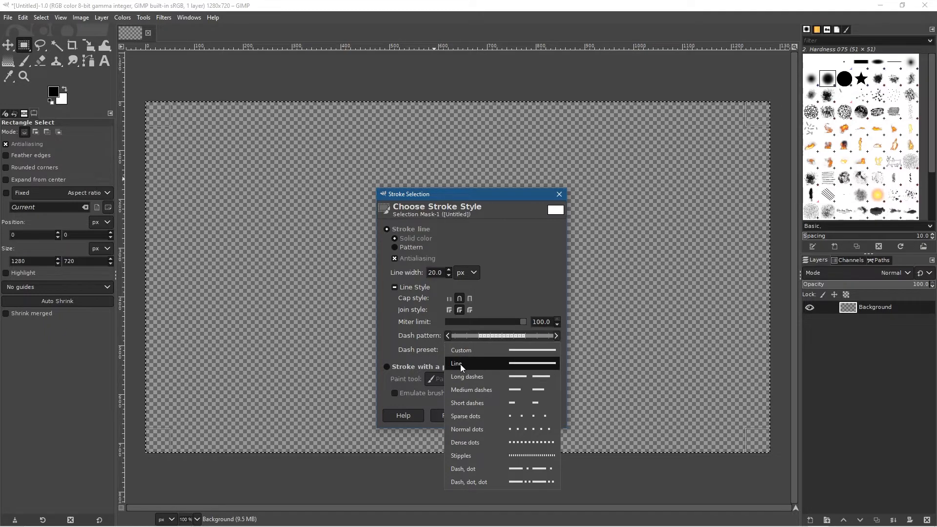
click(460, 365)
click(471, 352)
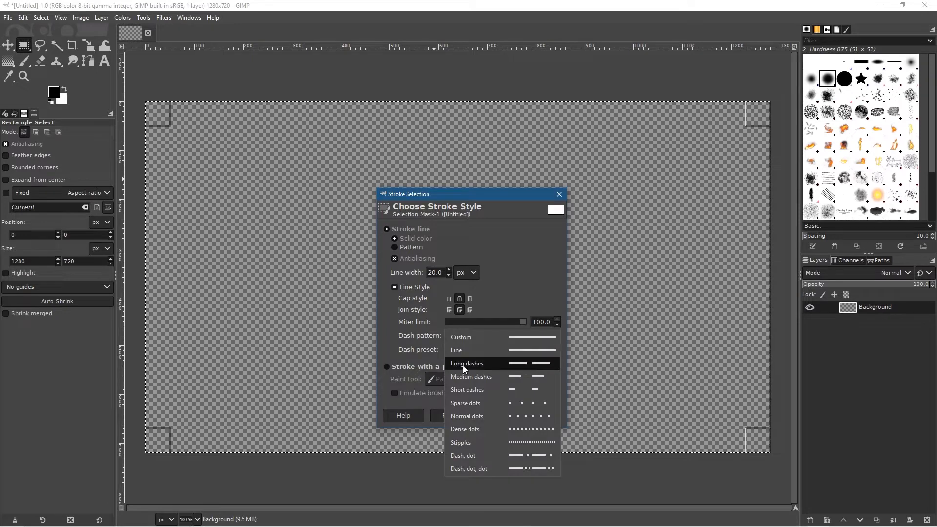
click(464, 353)
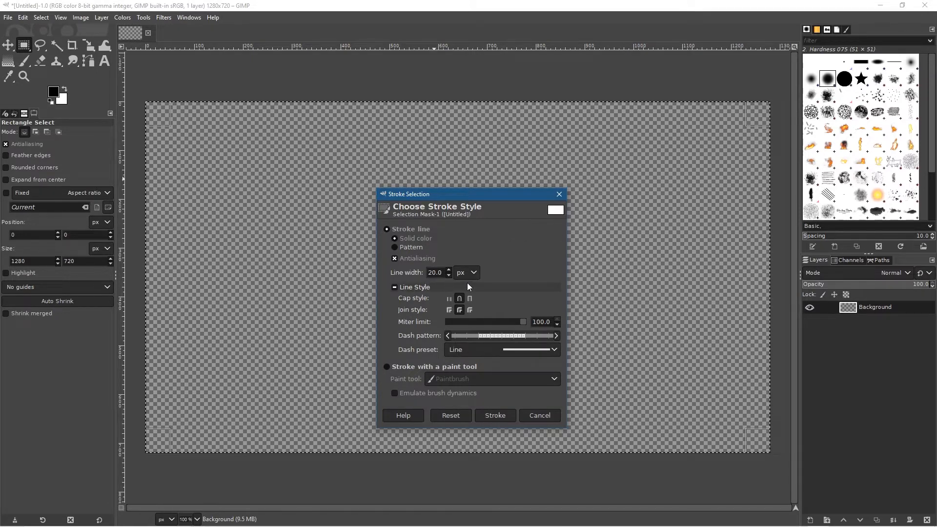
click(494, 416)
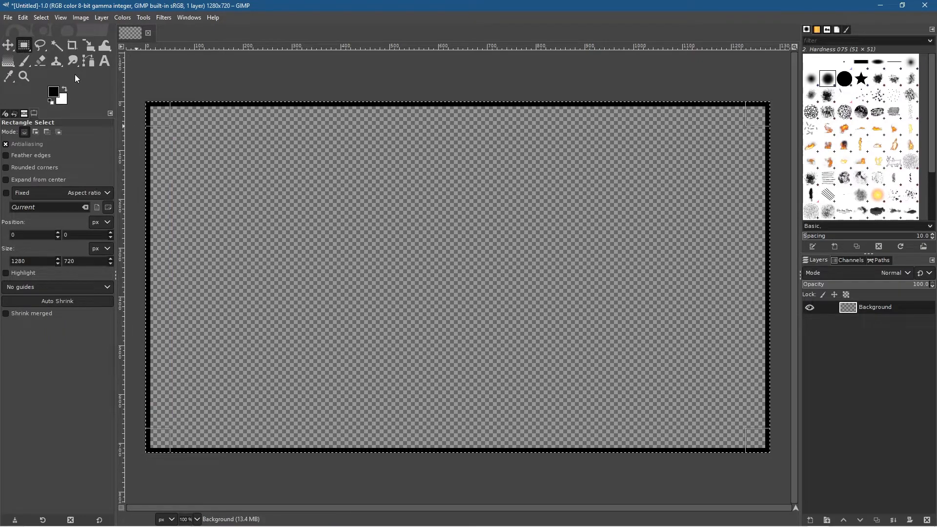
Step: Deselect the canvas selection
click(41, 17)
click(45, 42)
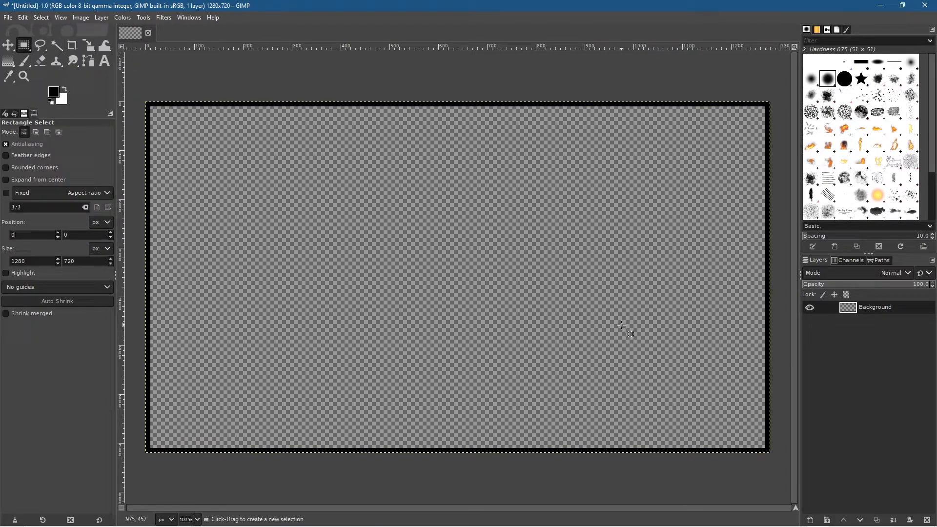
click(37, 18)
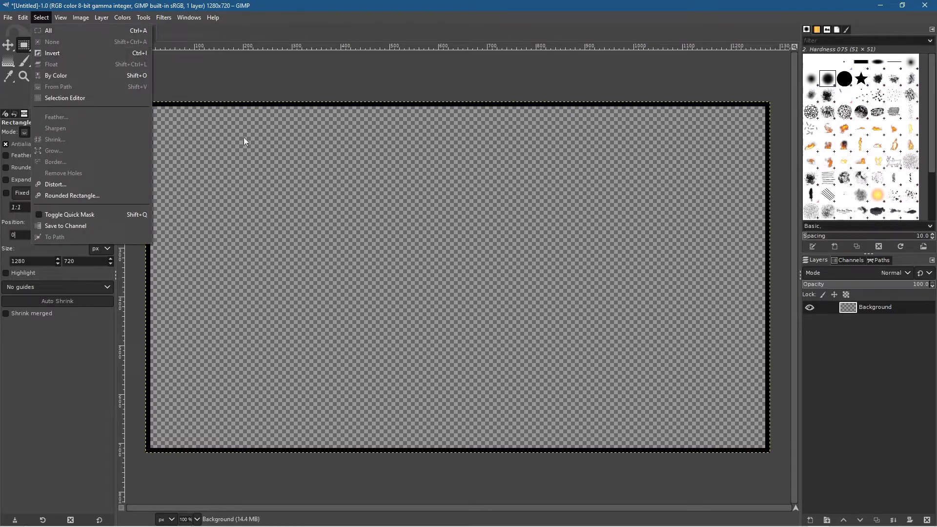
key(Escape)
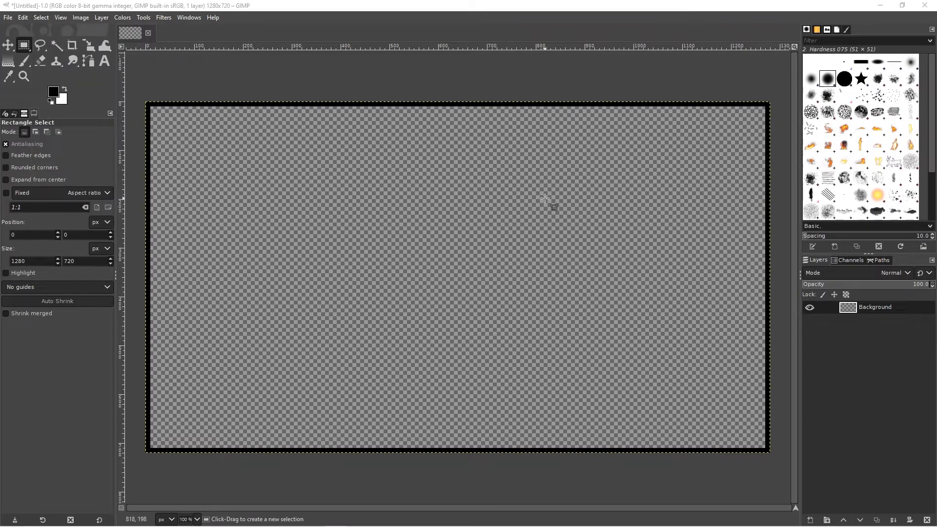
Step: Save the image as "youtube thumbnail - 01" in the Desktop folder GIMP 2.10 YouTube Thumbnail Tutorial
click(9, 17)
click(20, 117)
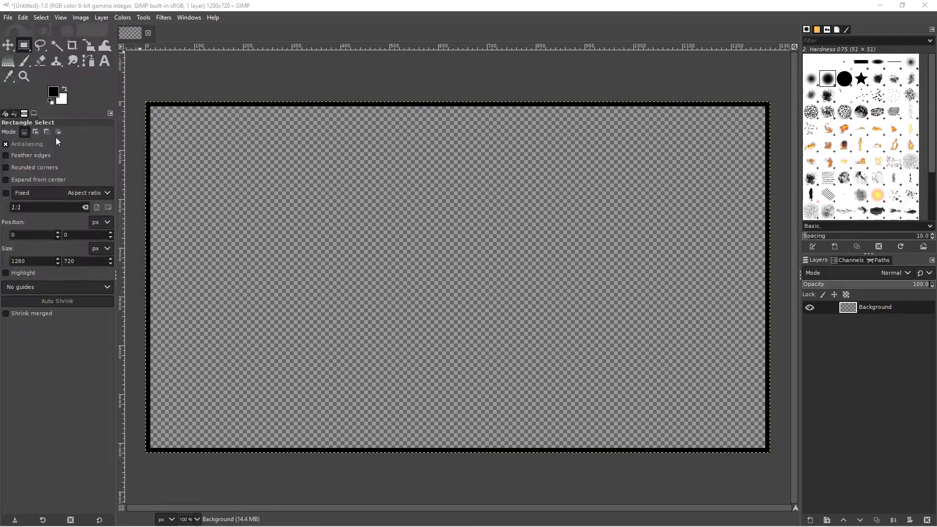
click(36, 118)
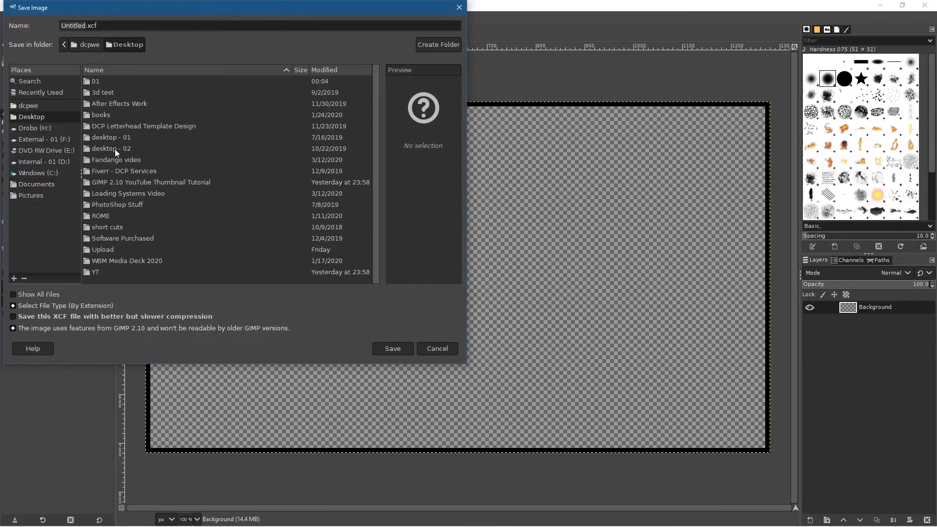
click(139, 177)
double_click(140, 180)
drag(105, 25, 21, 17)
text(you)
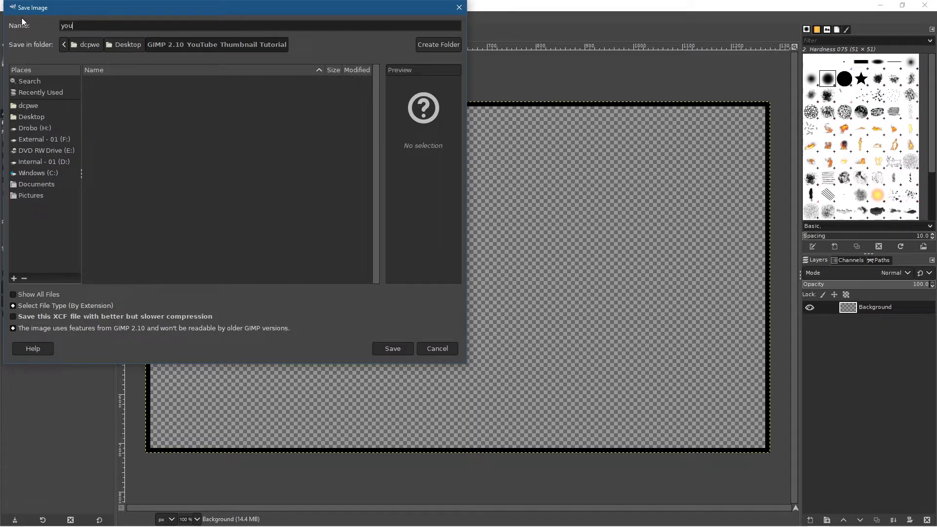
text(tube thub)
text(nai)
key(BackSpace)
key(BackSpace)
key(BackSpace)
key(BackSpace)
key(BackSpace)
text(mbnail - 01)
click(393, 348)
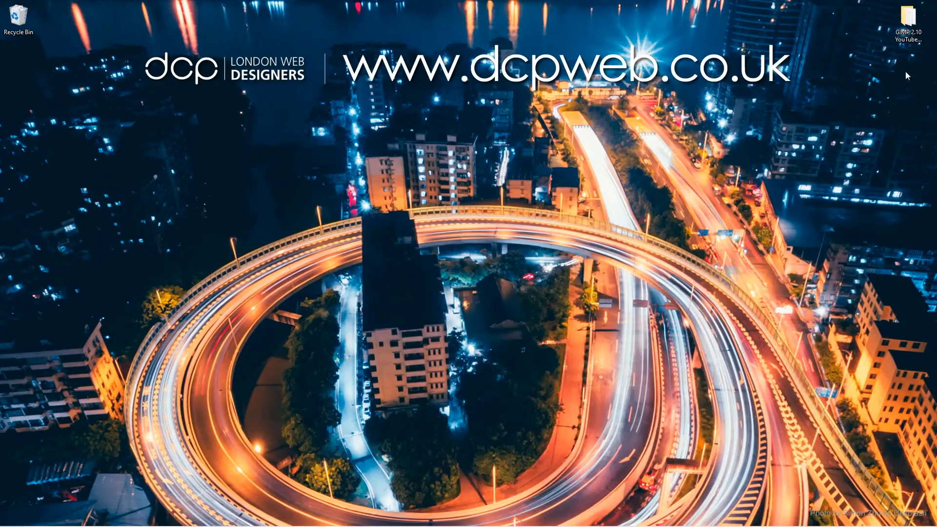
Step: Open notes.txt from the GIMP 2.10 YouTube Thumbnail Tutorial desktop folder and copy the Wikipedia GIMP link, returning to the folder window
double_click(908, 23)
double_click(206, 131)
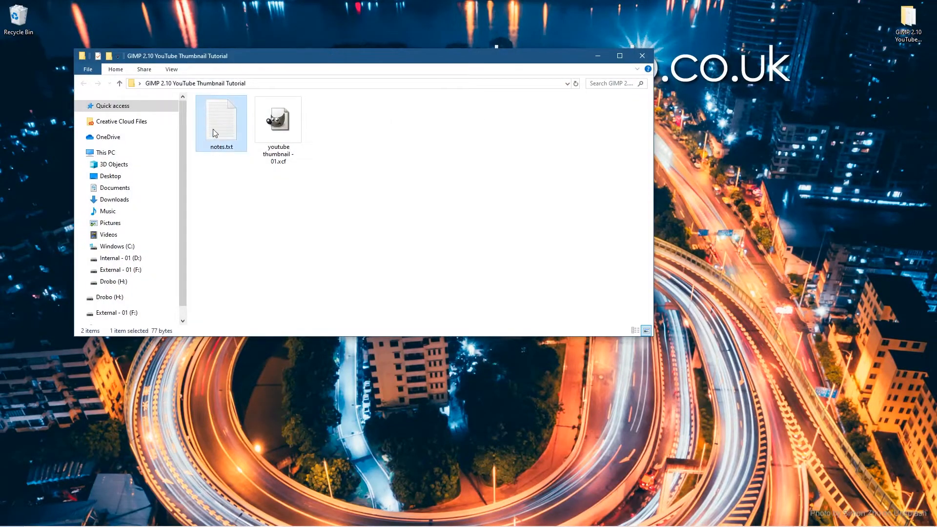
drag(455, 194, 936, 203)
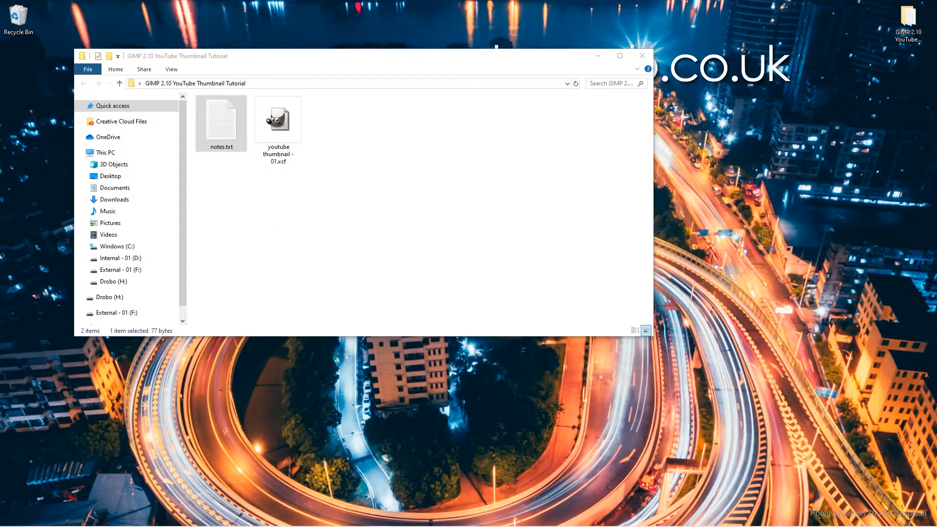
click(451, 232)
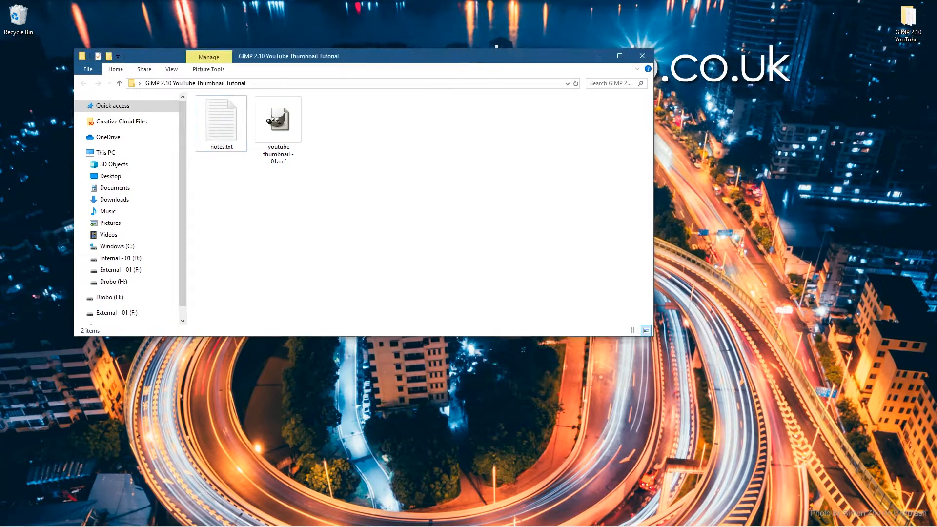
mouse_move(708, 524)
click(796, 517)
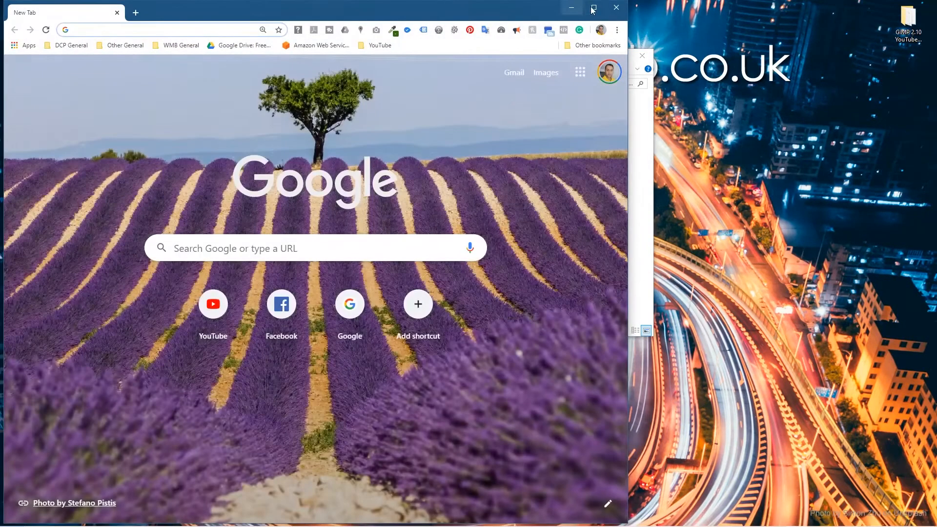
click(593, 8)
click(257, 26)
text(https://en.wikipedia.org/wiki/GIMP)
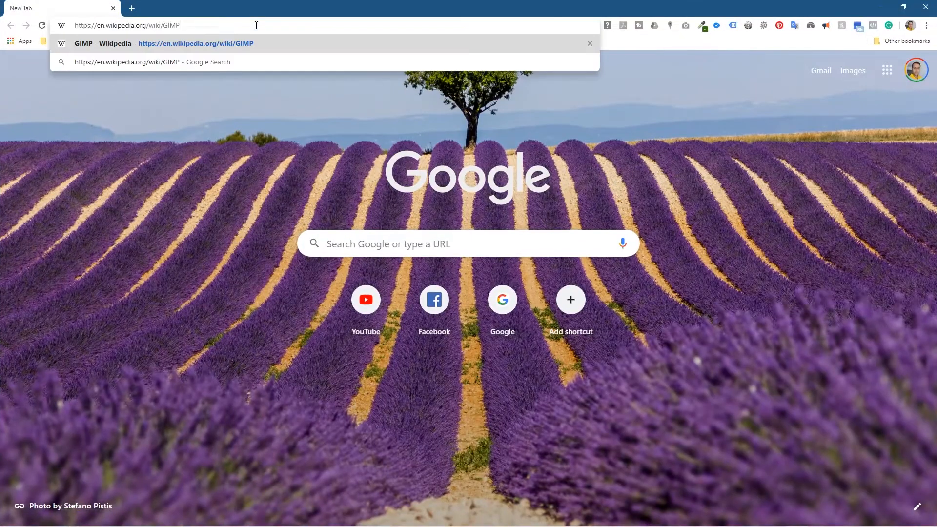
key(Return)
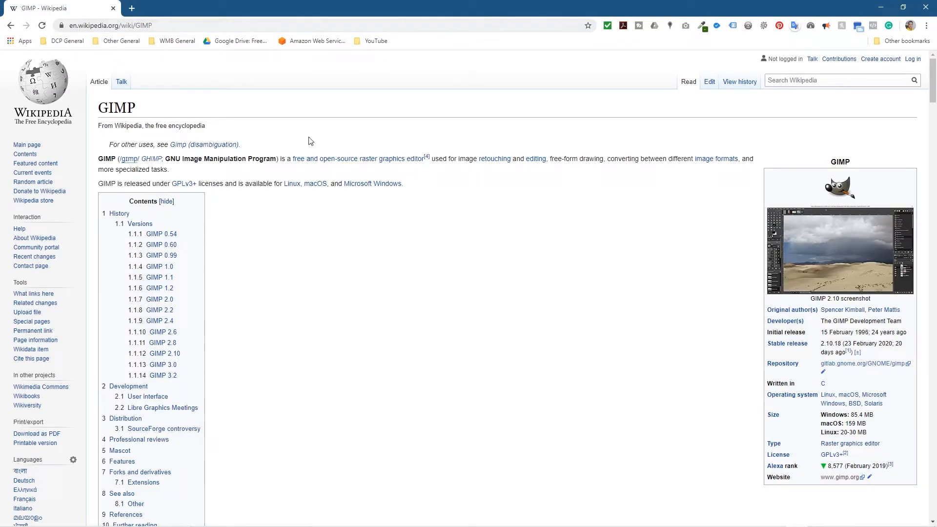
Step: Open the full-size GIMP logo image from the article and copy it into the tutorial folder, with both windows side by side
click(837, 191)
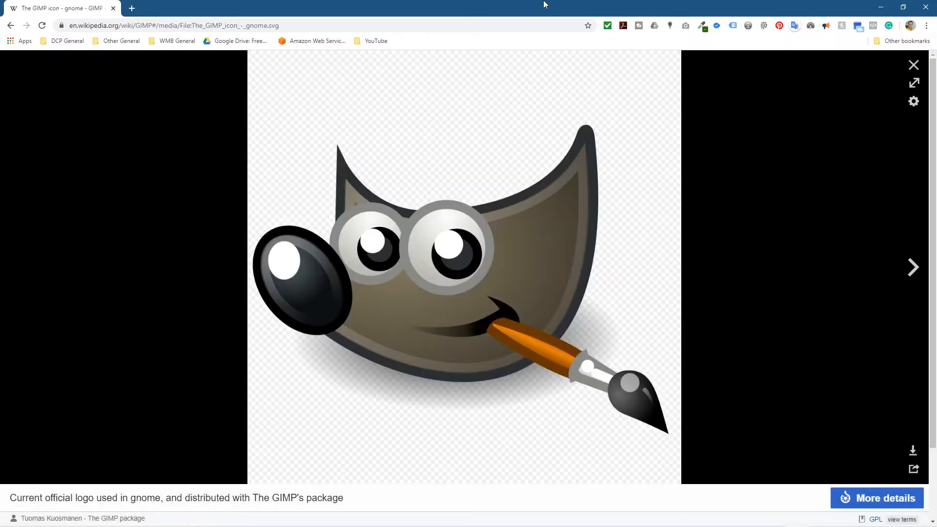
key(super+Left)
click(616, 139)
drag(229, 247, 818, 195)
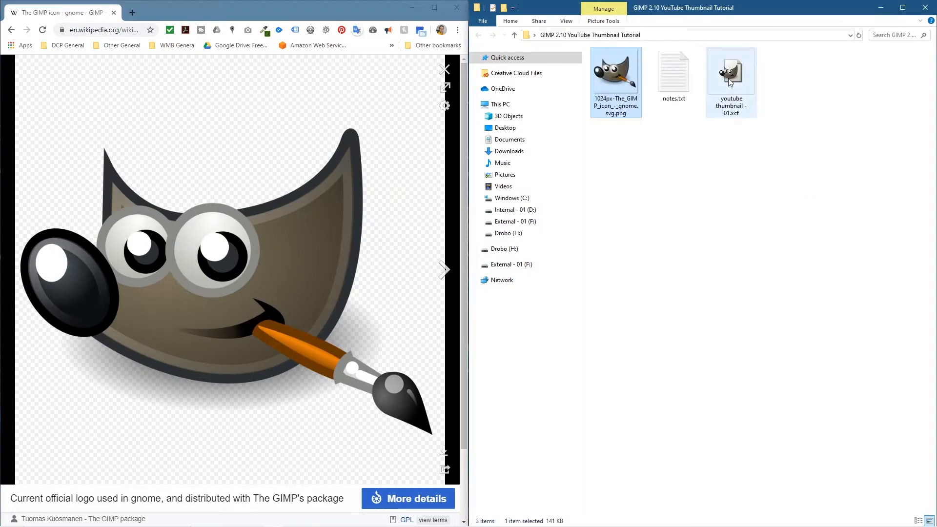
Step: Switch back to GIMP and add the GIMP logo PNG from the tutorial folder to the thumbnail as a new layer
click(420, 7)
drag(689, 9, 508, 102)
key(alt+Tab)
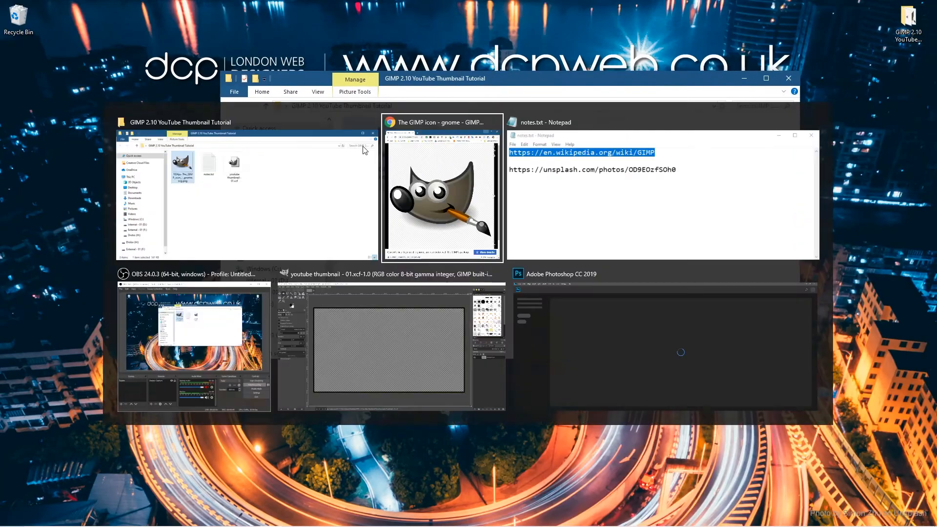
key(alt+Tab)
key(alt+Tab)
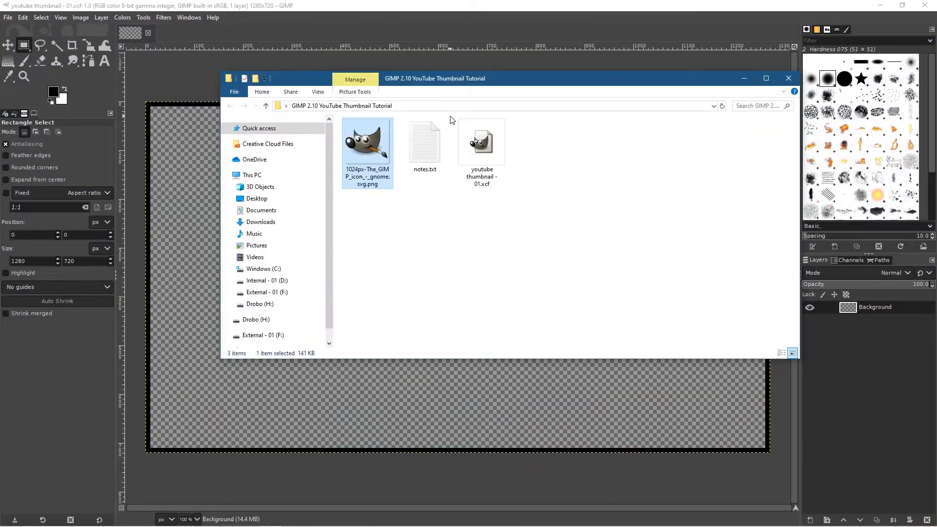
key(alt+Tab)
drag(421, 84, 262, 43)
drag(203, 112, 230, 119)
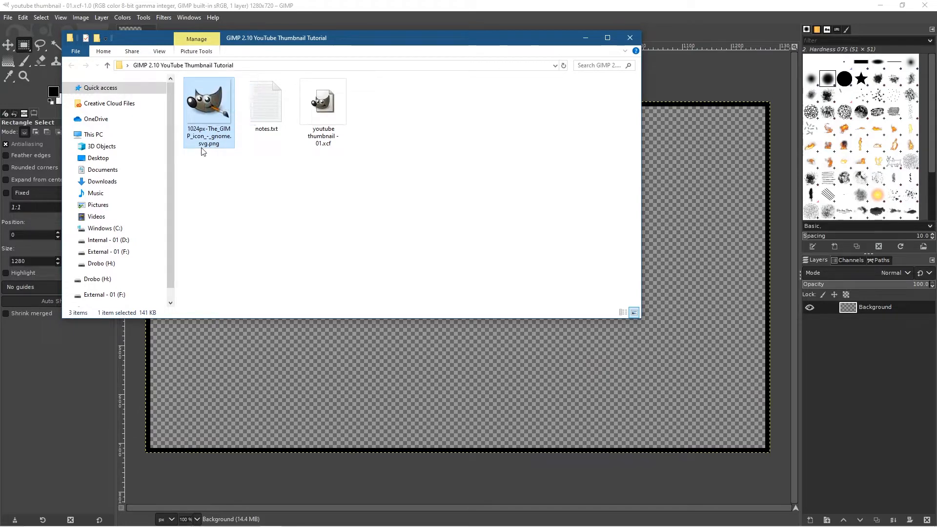
drag(204, 103, 592, 376)
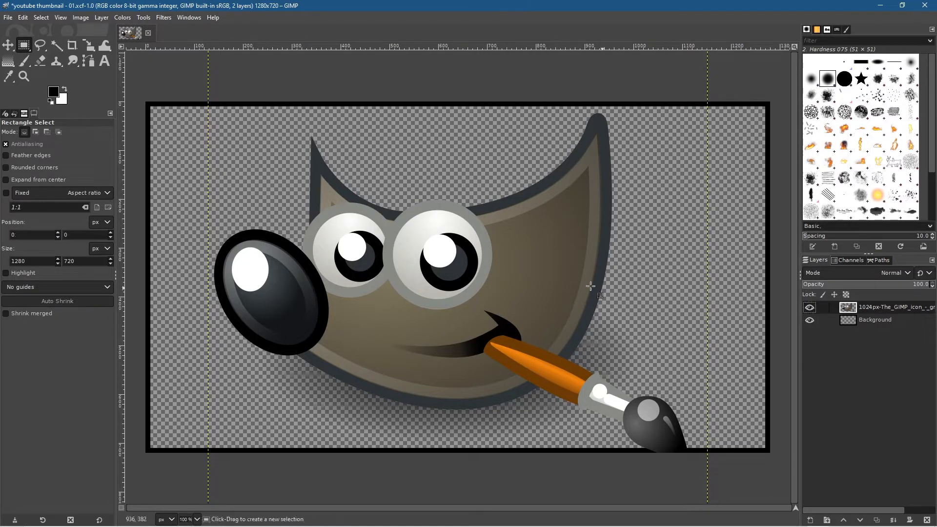
Step: Scale the logo layer to 242 × 242 px around its center and move it to the canvas's upper-left corner
key(shift+s)
click(532, 280)
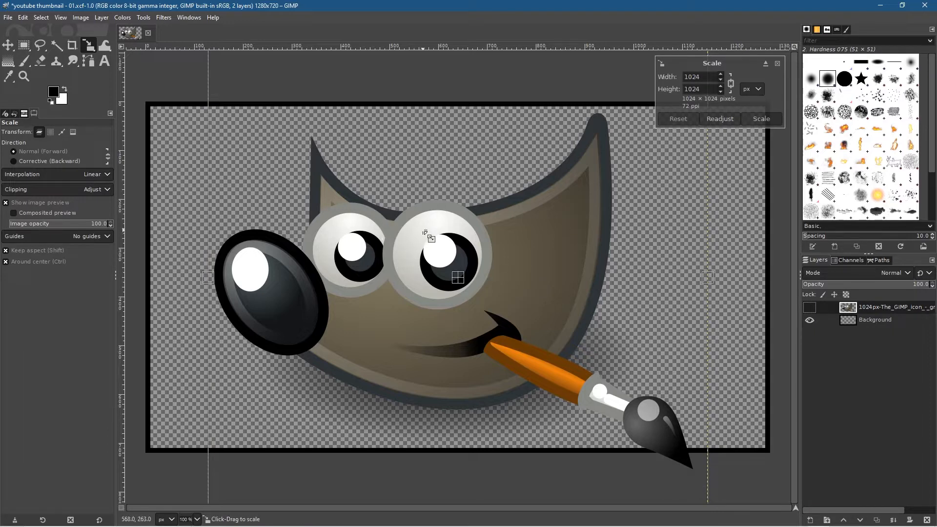
scroll(426, 233, down, 1)
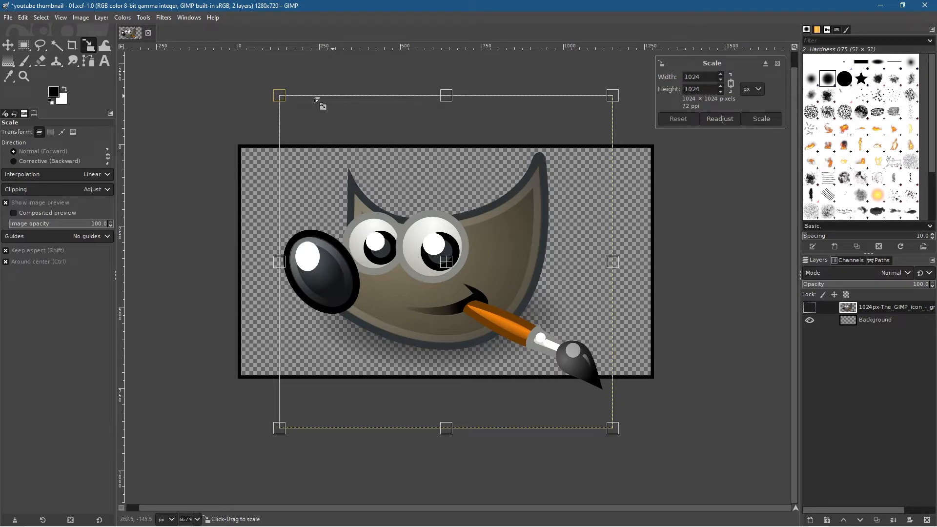
drag(282, 97, 640, 255)
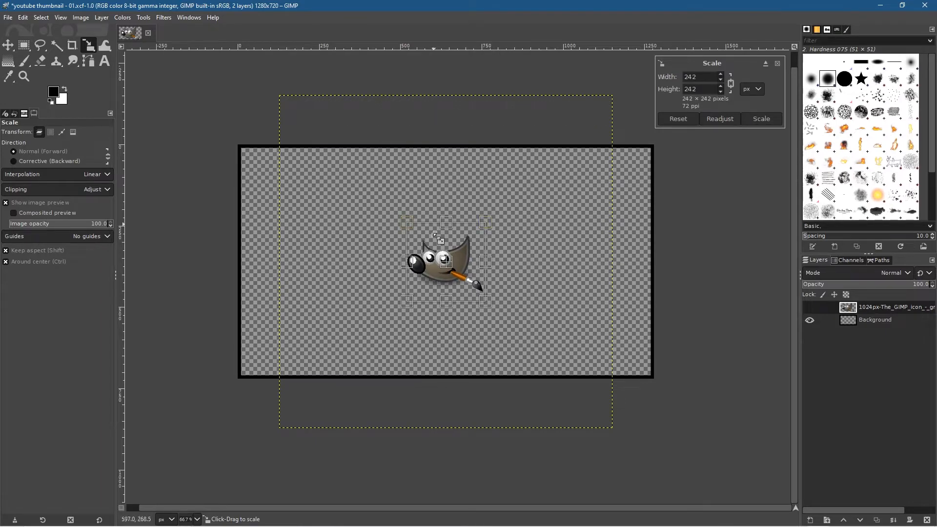
click(761, 119)
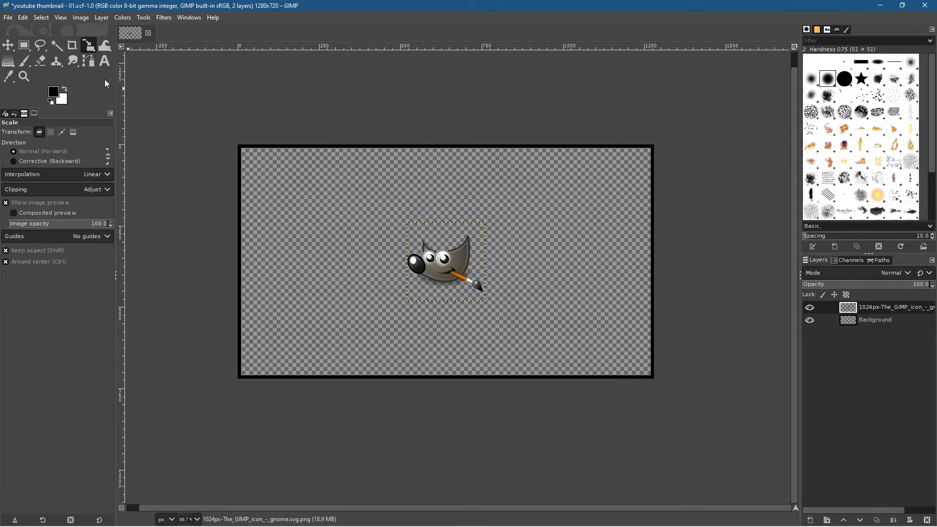
click(9, 48)
drag(442, 249, 281, 179)
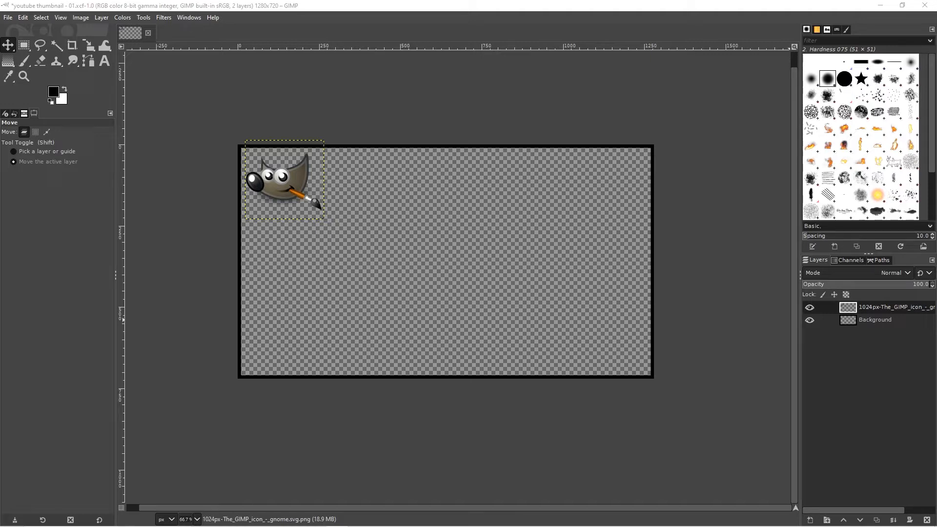
Step: Add the text "GIMP" below the logo in Impact Condensed at 110 px
click(105, 61)
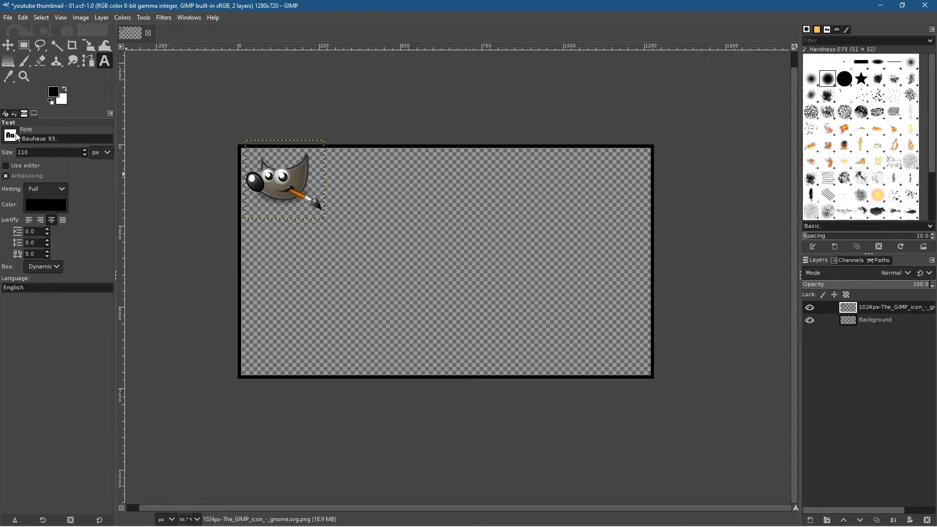
drag(72, 139, 0, 138)
text(im)
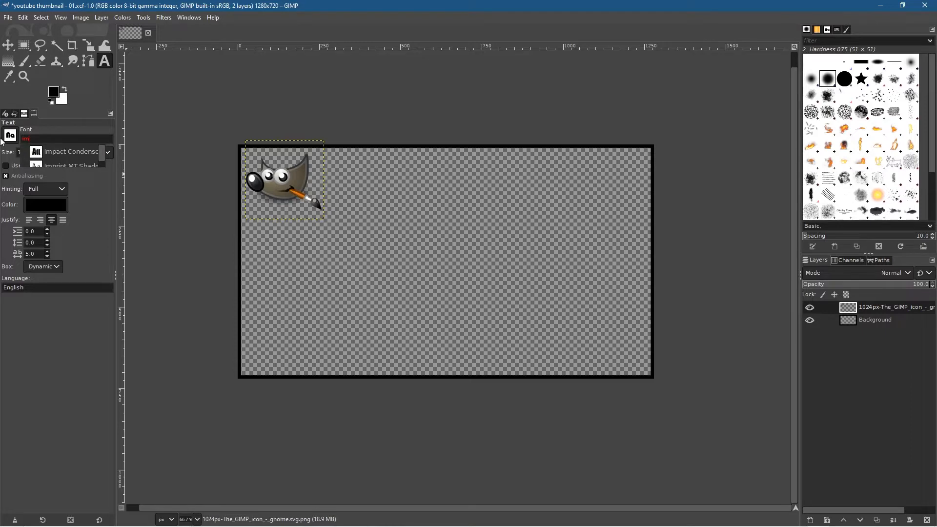
click(73, 152)
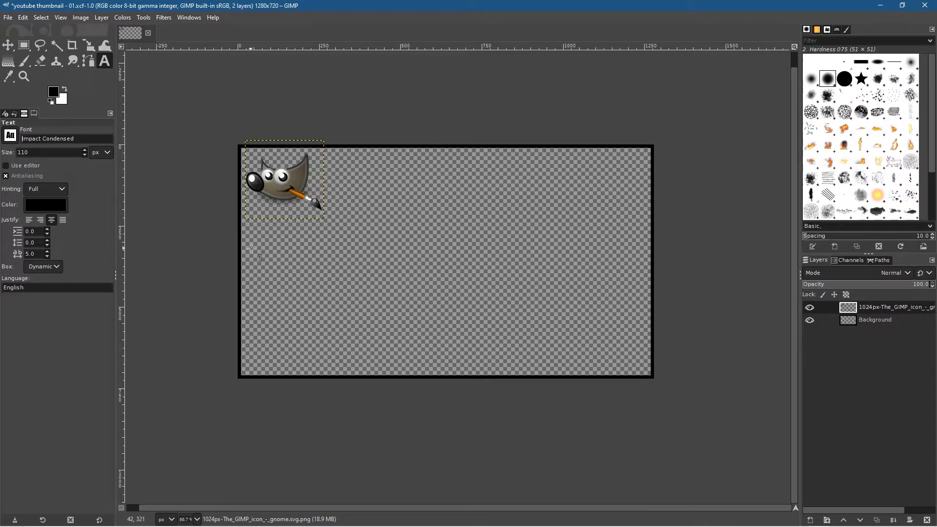
click(260, 236)
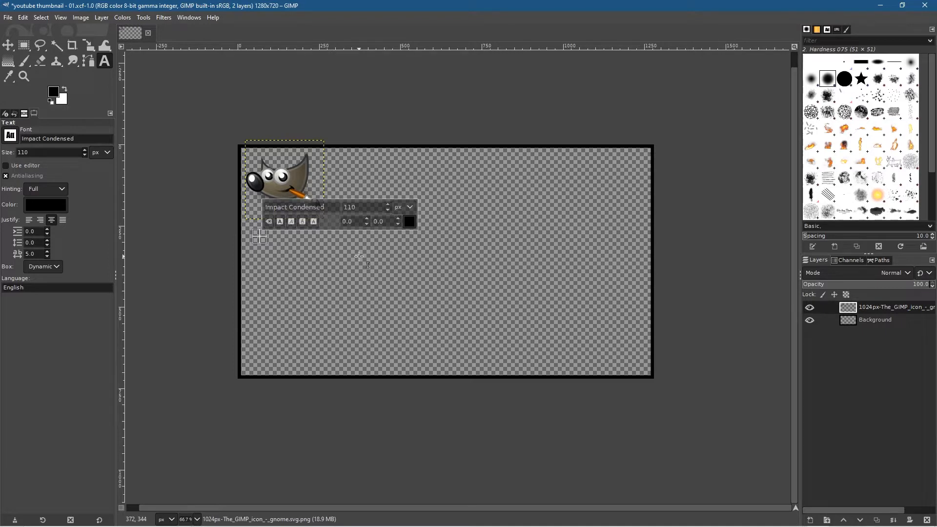
text(GIMP)
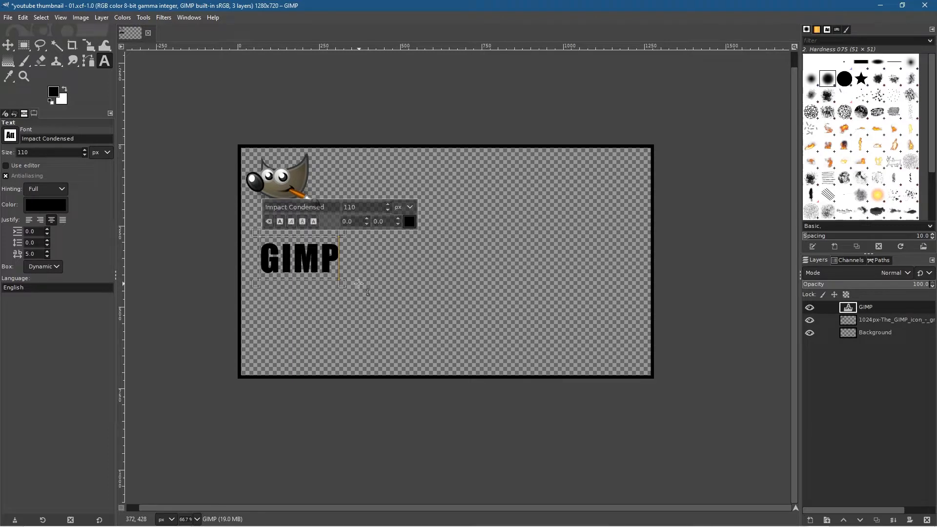
Step: Recolor the GIMP text red and set it back to black, 000000
scroll(359, 284, up, 1)
drag(542, 281, 501, 306)
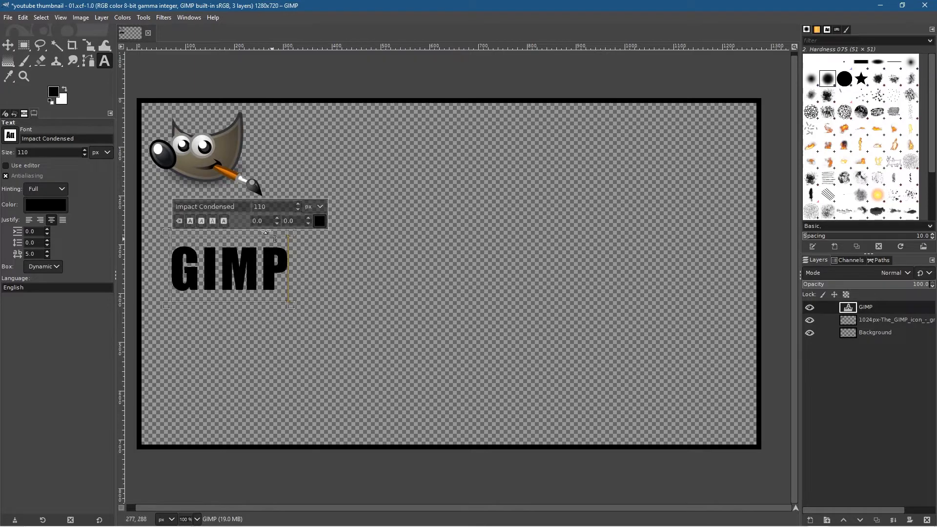
double_click(239, 272)
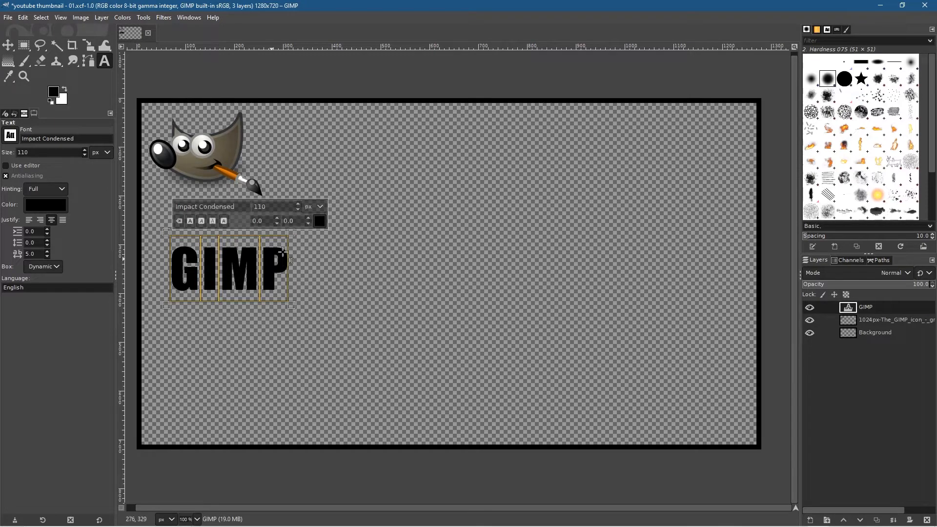
click(320, 221)
drag(275, 180, 303, 171)
click(353, 304)
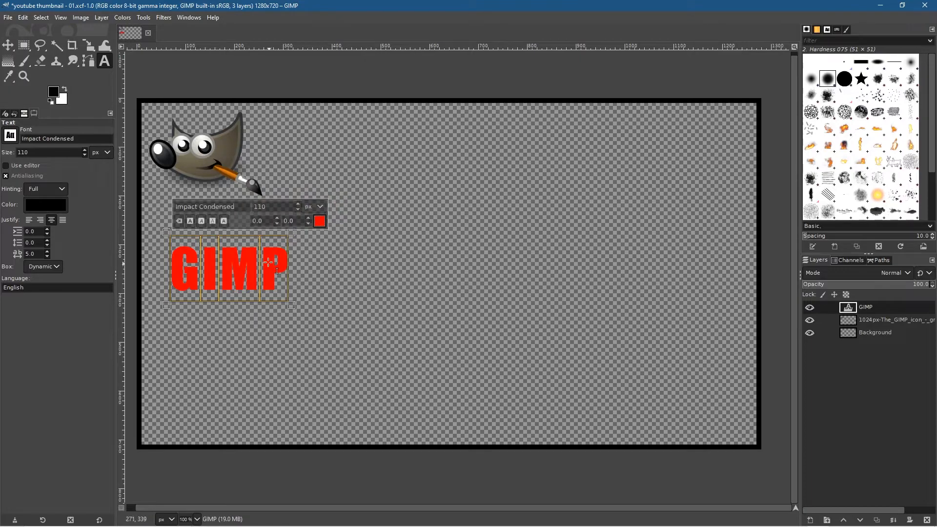
click(318, 220)
drag(263, 221, 248, 312)
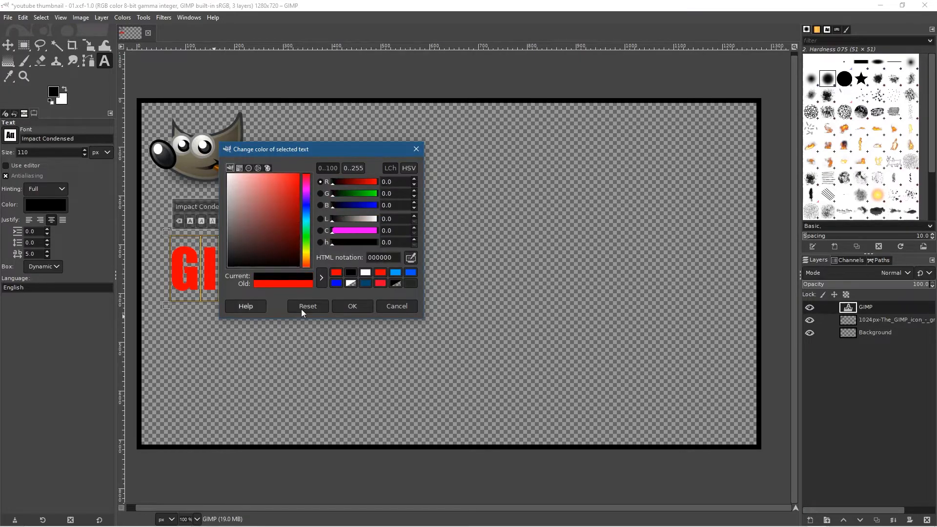
click(355, 307)
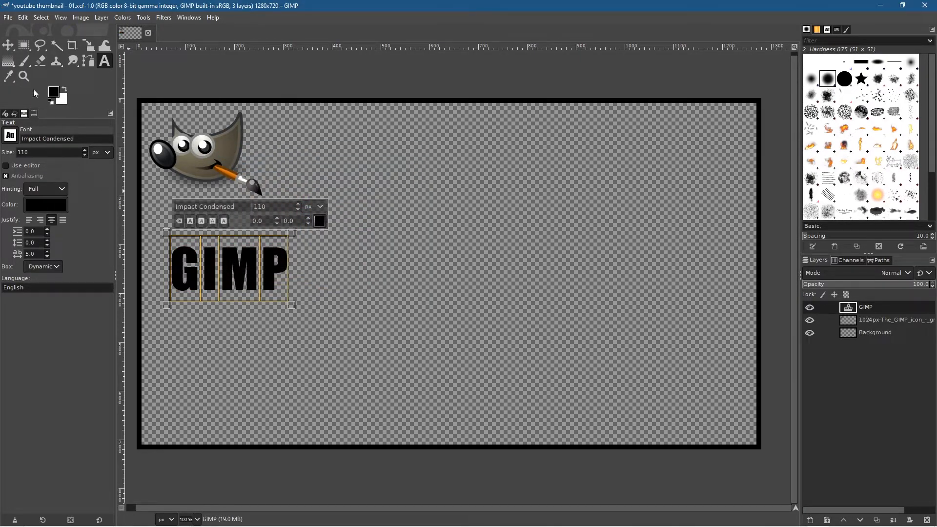
Step: Move the GIMP text up directly beneath the logo and add the text "YOUTUBE" below it
click(8, 45)
drag(245, 278, 230, 248)
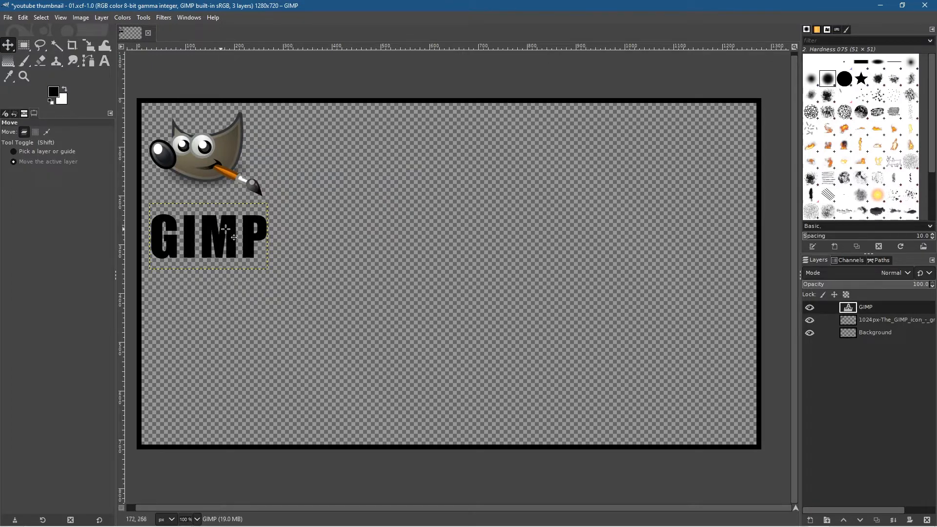
key(t)
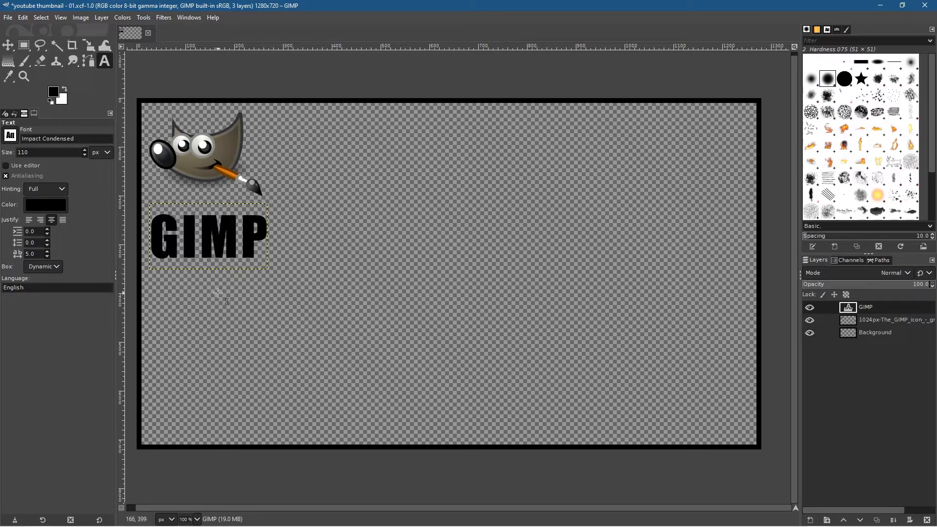
click(169, 284)
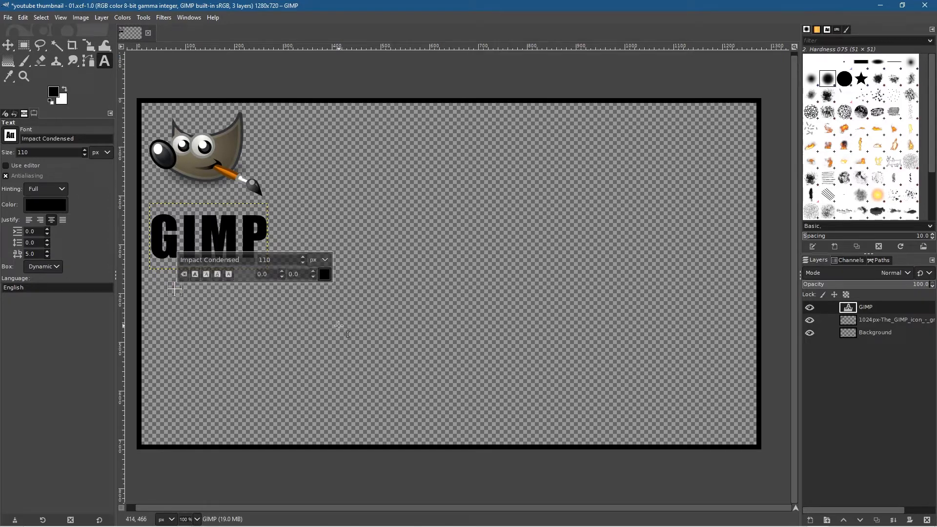
text(YOUTUBE)
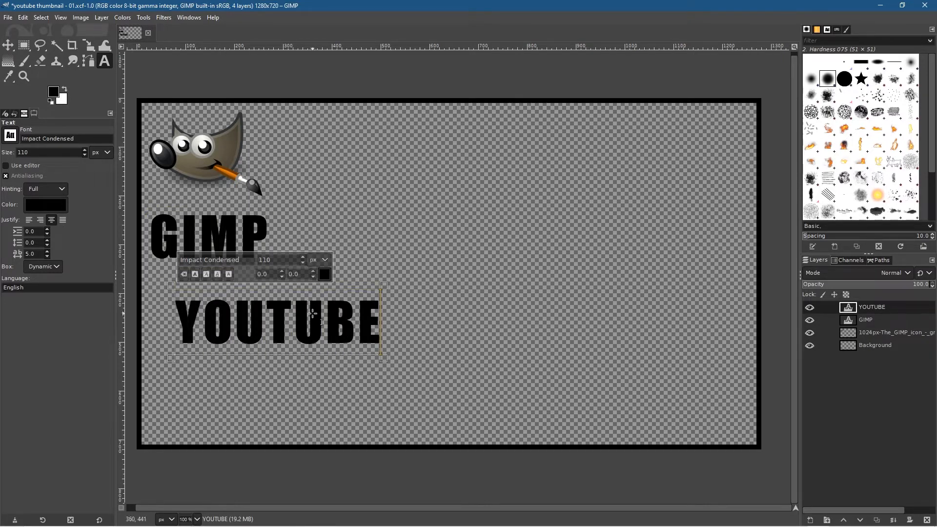
Step: Reduce the YOUTUBE text to 80 px and place it directly beneath the GIMP text, roughly aligned with its left edge
key(ctrl+a)
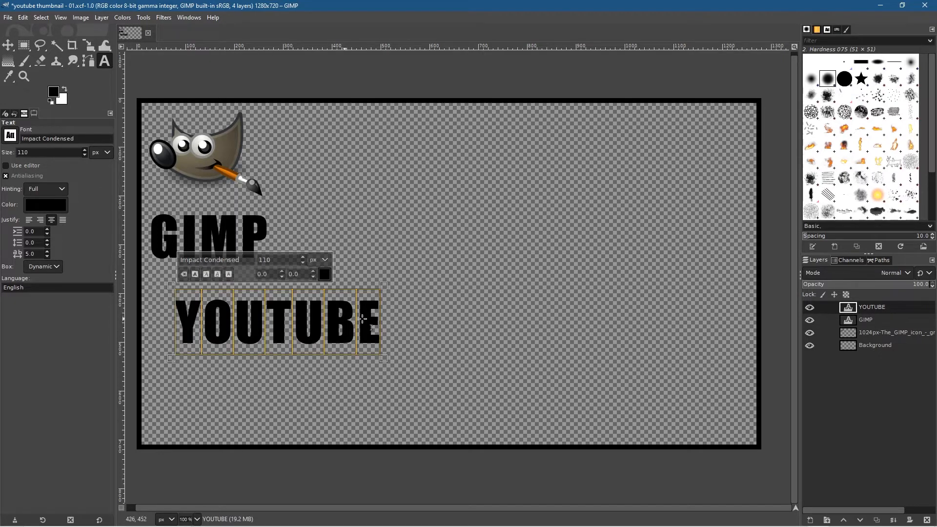
click(303, 262)
click(304, 262)
click(304, 262)
click(303, 262)
click(304, 262)
click(303, 262)
click(303, 262)
click(303, 262)
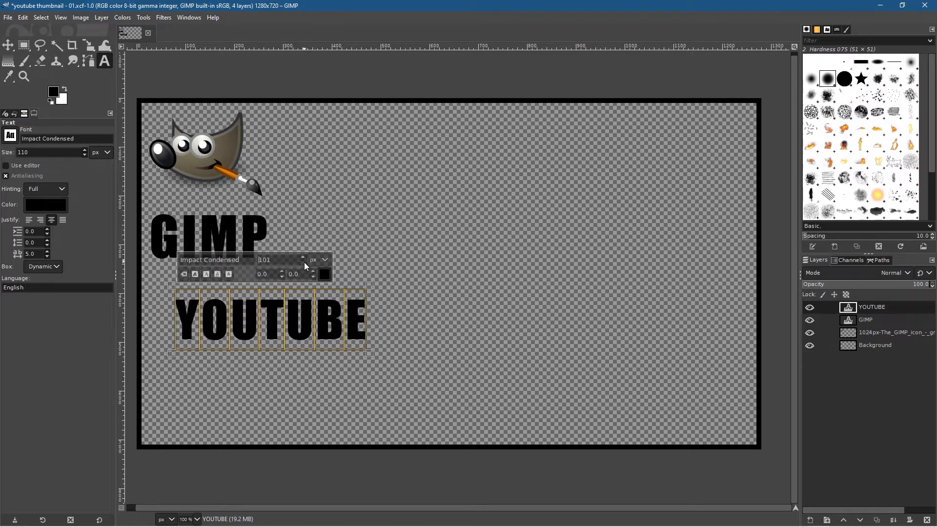
click(304, 262)
click(303, 262)
click(304, 262)
click(304, 262)
click(304, 262)
click(303, 262)
click(304, 262)
click(303, 262)
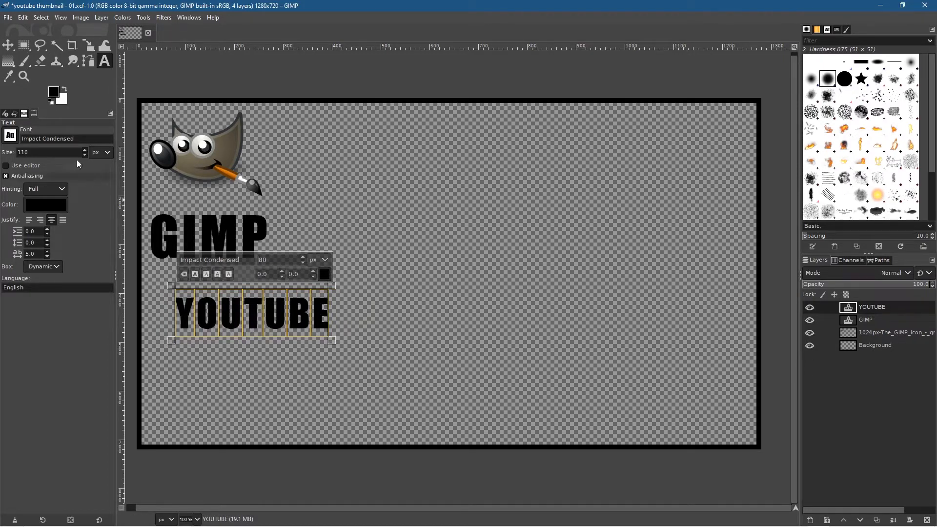
click(8, 45)
drag(235, 310, 214, 282)
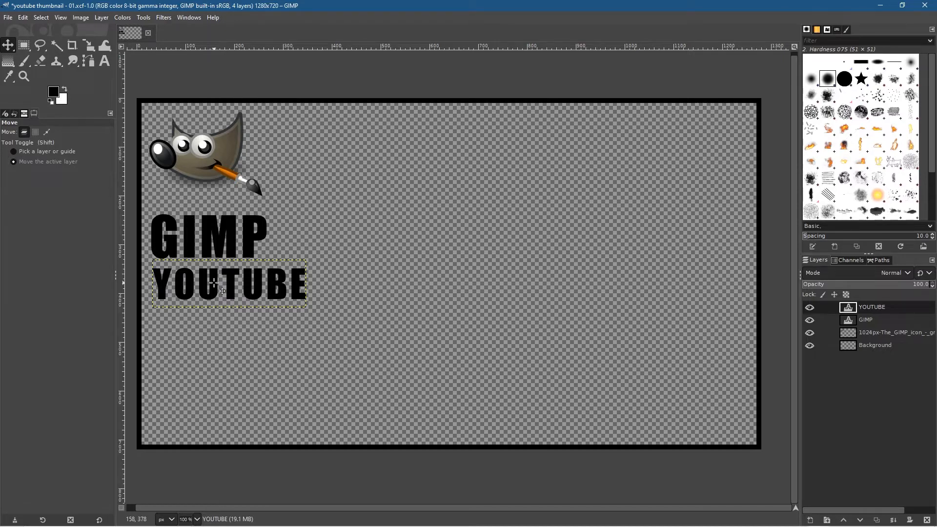
Step: Rename the Background layer as BORDER and move it to the top of the layer stack
click(876, 346)
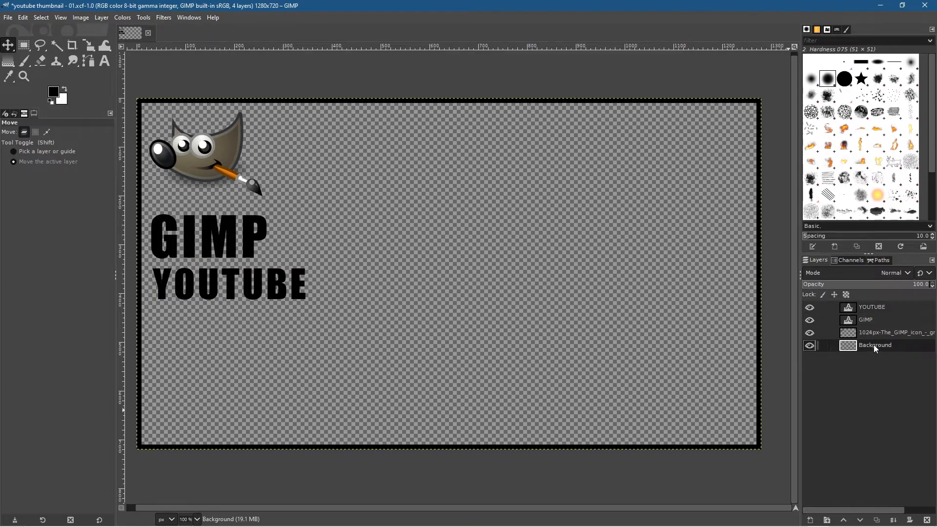
click(810, 346)
click(810, 347)
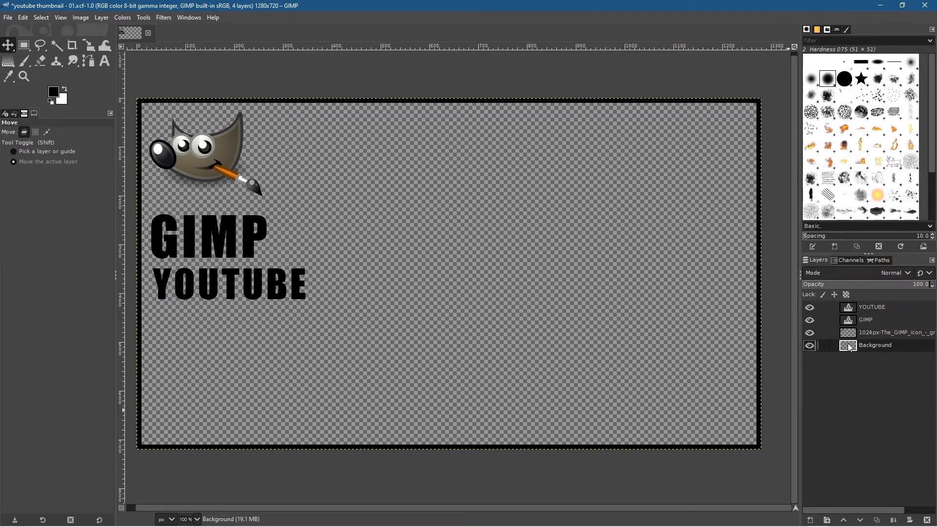
double_click(874, 345)
text(BORDER)
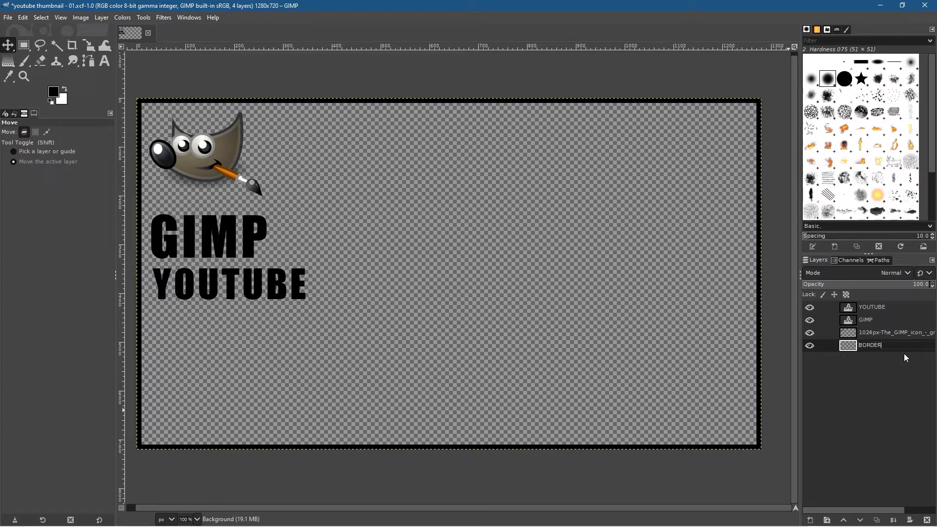
key(Return)
drag(873, 347, 867, 307)
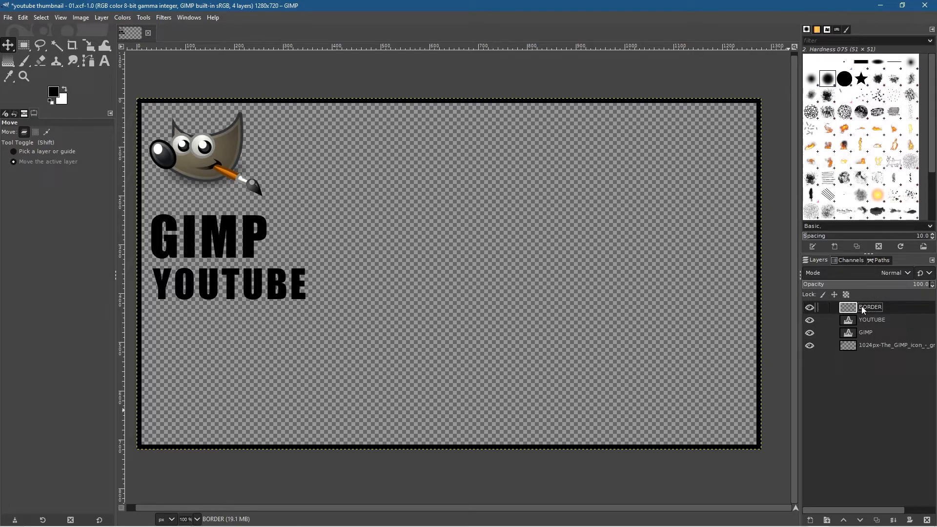
Step: Rename the GIMP icon image layer as "logo"
click(874, 347)
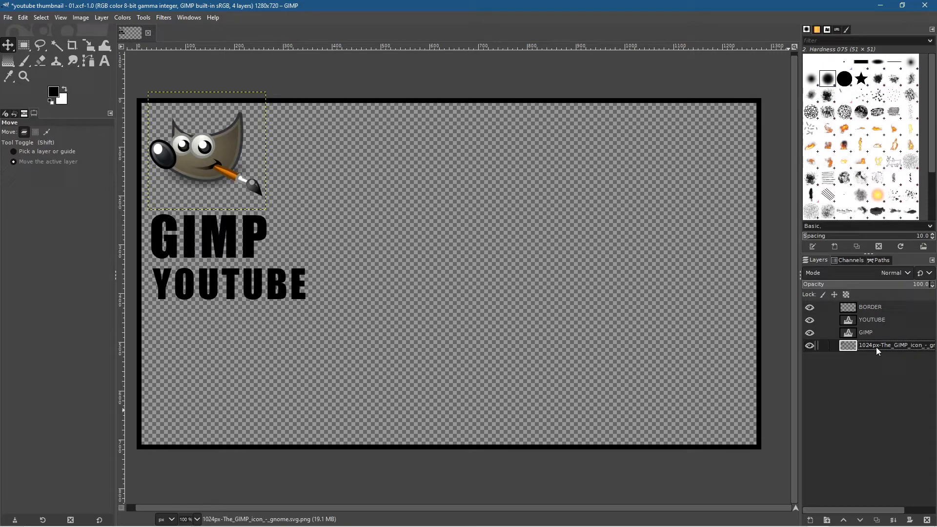
double_click(877, 348)
click(811, 345)
click(811, 345)
click(810, 345)
click(810, 346)
click(810, 345)
click(810, 346)
text(logo)
key(Return)
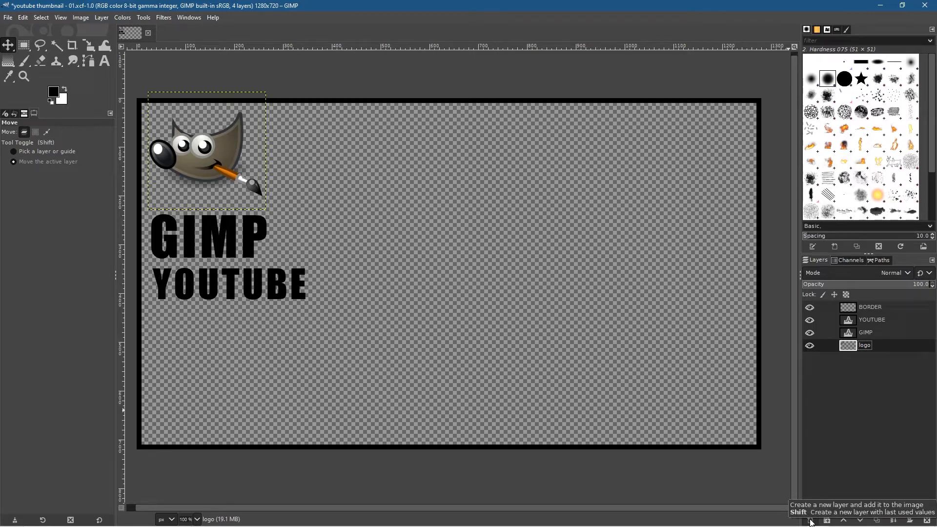
Step: Create a transparent 1280 by 720 px layer beneath the logo layer and name it "background"
right_click(845, 439)
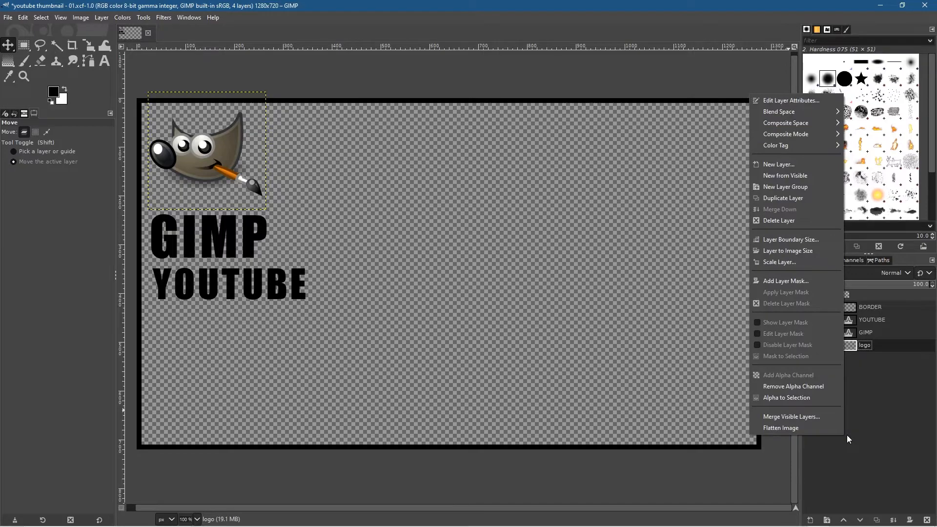
click(782, 165)
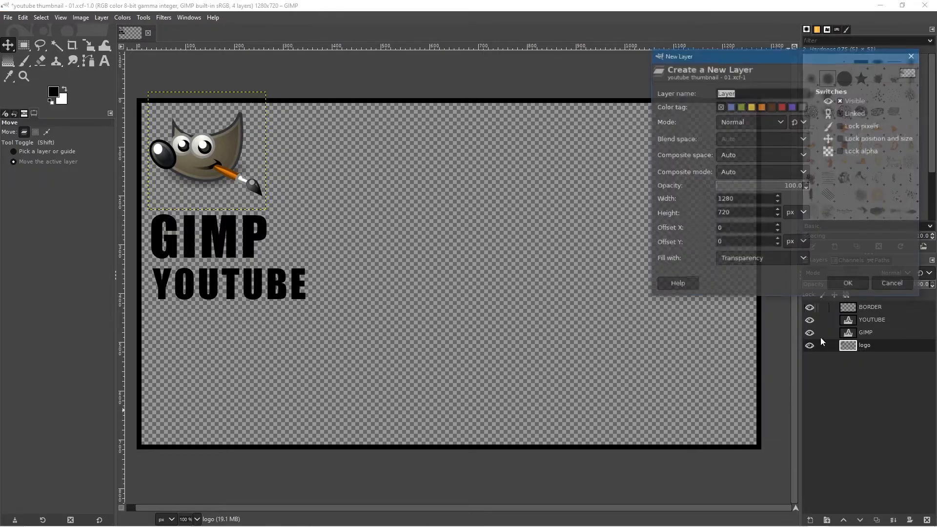
click(844, 283)
drag(872, 350, 872, 367)
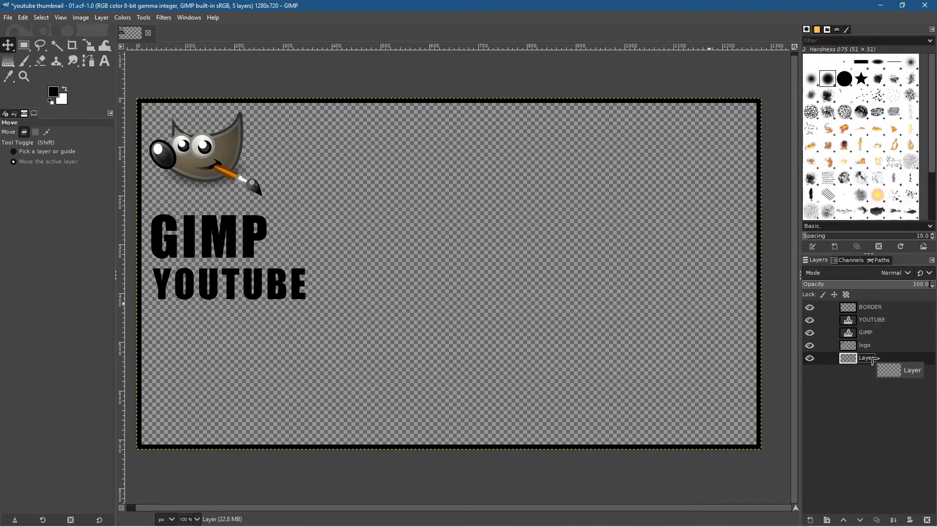
double_click(868, 358)
text(background)
key(Return)
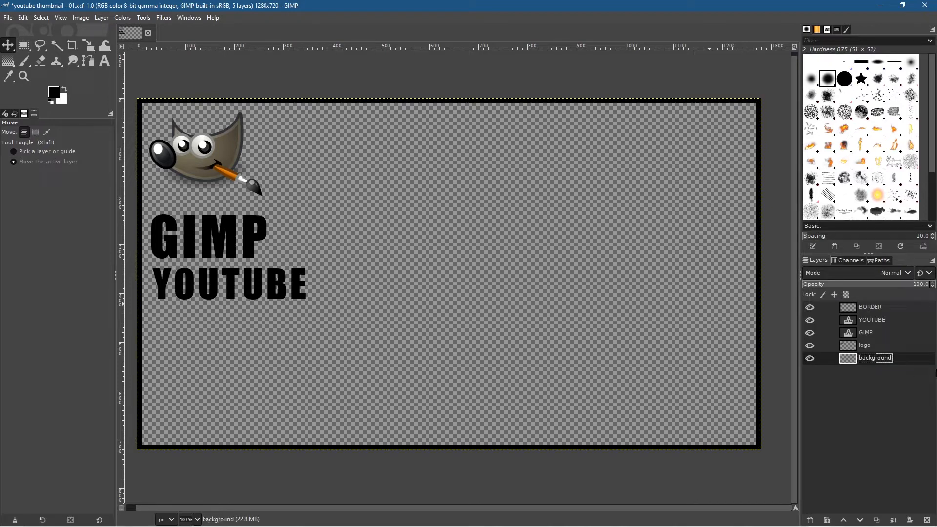
Step: Swap the foreground and background colors and fill the background layer with white using Bucket Fill
click(66, 88)
click(8, 65)
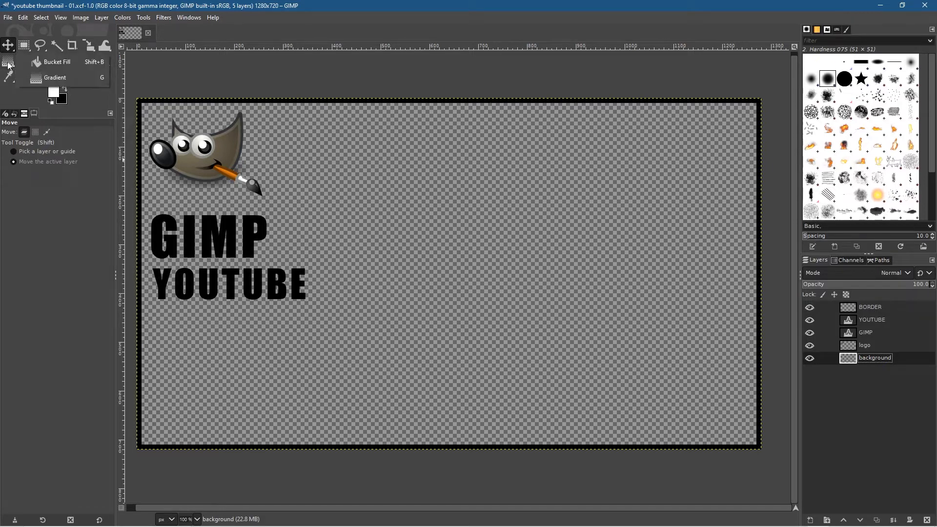
click(58, 66)
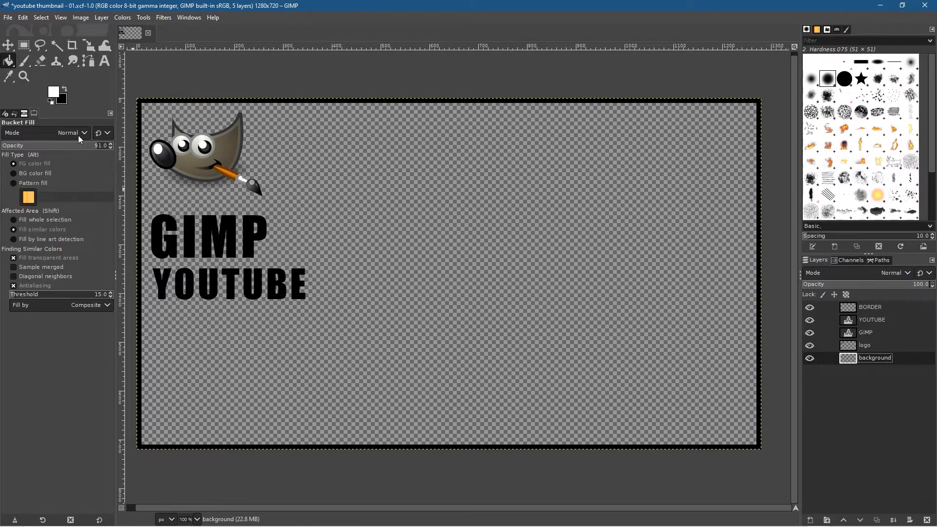
click(487, 190)
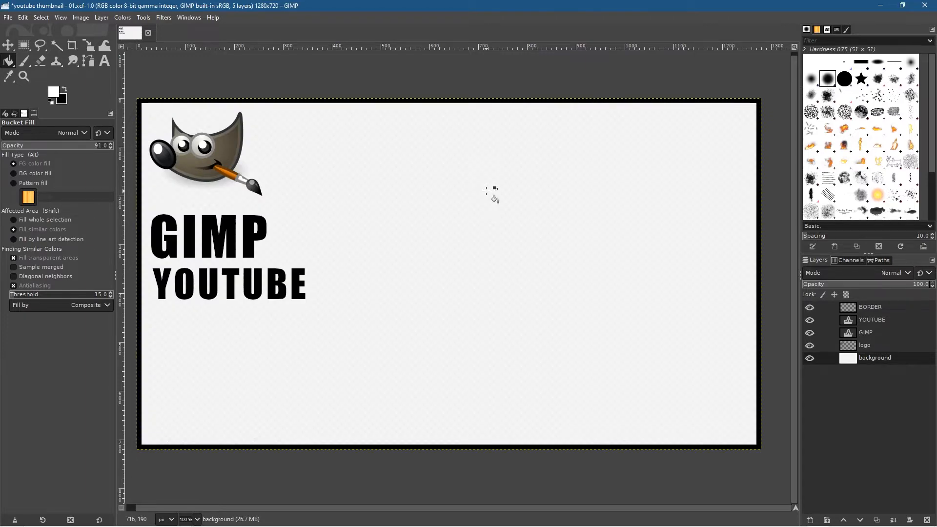
Step: Set the foreground color to pure white and fill the background layer a second time to make it more opaque
click(55, 95)
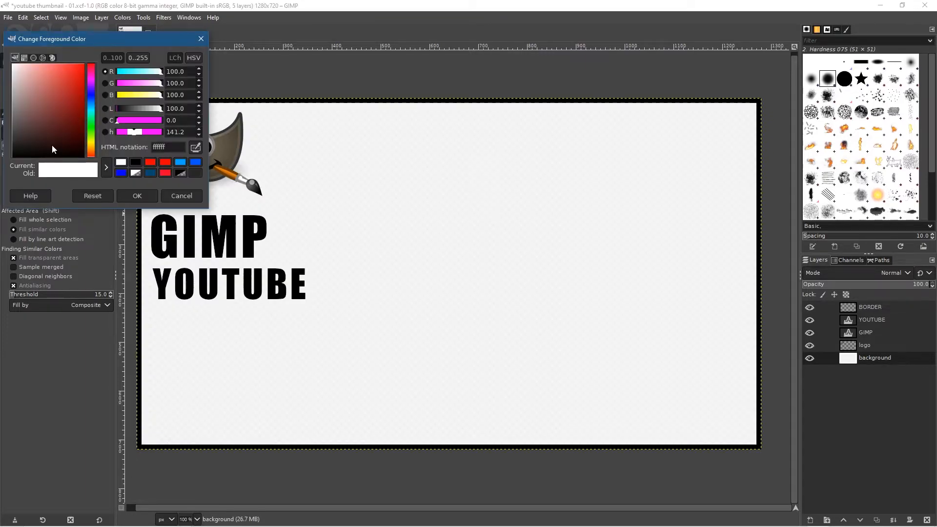
click(34, 86)
drag(34, 89, 5, 50)
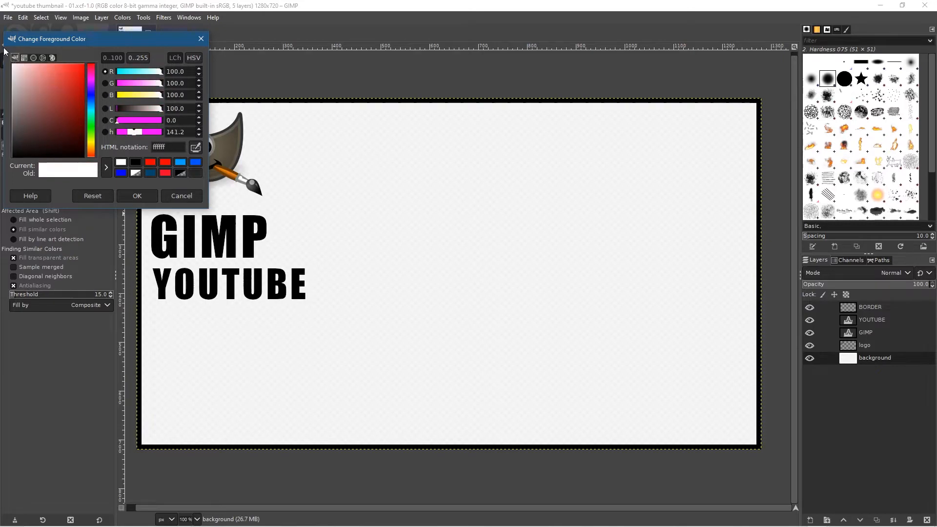
click(138, 195)
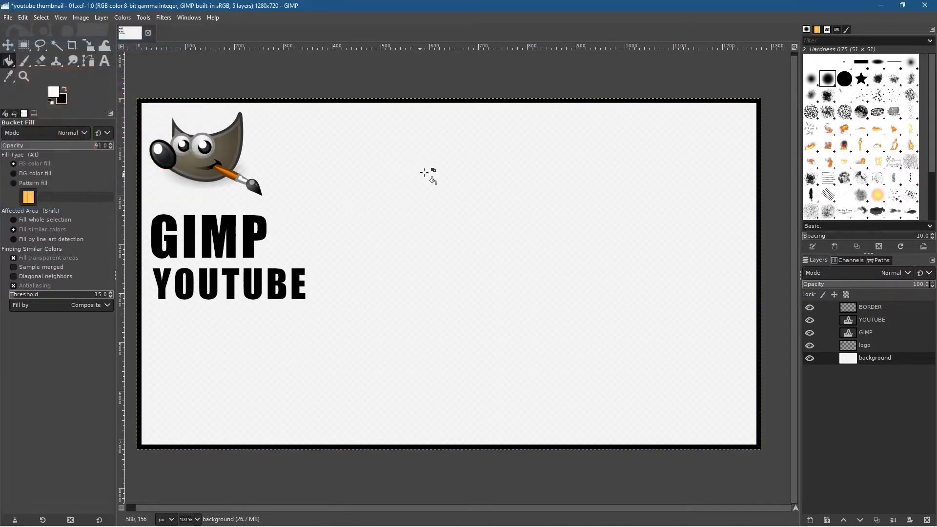
click(457, 185)
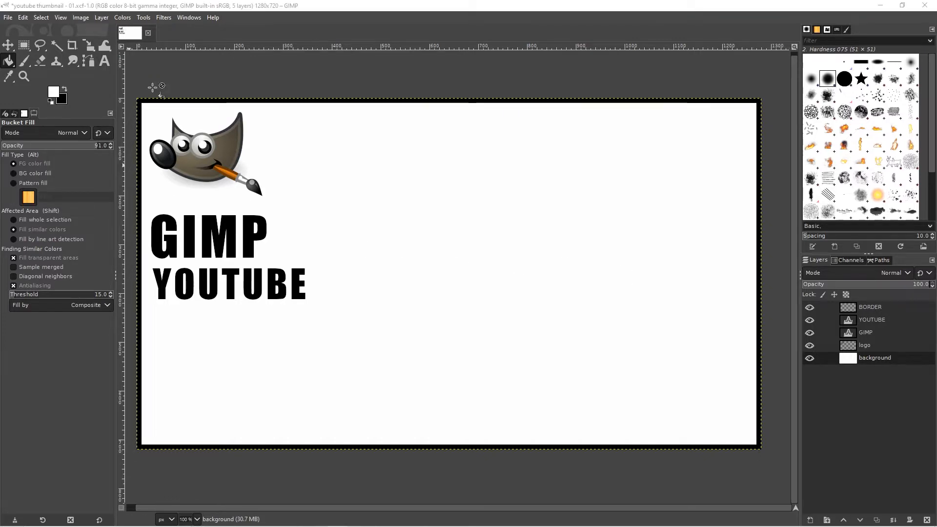
Step: Add the text "thumbnail" in 110 px Impact Condensed below the YOUTUBE text, on a layer above it
click(882, 324)
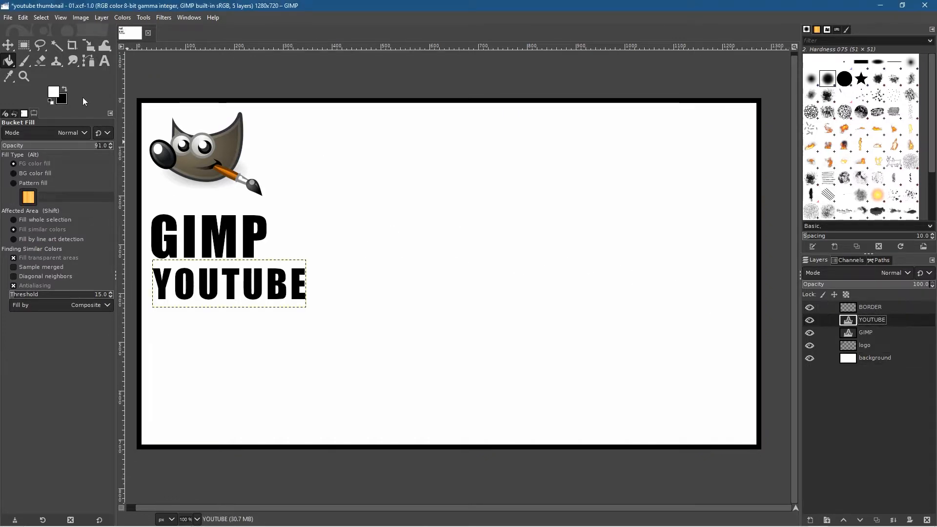
click(105, 61)
click(155, 330)
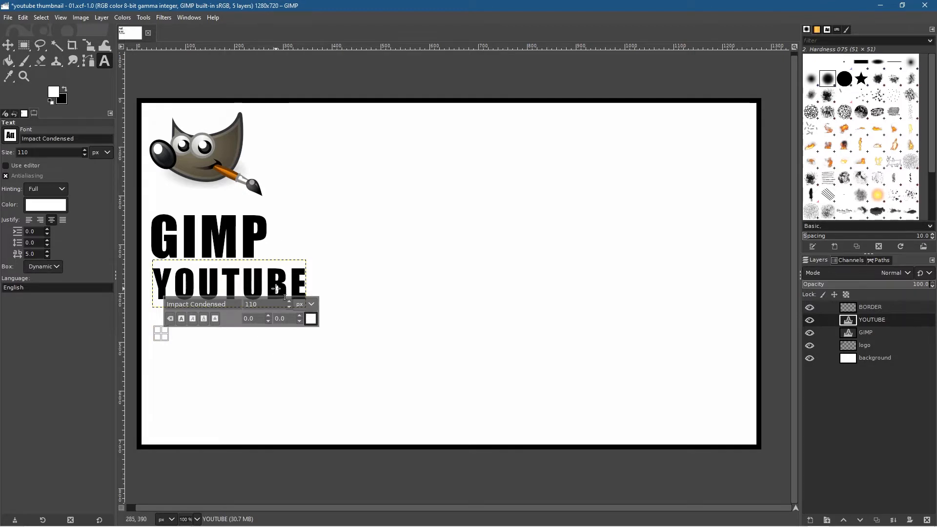
text(thumbnail)
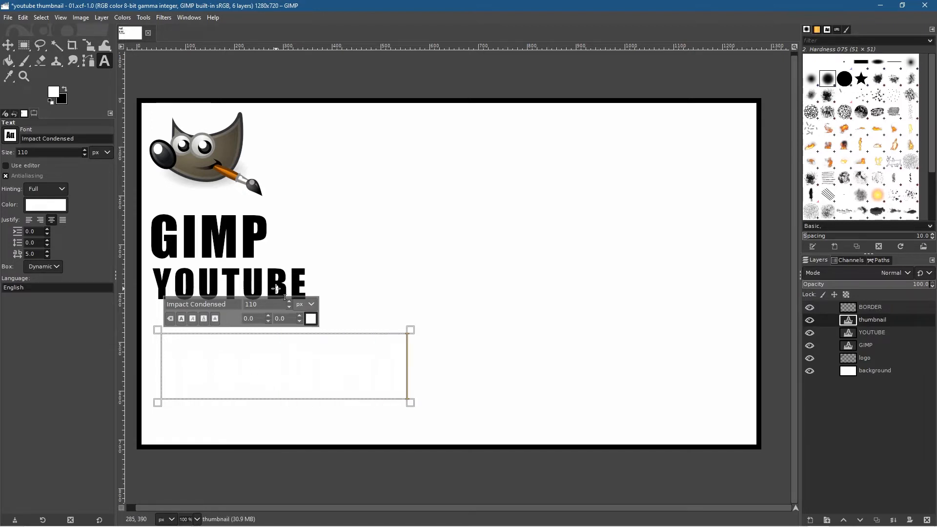
Step: Change the color of the whole "thumbnail" text to black (000000)
key(ctrl+a)
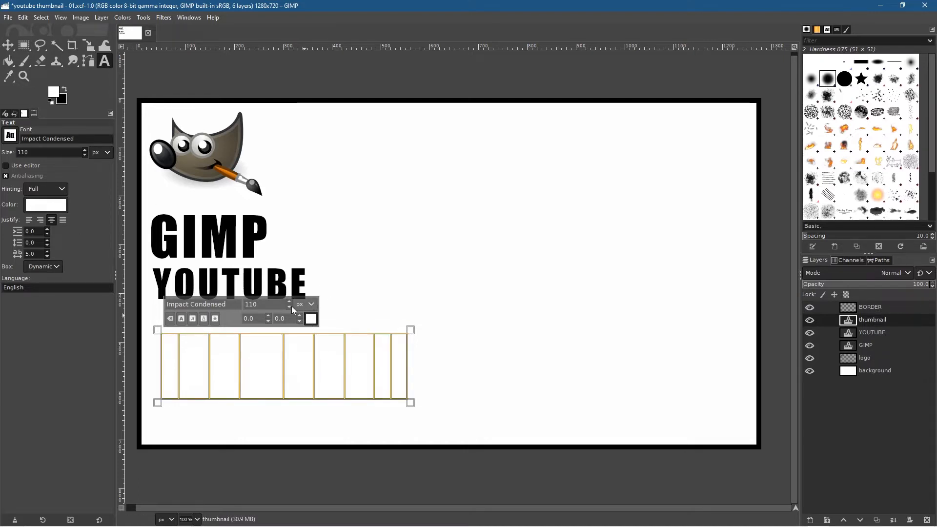
click(65, 92)
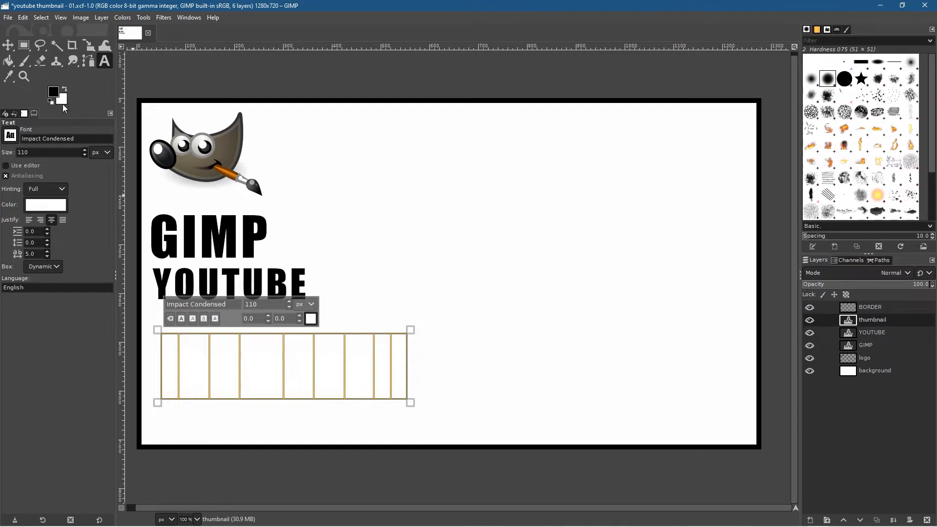
click(311, 319)
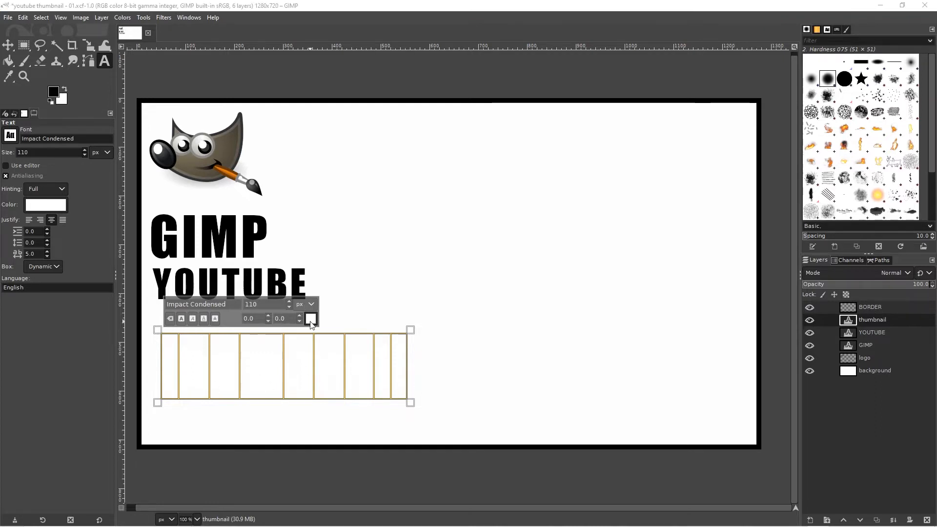
drag(277, 321, 192, 421)
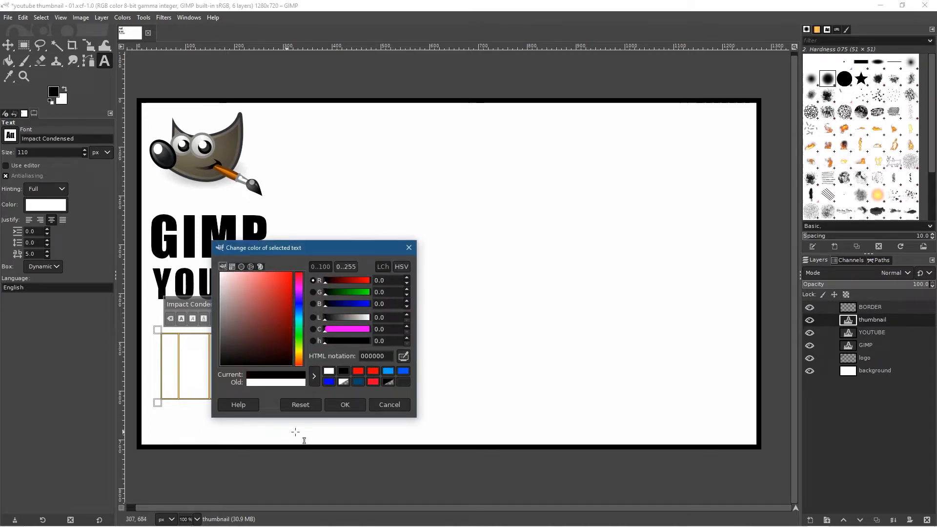
click(347, 408)
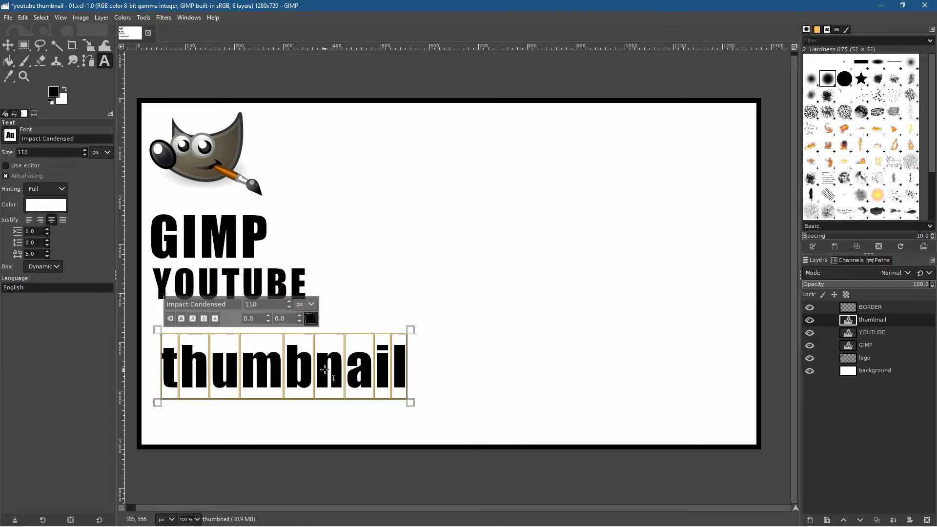
Step: Replace the lowercase "thumbnail" text with "THUMBNAIL" in capitals
click(299, 376)
key(ctrl+a)
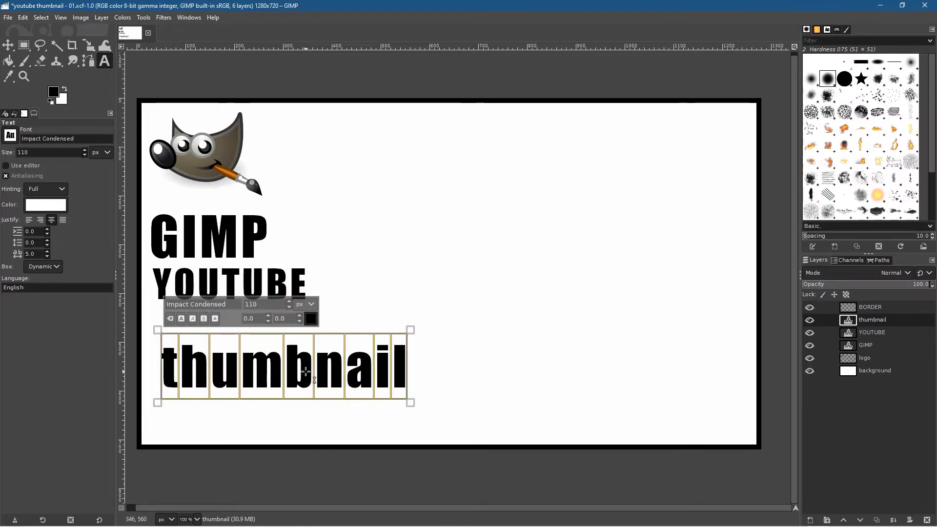
text(THU)
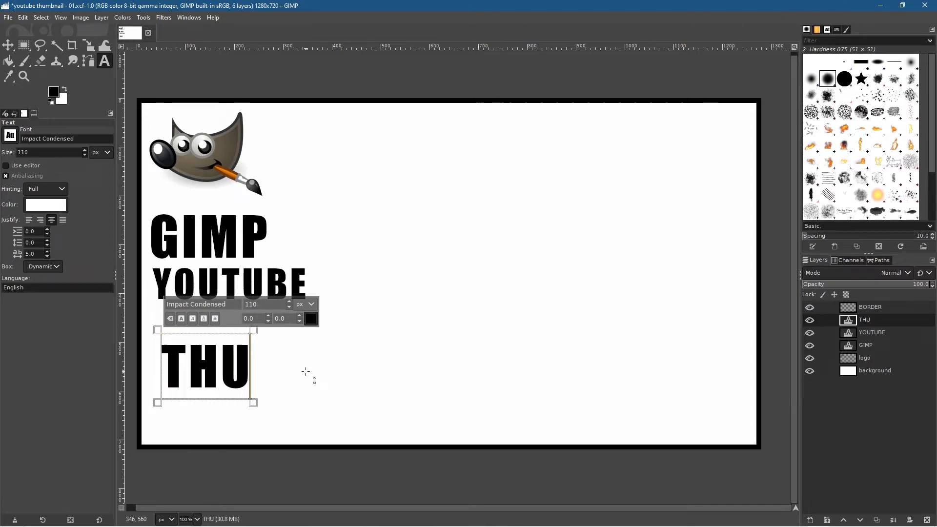
text(M)
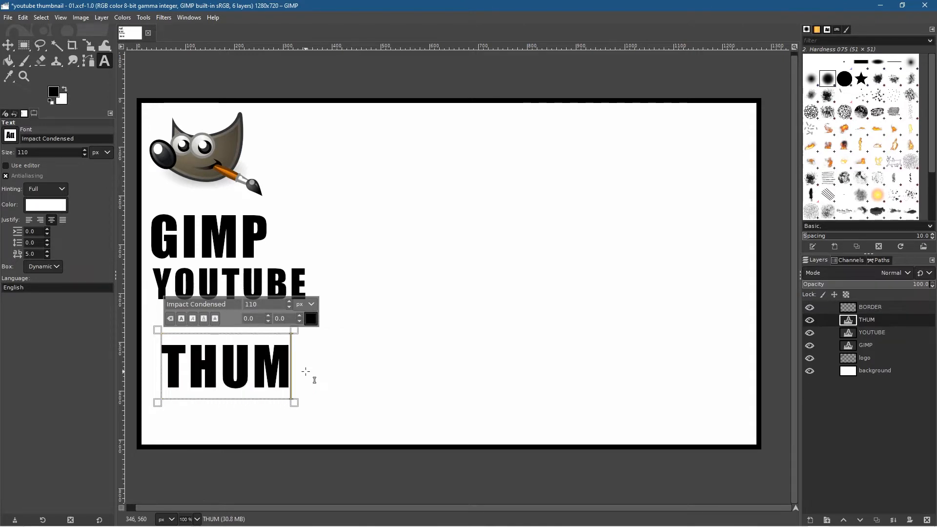
text(BNAIL)
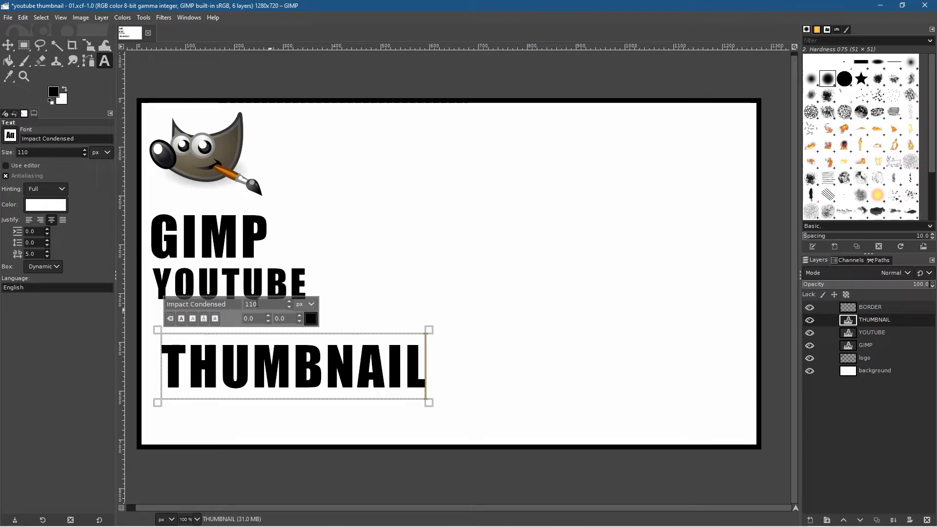
Step: Reduce the THUMBNAIL text to 70 px and move it directly beneath the YOUTUBE text
double_click(305, 381)
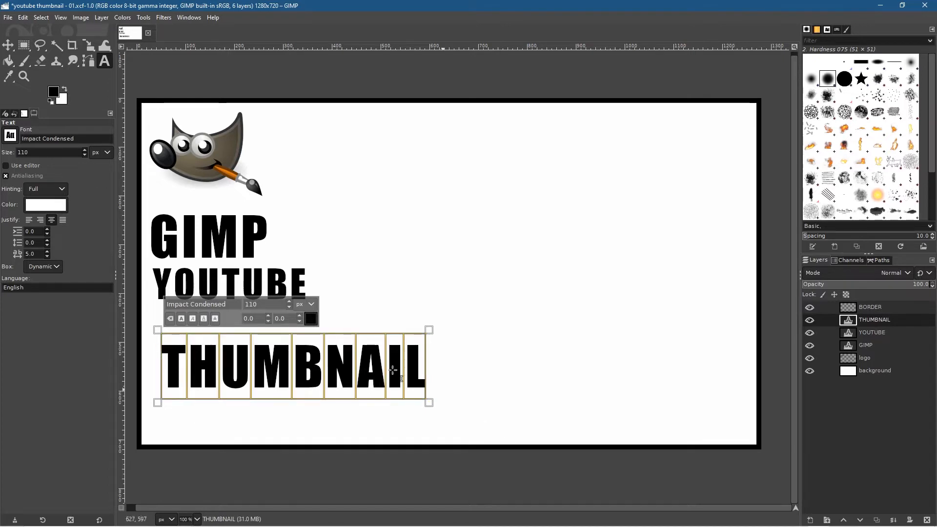
click(289, 307)
click(288, 307)
click(289, 307)
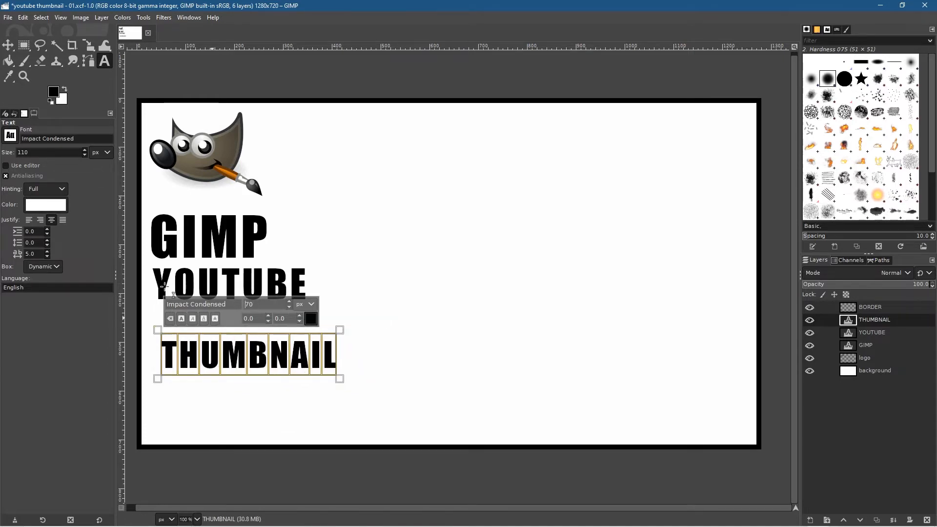
click(9, 47)
drag(256, 355, 247, 325)
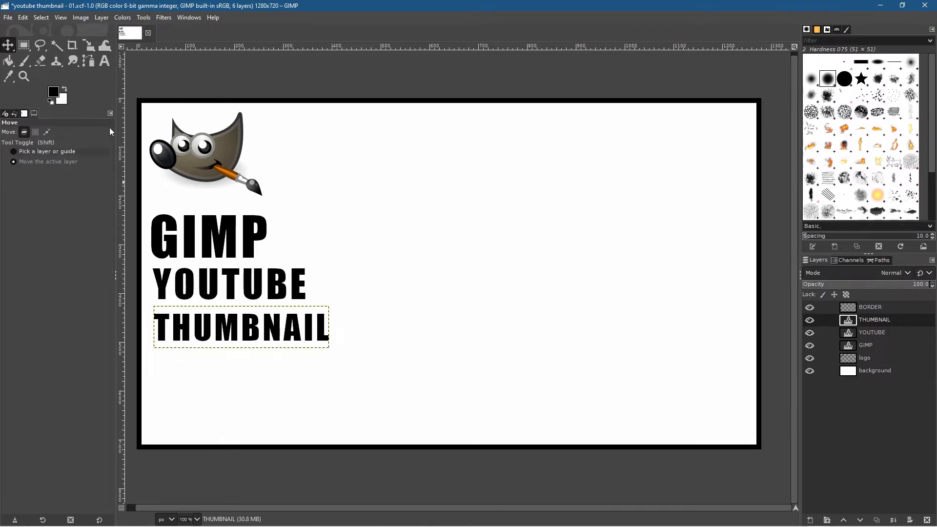
Step: Place a vertical guide just inside the left border and snap the left edge of the THUMBNAIL text to it
click(60, 18)
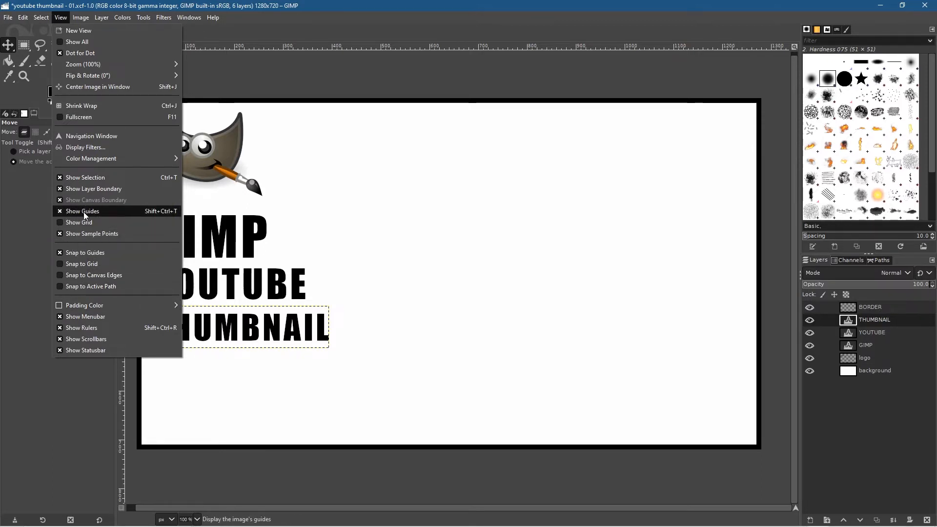
click(376, 3)
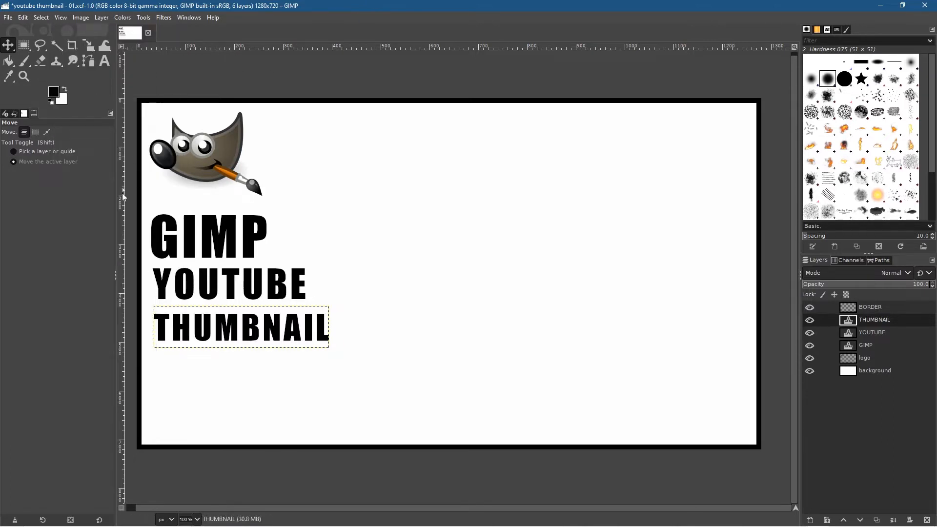
drag(121, 204, 157, 206)
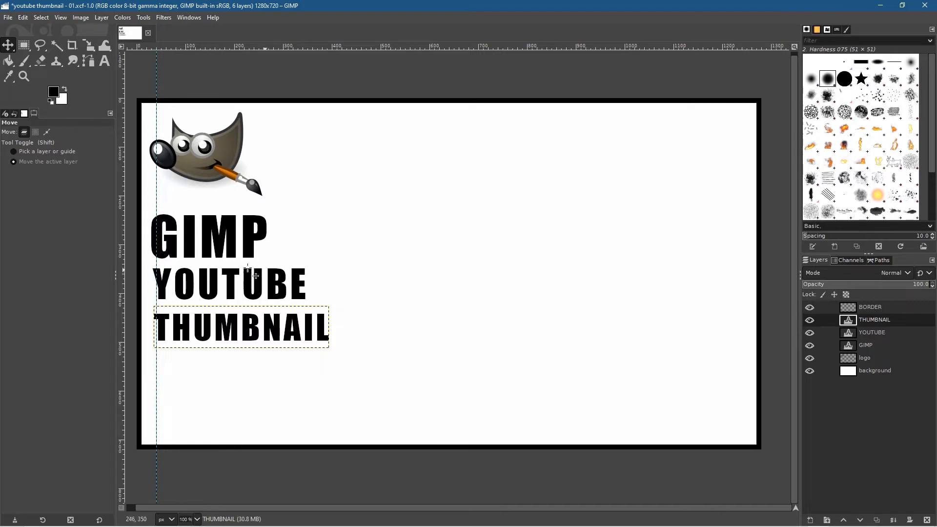
drag(214, 328, 226, 335)
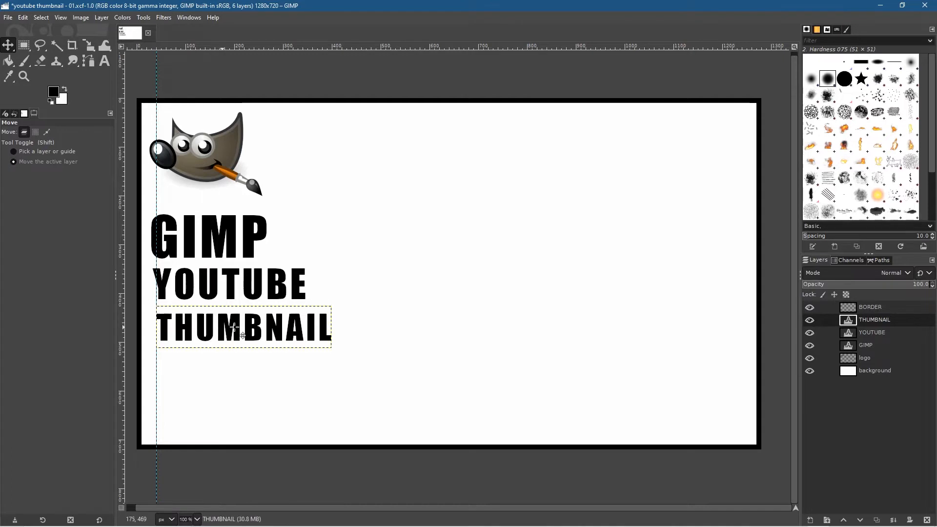
Step: Snap the left edges of the YOUTUBE text, the GIMP text and the logo to the vertical guide, lowering the logo and YOUTUBE slightly
click(864, 335)
mouse_move(231, 290)
mouse_down()
mouse_move(246, 295)
mouse_move(236, 295)
mouse_up()
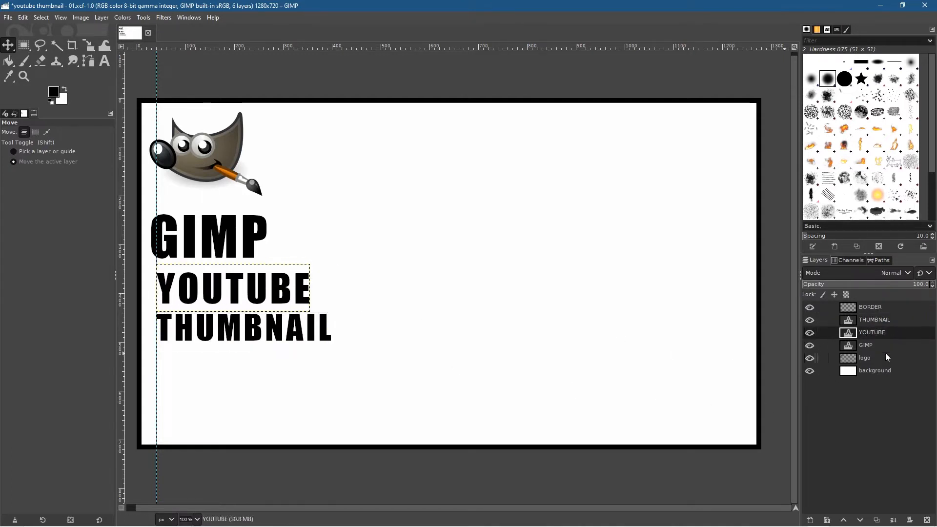
click(871, 345)
mouse_move(206, 246)
mouse_down()
mouse_move(229, 247)
mouse_move(214, 245)
mouse_up()
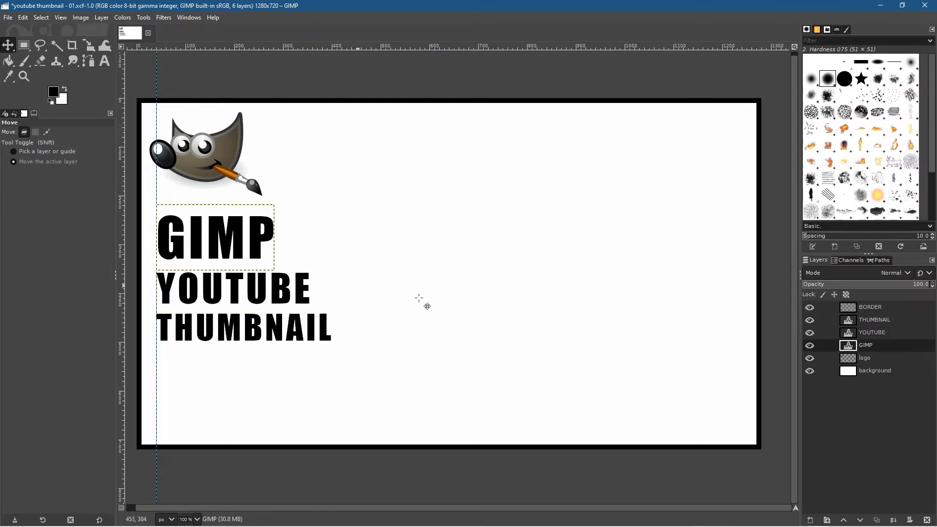
click(875, 362)
mouse_move(174, 163)
mouse_down()
mouse_move(196, 171)
mouse_move(185, 171)
mouse_up()
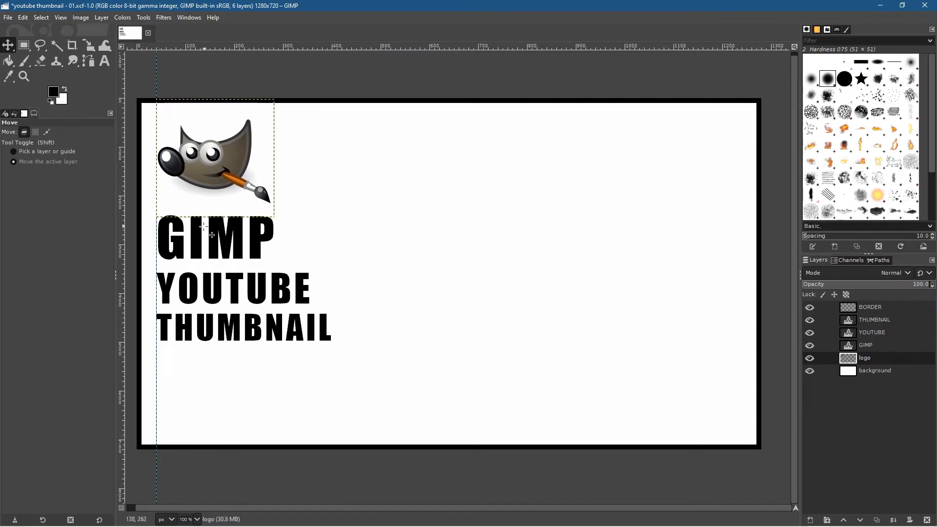
Step: Nudge the GIMP text about 2 px left so its G lines up visually with the vertical guide
click(878, 344)
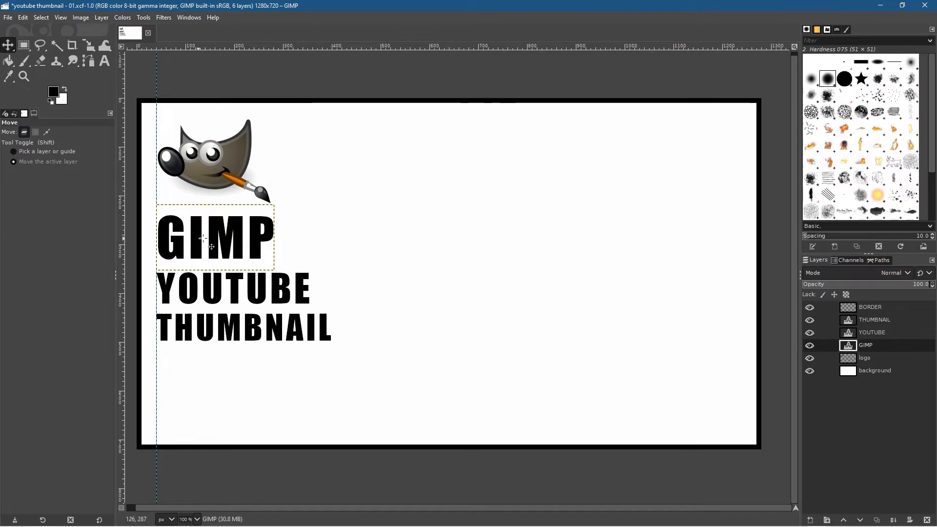
key(Left)
key(Left)
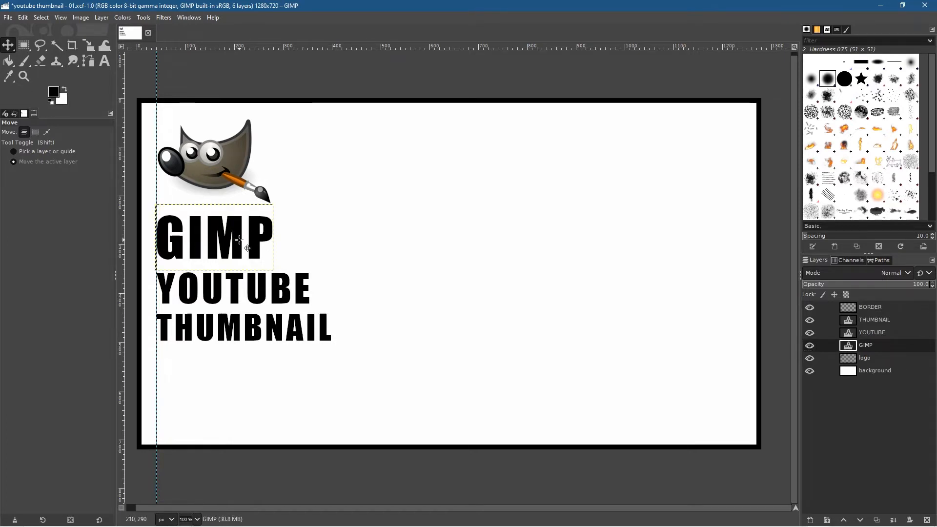
Step: Nudge the GIMP text horizontally in 1 px steps to fine-tune its alignment with the vertical guide
key(Right)
key(Left)
key(Right)
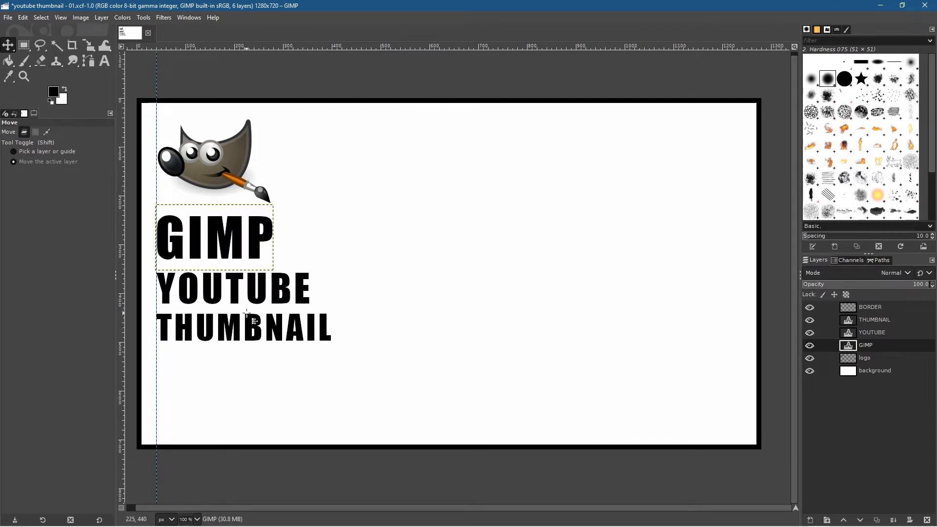
Step: Add the text TUTORIAL in Impact Condensed at 110 px below the THUMBNAIL text
click(107, 65)
click(874, 322)
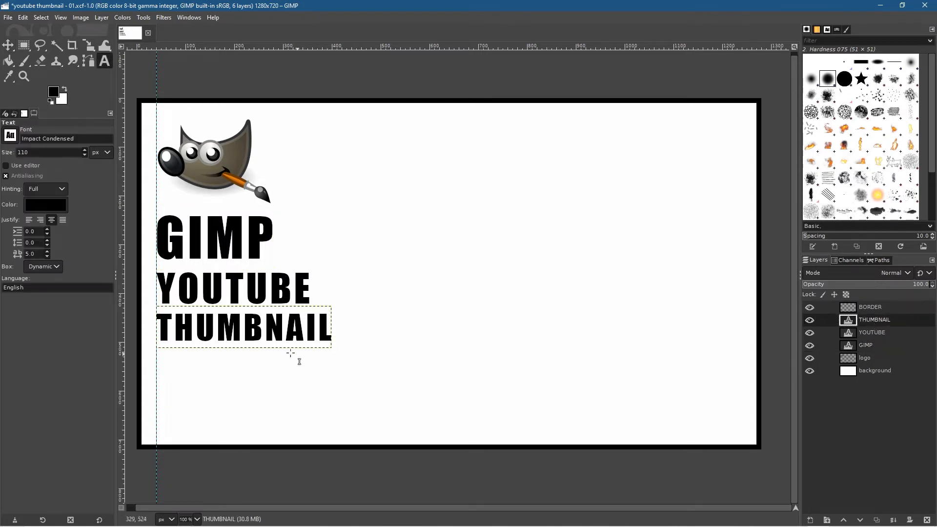
click(191, 392)
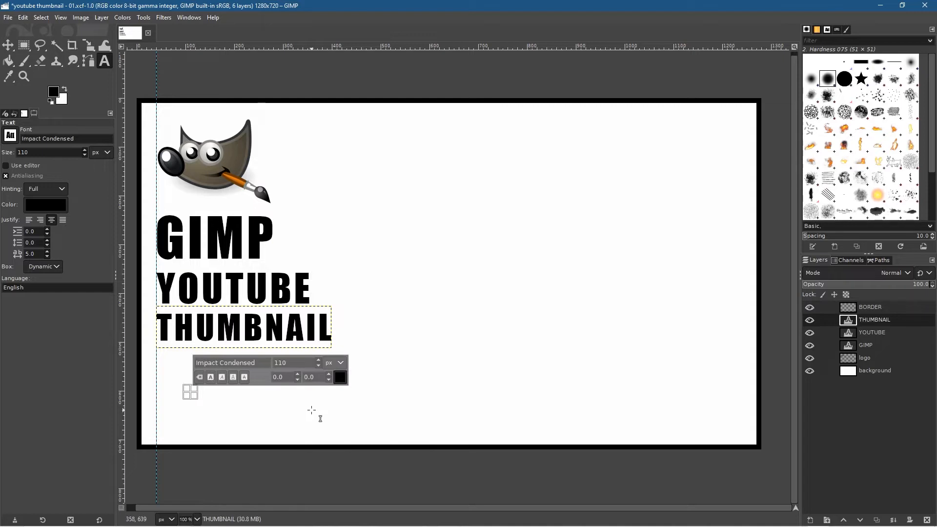
text(TUTORIL)
key(BackSpace)
key(BackSpace)
key(BackSpace)
text(RIAL)
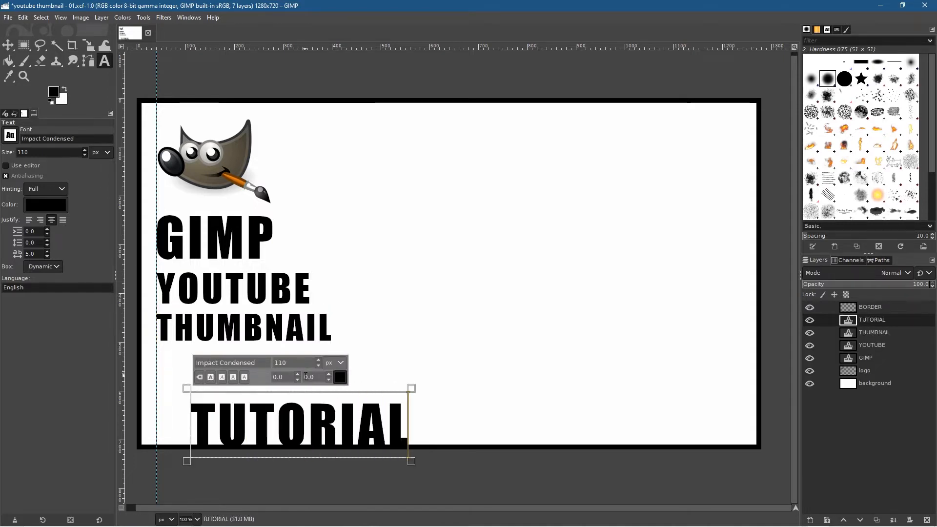
Step: Reduce the TUTORIAL text to 50 px and move it against the vertical guide just above the bottom border
double_click(321, 426)
click(318, 365)
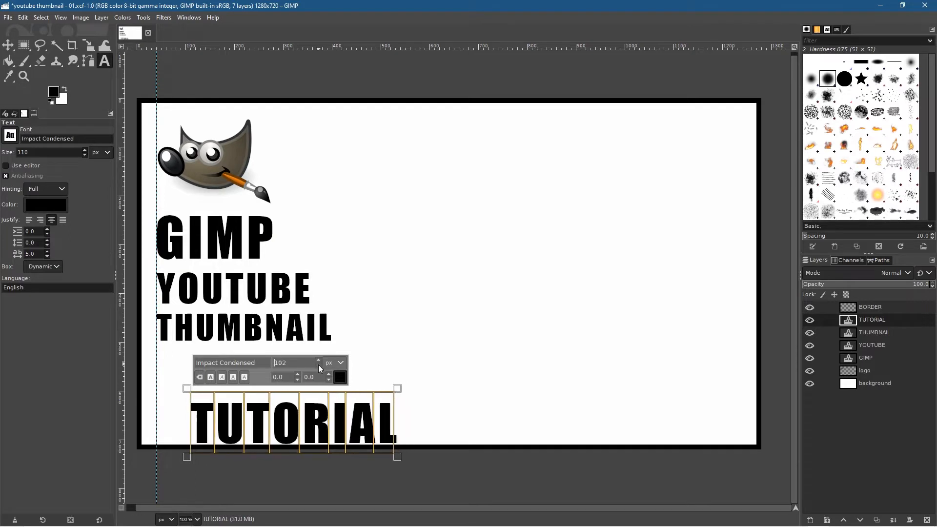
click(318, 365)
click(319, 365)
click(318, 365)
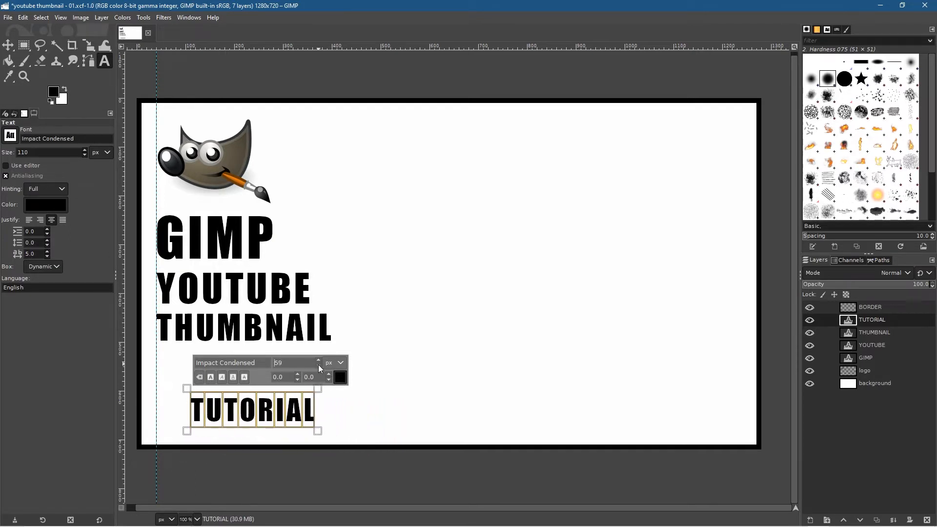
click(317, 360)
click(317, 360)
click(318, 361)
click(317, 361)
click(317, 360)
click(317, 360)
click(317, 360)
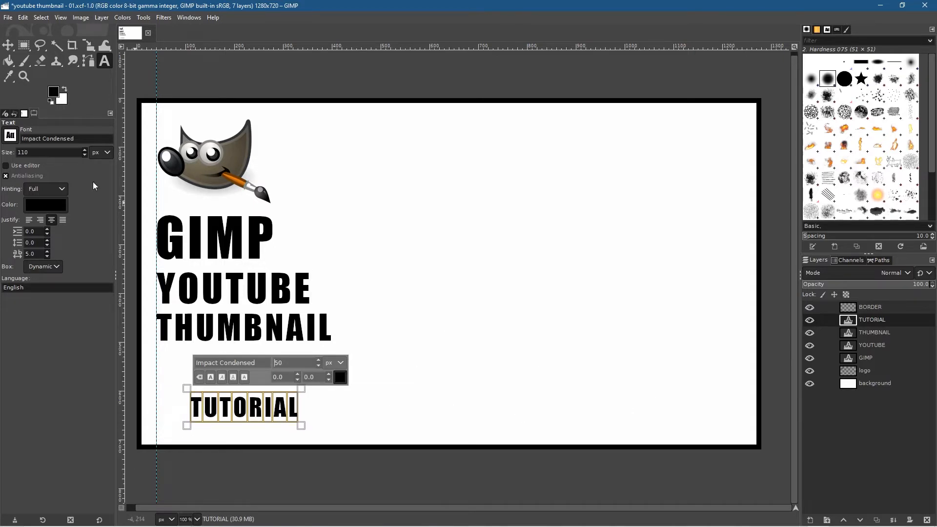
click(8, 45)
drag(246, 424, 211, 440)
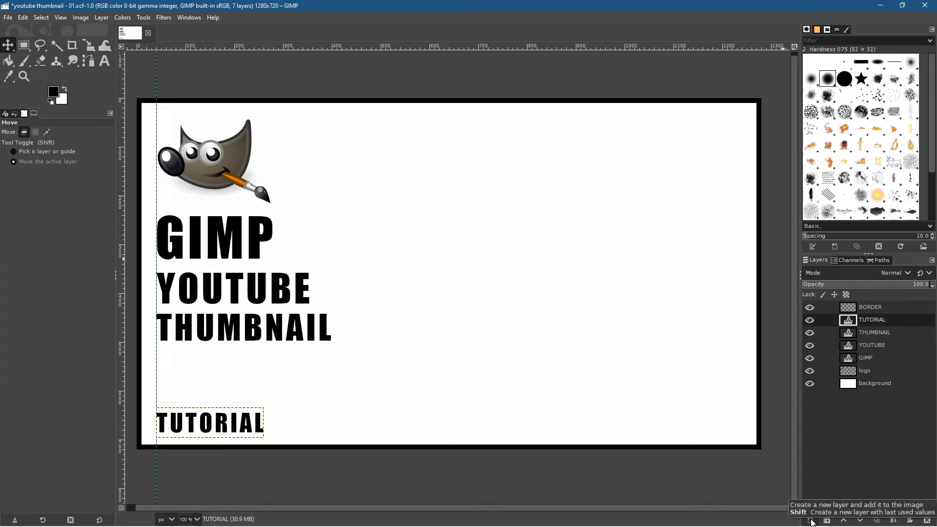
Step: Draw a black-filled square of about 418 px near the top middle of the canvas on a new transparent 1280 by 720 px layer
click(812, 521)
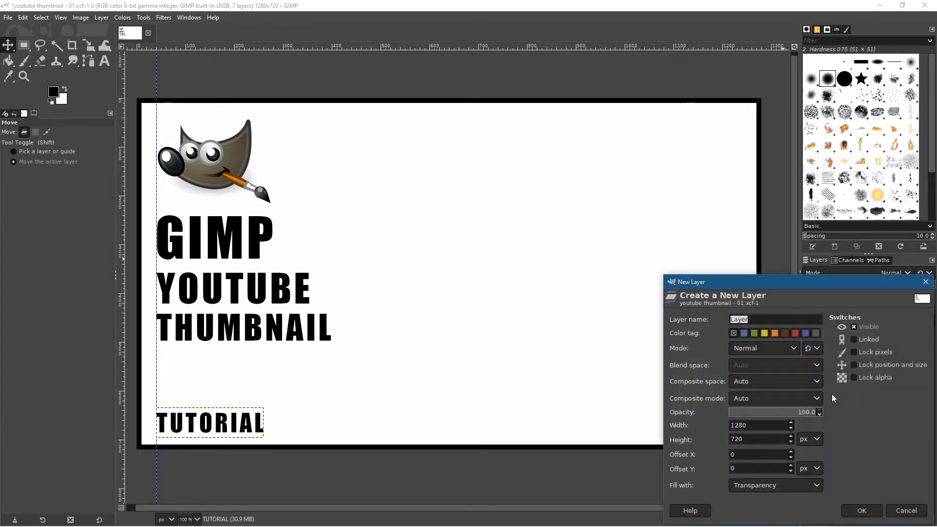
click(862, 510)
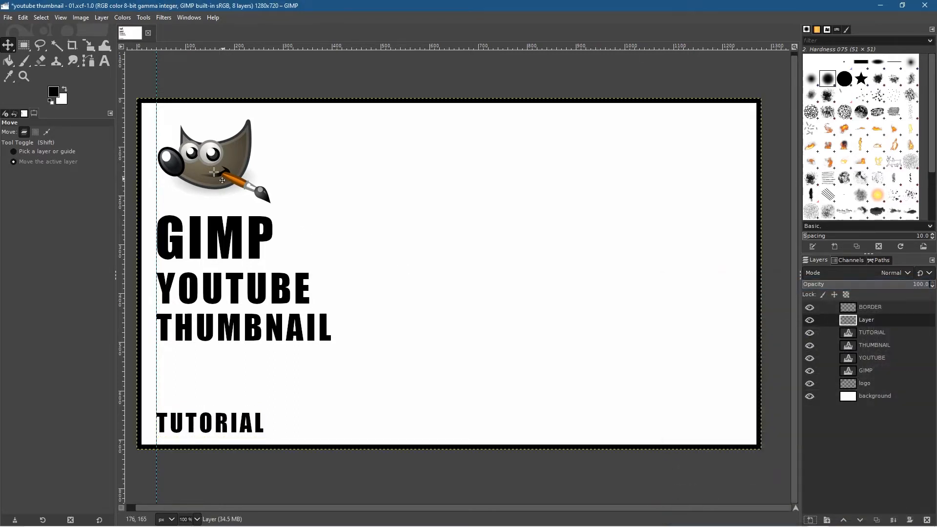
mouse_move(25, 47)
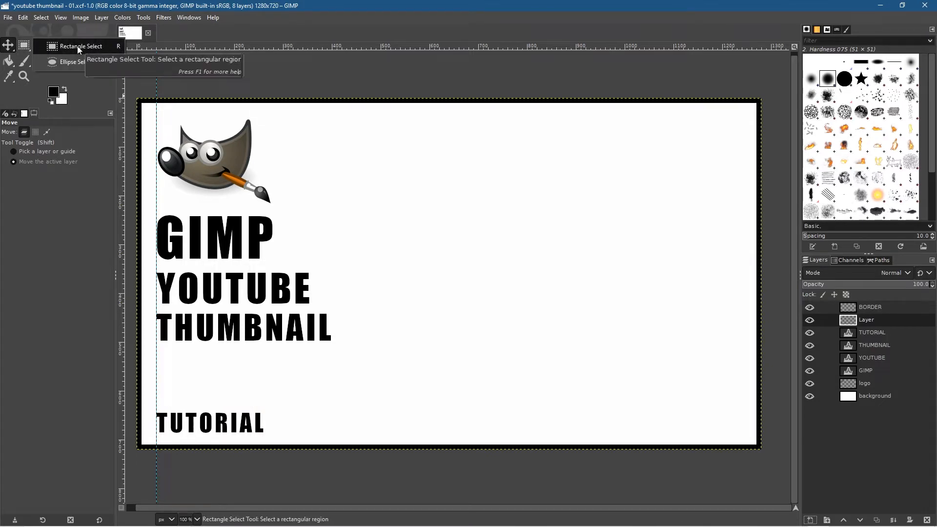
click(77, 46)
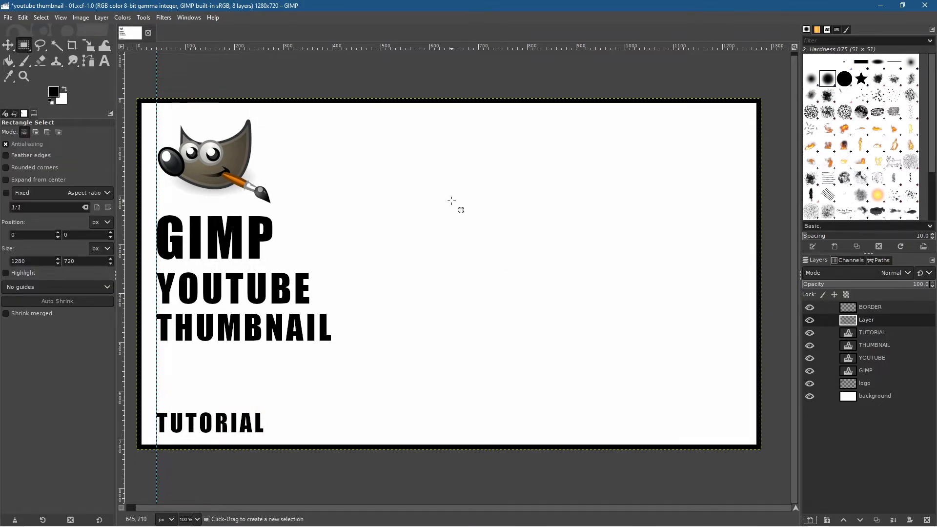
drag(455, 195, 499, 235)
key(ctrl)
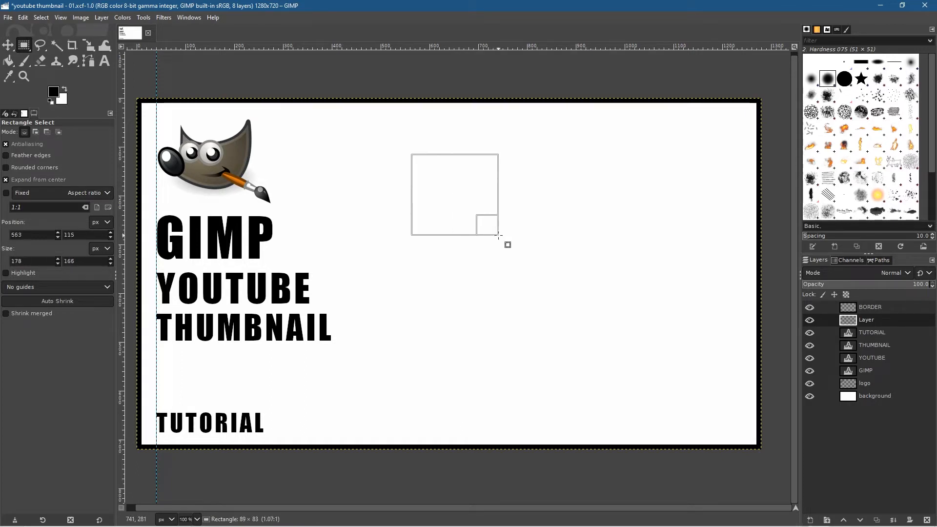
key(shift)
drag(498, 235, 554, 274)
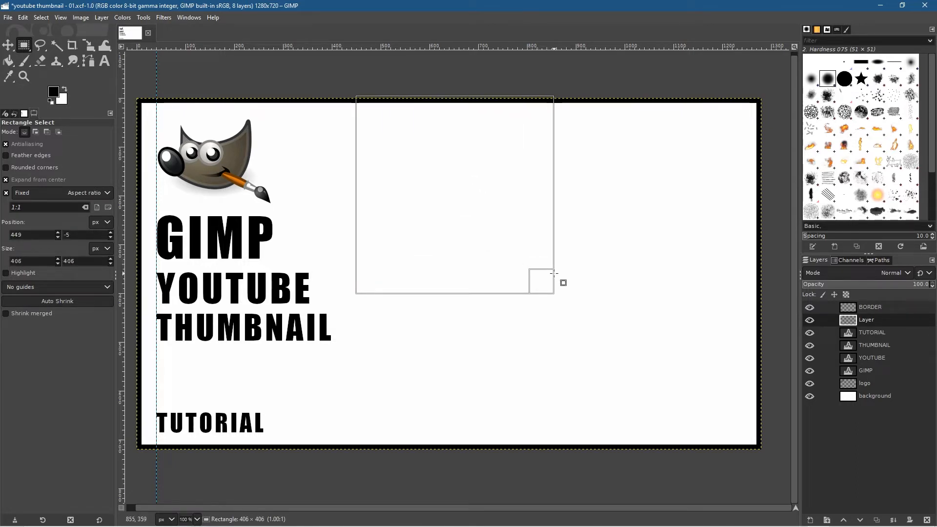
drag(554, 273, 557, 274)
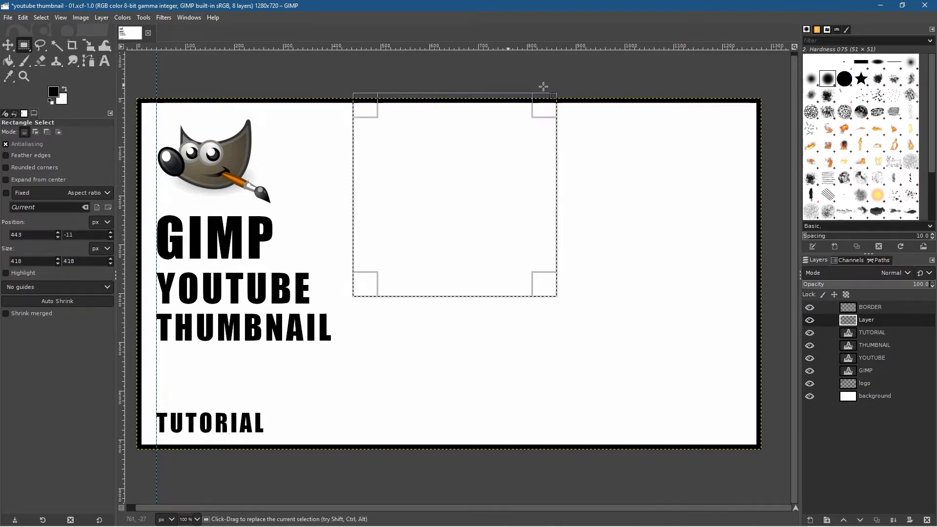
click(22, 19)
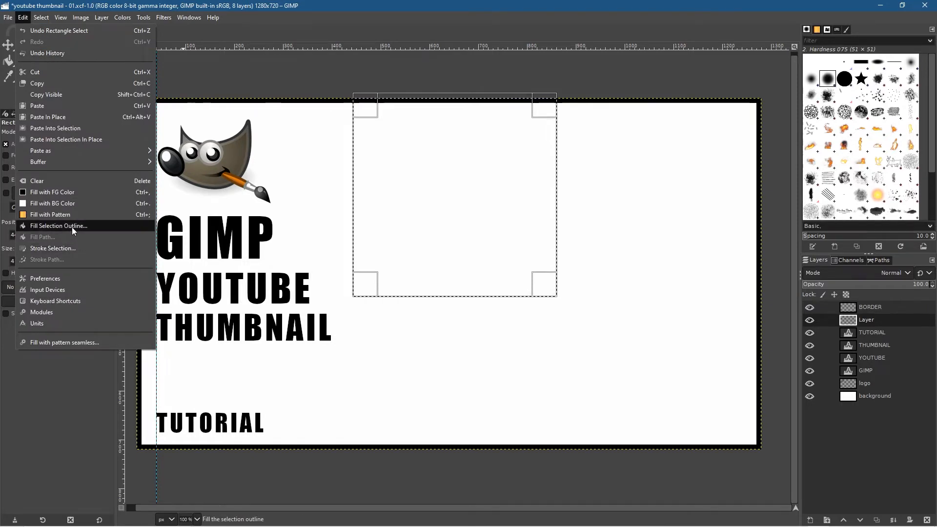
click(45, 192)
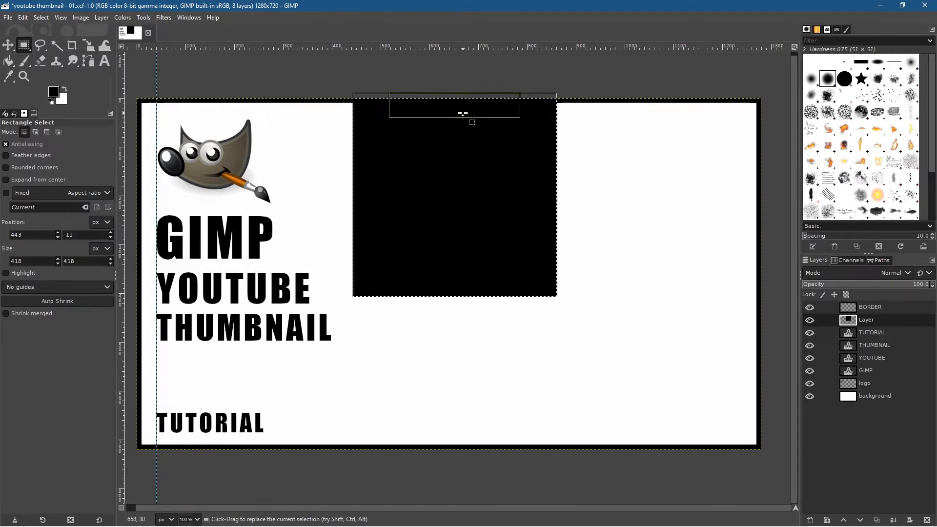
Step: Crop the square's layer to the selection and clear the selection
click(81, 19)
mouse_move(101, 18)
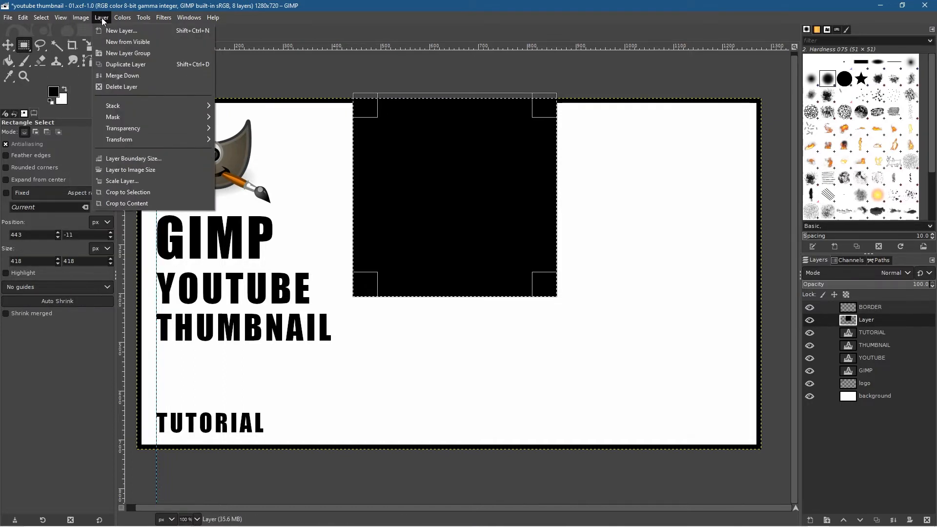
click(128, 193)
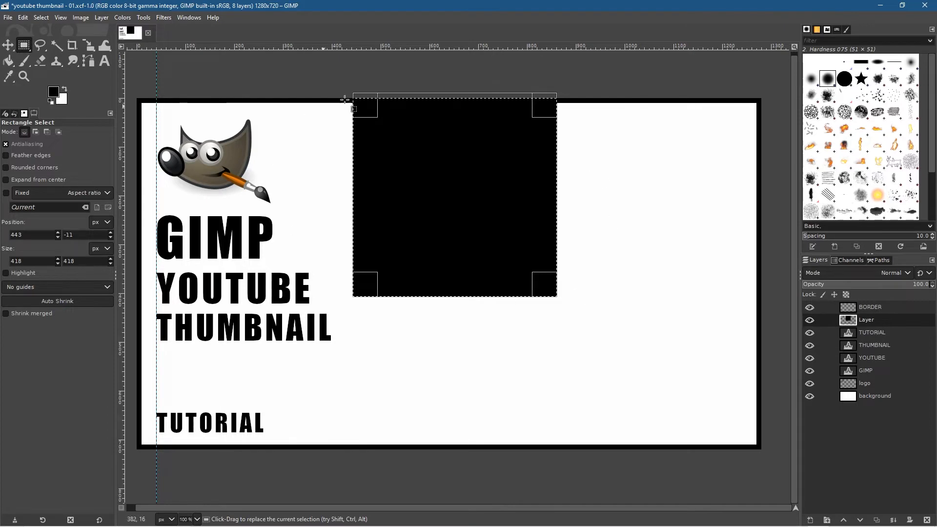
click(45, 17)
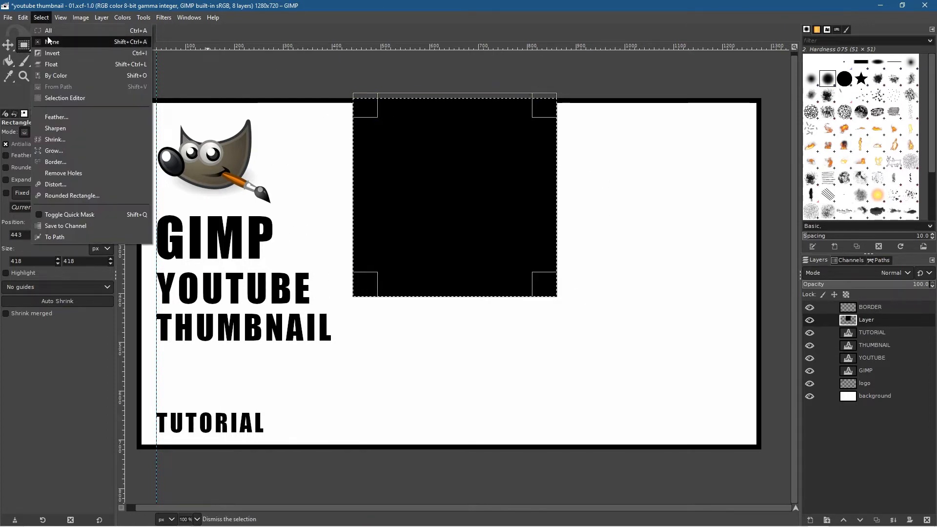
click(56, 41)
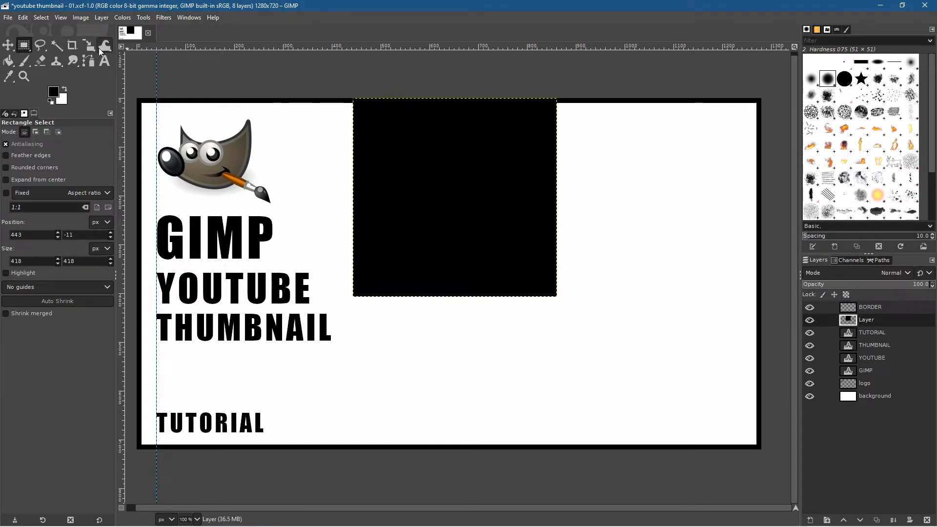
Step: Rotate the black square by 45 degrees about its centre
mouse_move(90, 43)
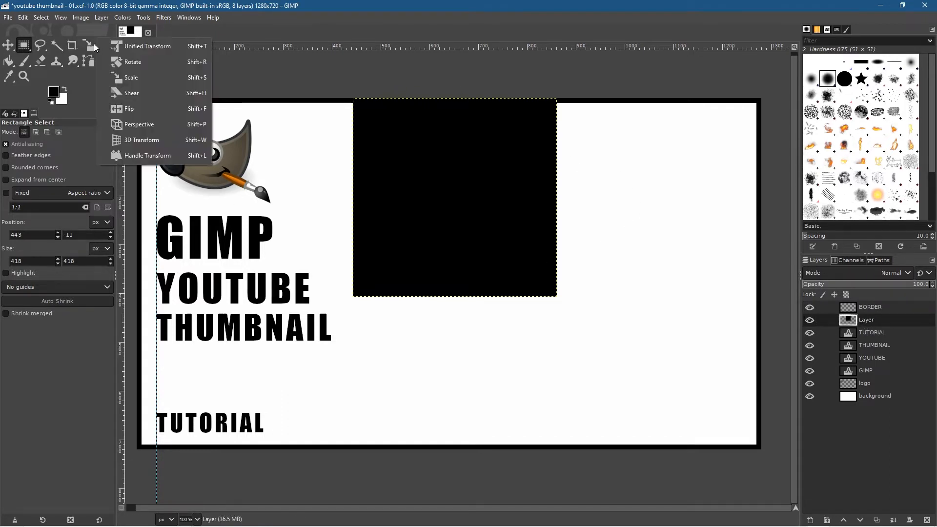
click(128, 66)
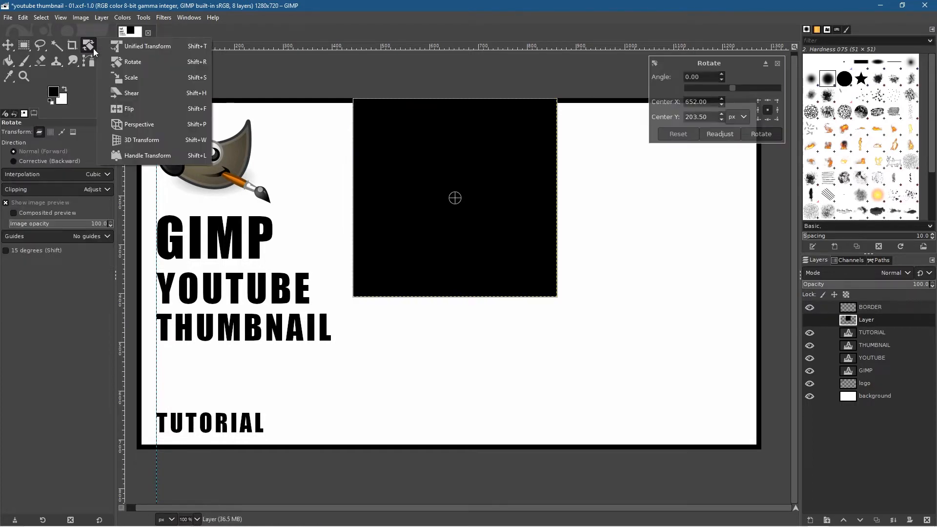
click(154, 66)
drag(702, 78, 663, 78)
text(45)
key(Return)
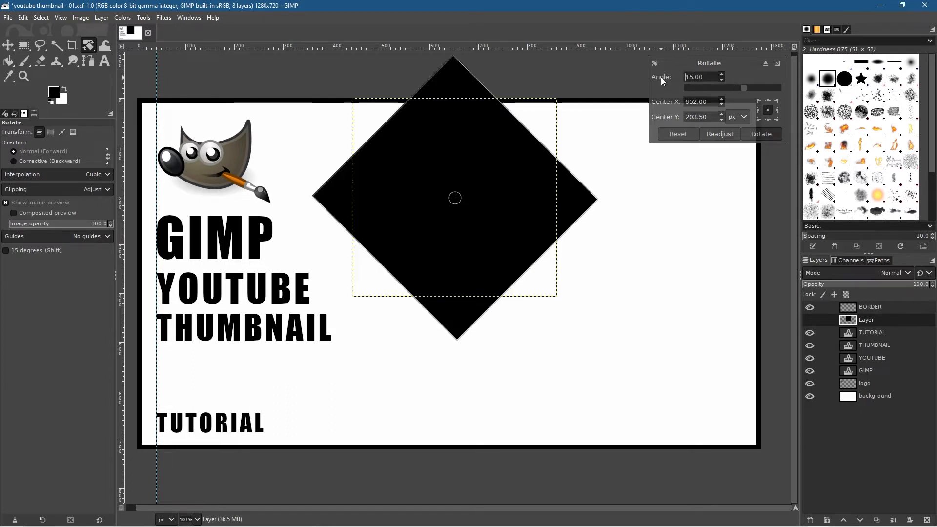
click(768, 137)
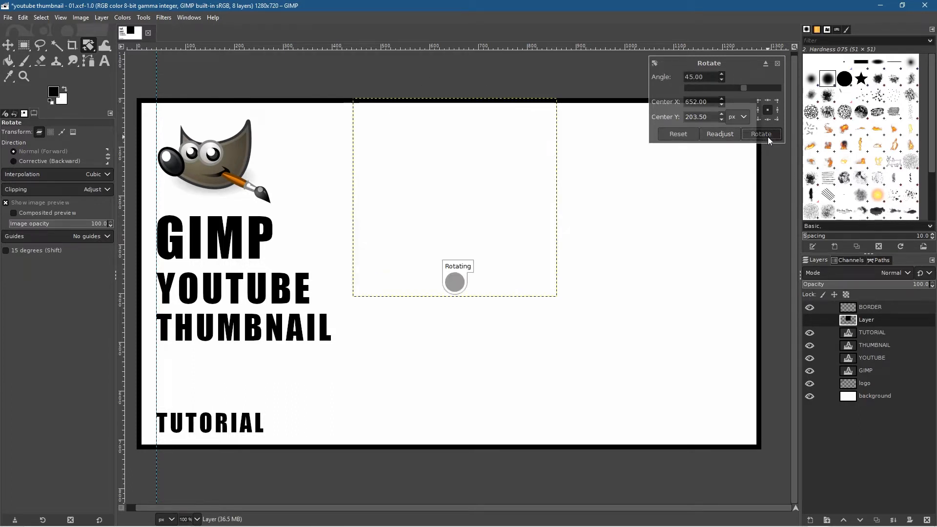
Step: Move the rotated square into the canvas's upper-right corner so that it forms a solid black triangle there
click(10, 49)
drag(486, 177, 825, 73)
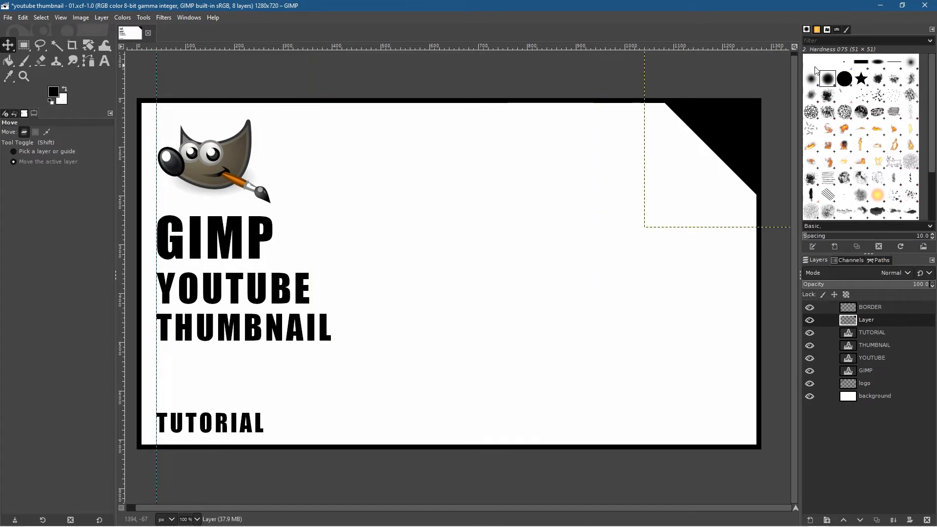
mouse_move(749, 124)
mouse_down()
mouse_move(760, 136)
mouse_move(741, 117)
mouse_up()
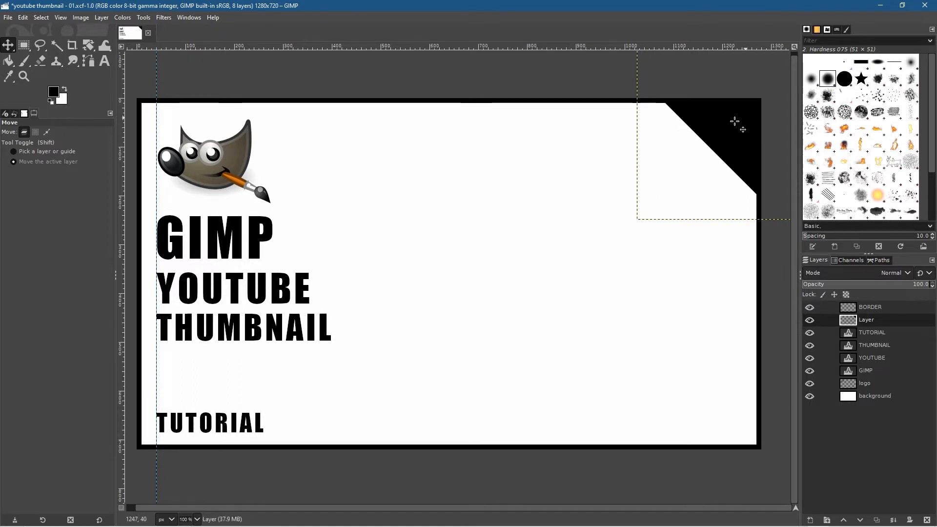
Step: Rename the black triangle's layer to CORNER and save the image
click(101, 60)
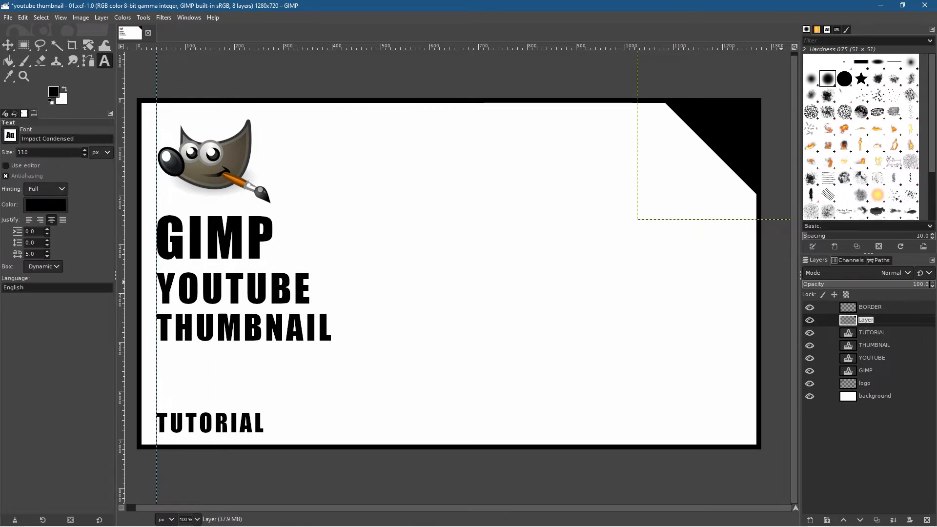
text(CORNER)
key(Return)
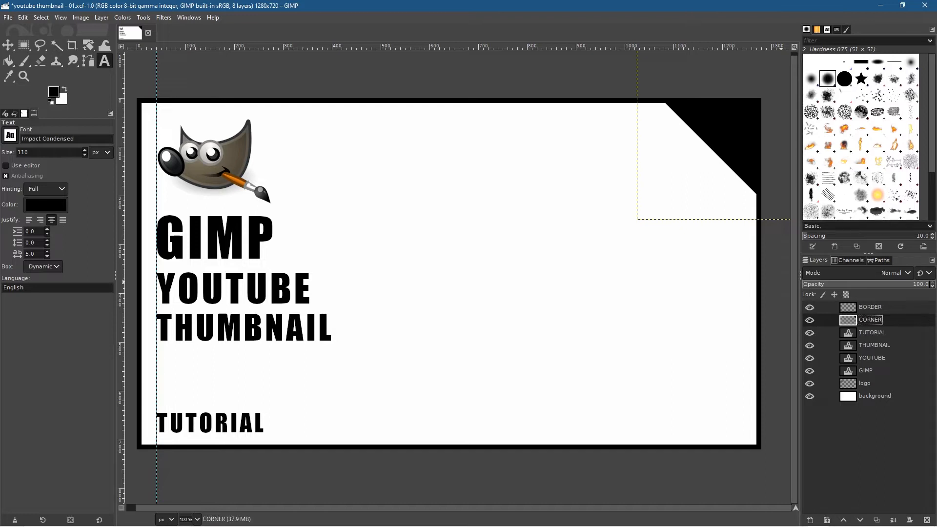
key(ctrl+s)
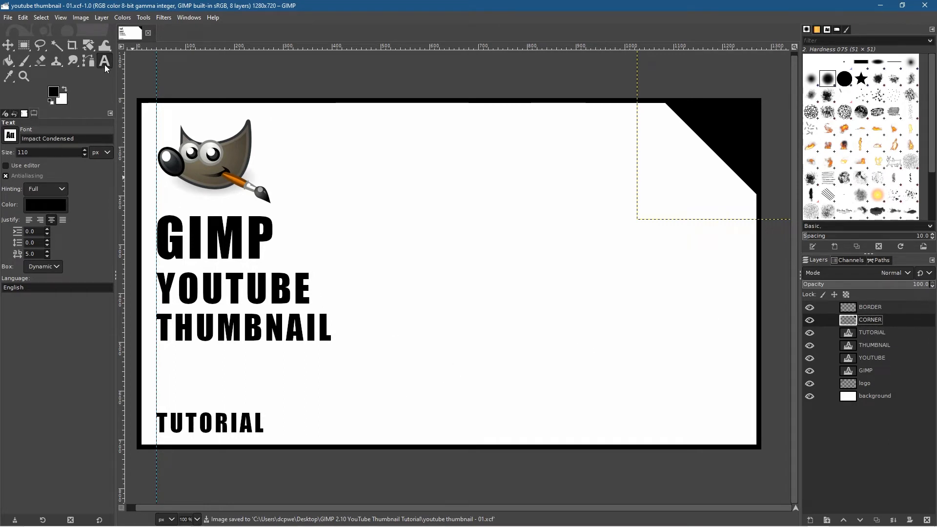
Step: Add the text "DCP" near the middle of the canvas and set its font to Bauhaus 93
click(451, 277)
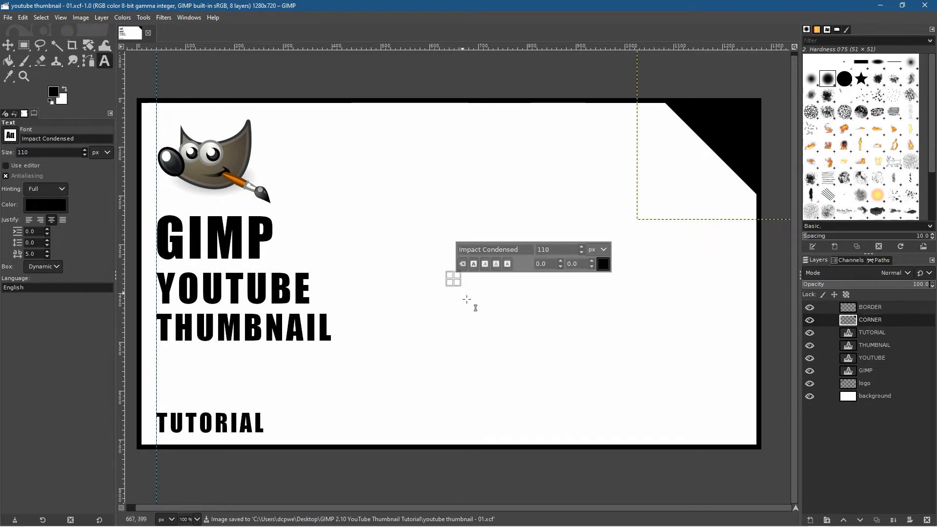
text(DCP)
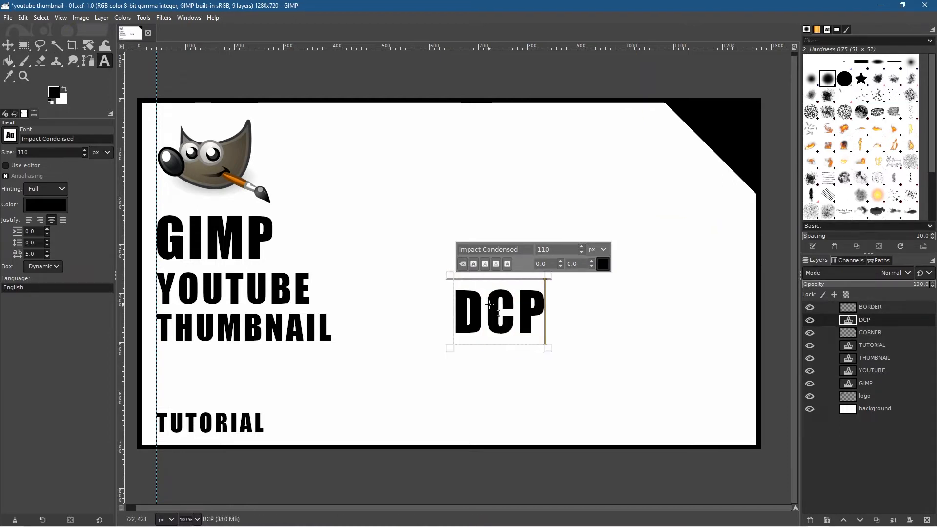
key(ctrl+a)
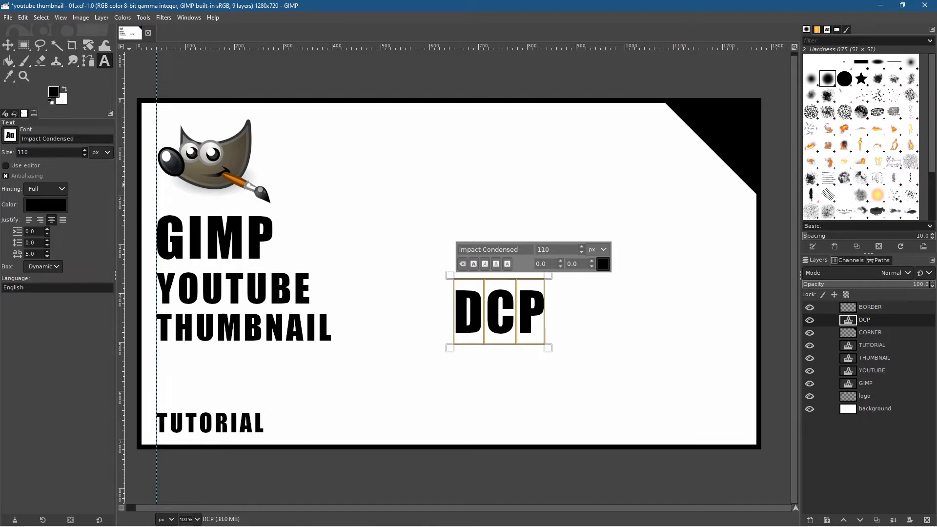
triple_click(74, 142)
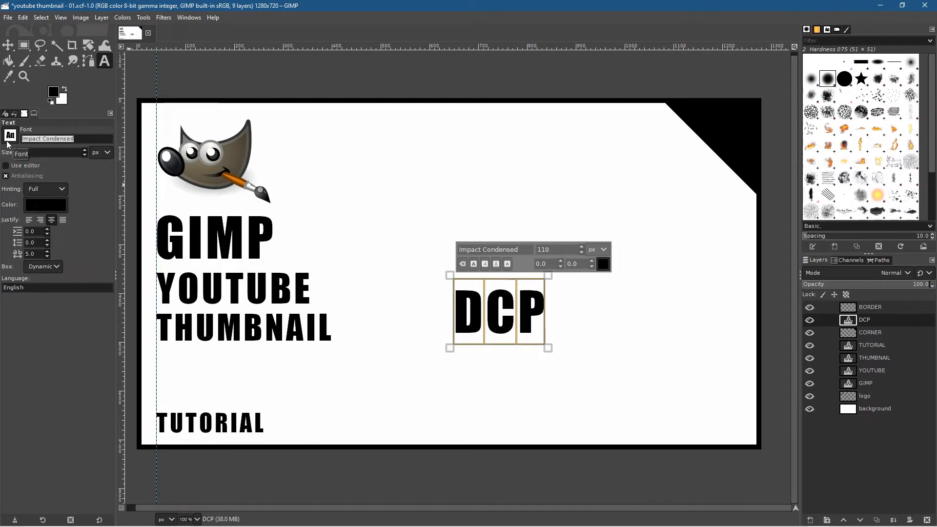
text(b)
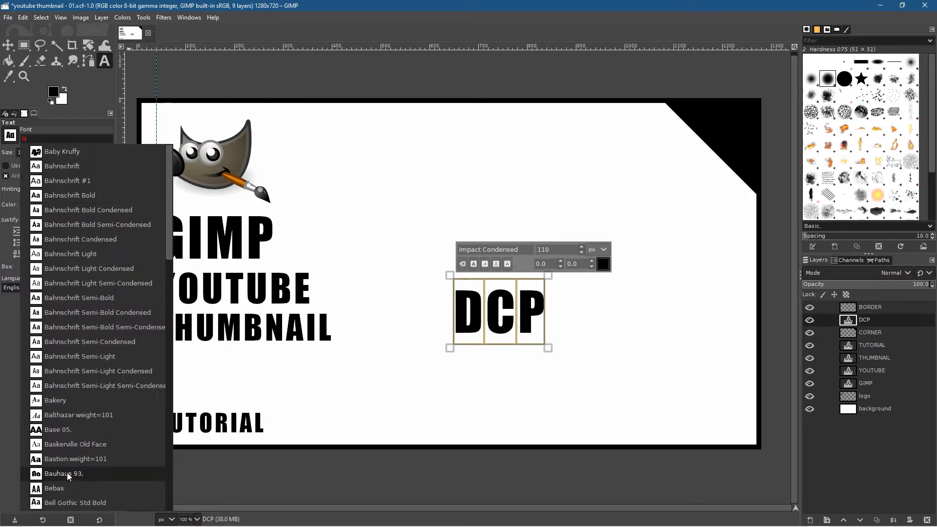
click(66, 472)
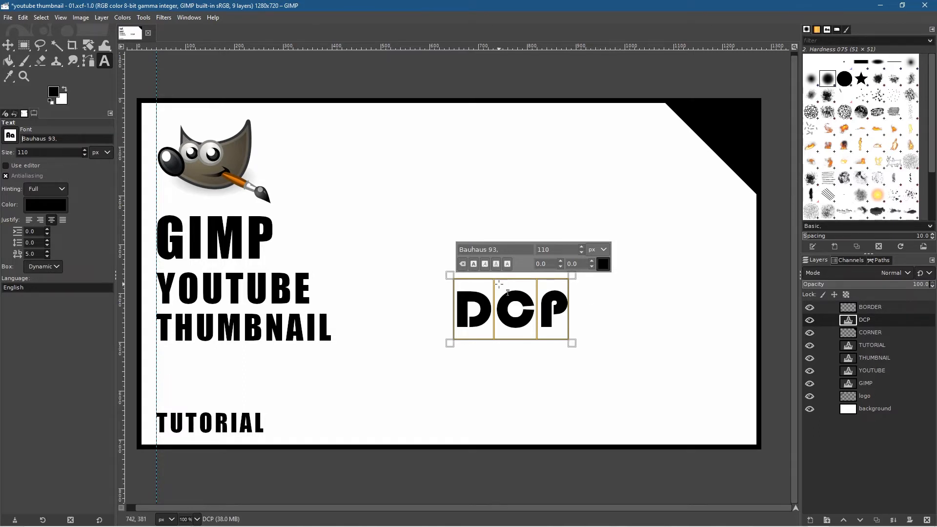
key(ctrl+a)
click(519, 323)
key(ctrl+a)
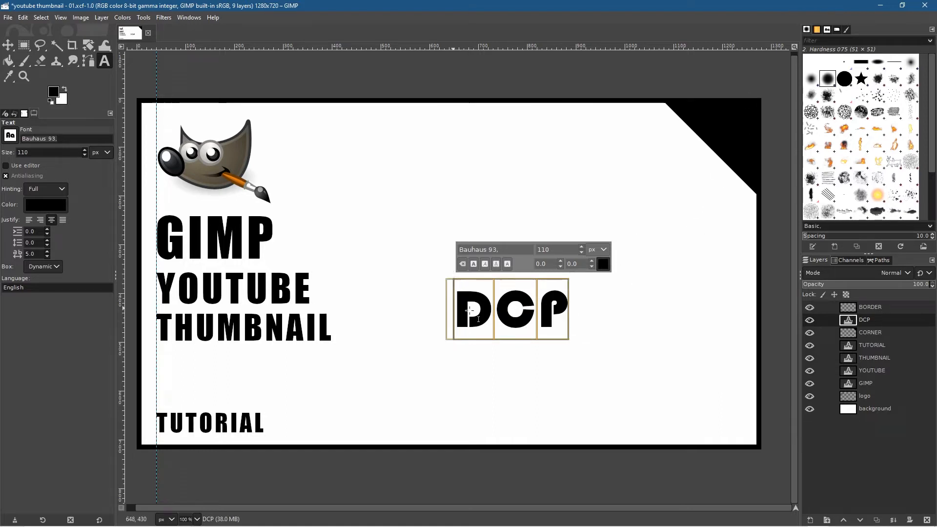
click(603, 264)
drag(557, 271, 501, 192)
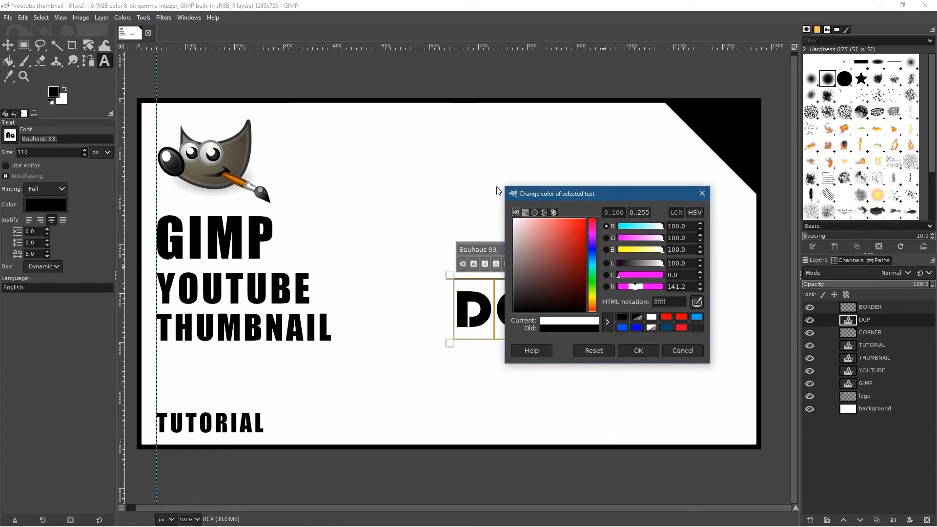
click(631, 353)
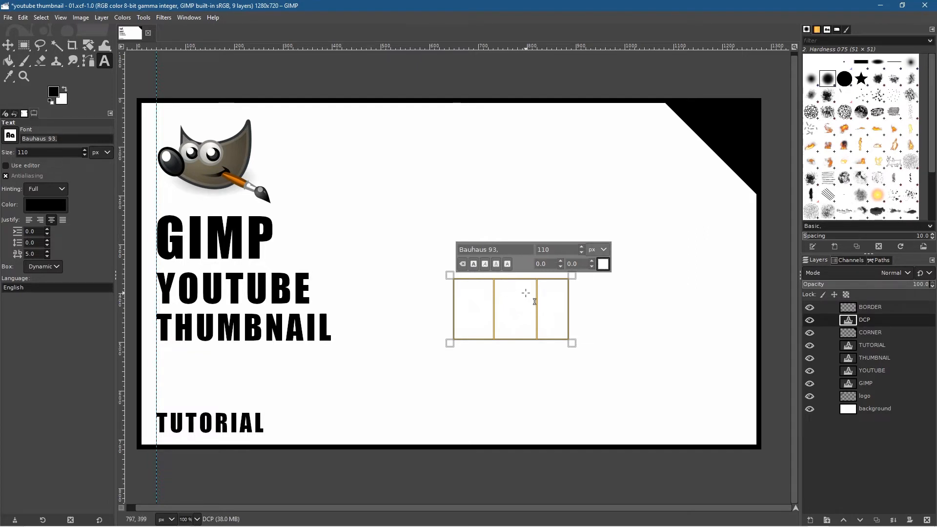
click(603, 264)
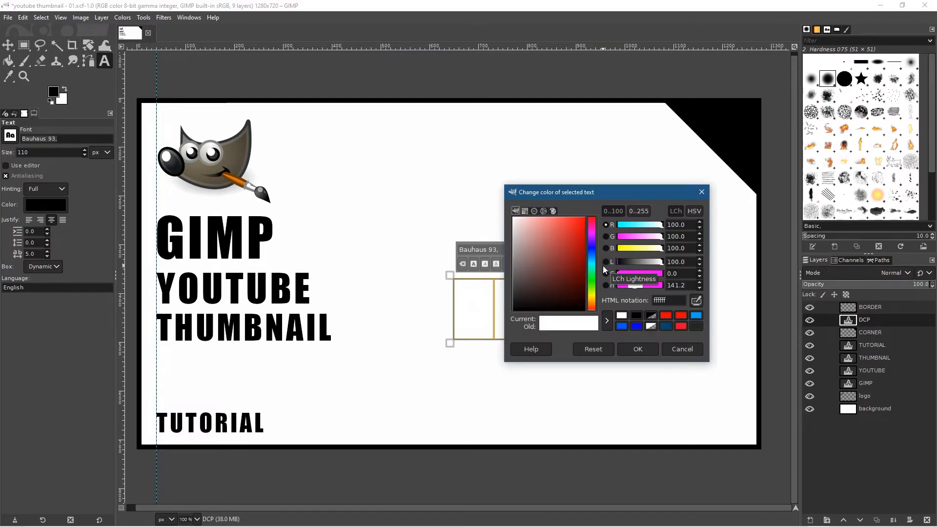
drag(546, 276, 491, 345)
click(644, 351)
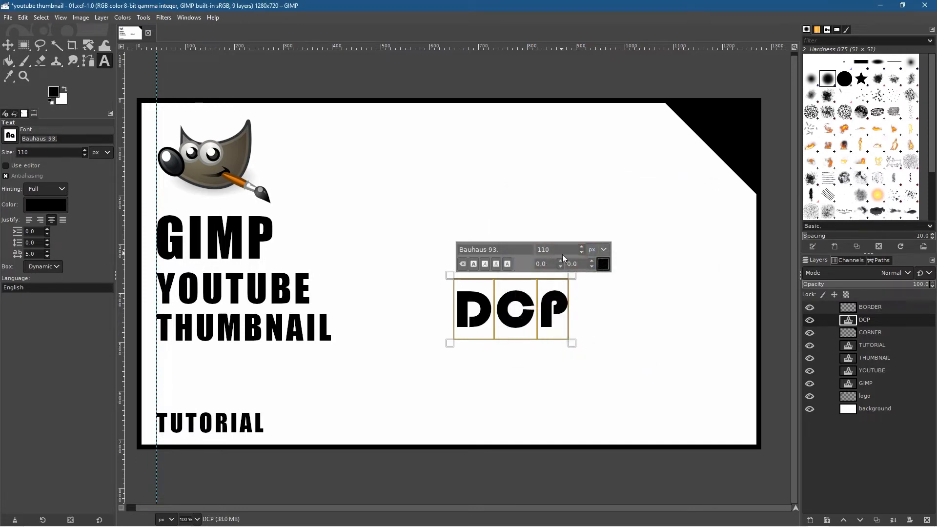
Step: Set the DCP text's size to 70 px and its colour to white (ffffff)
click(581, 252)
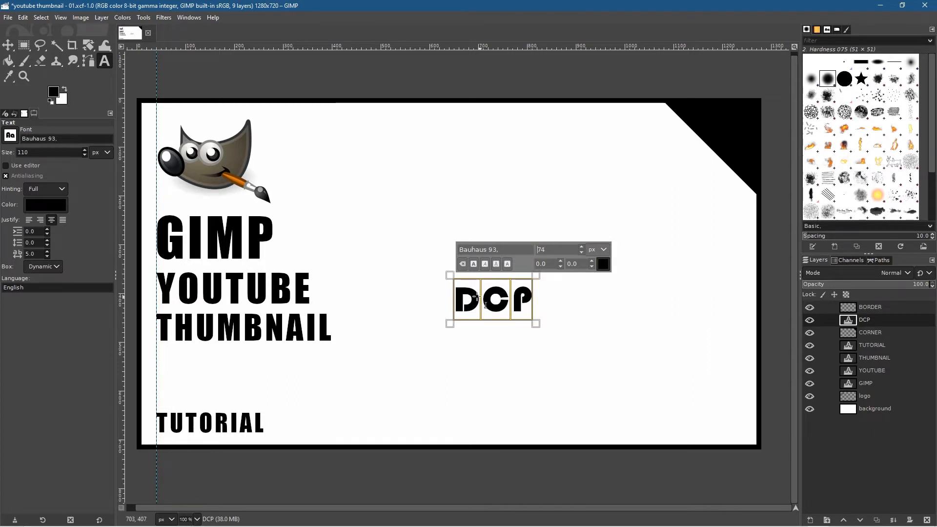
click(582, 252)
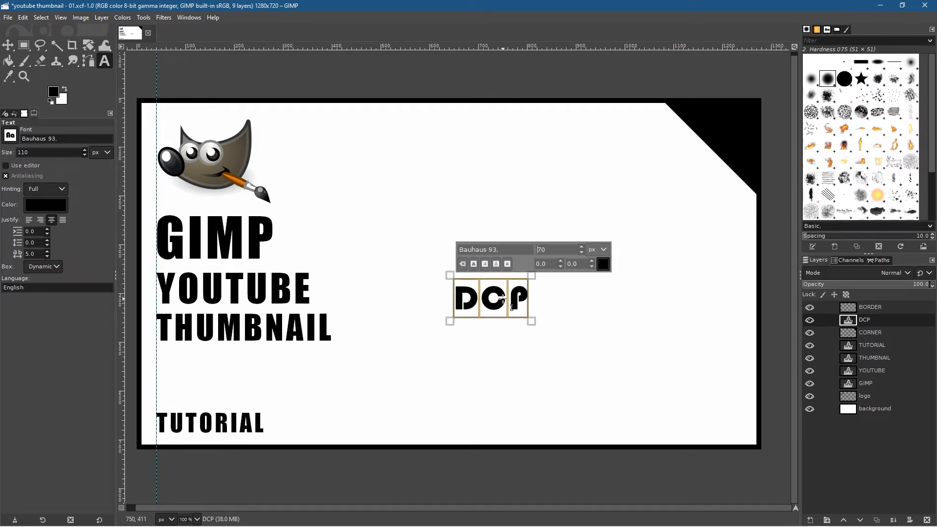
click(603, 264)
drag(555, 271, 465, 185)
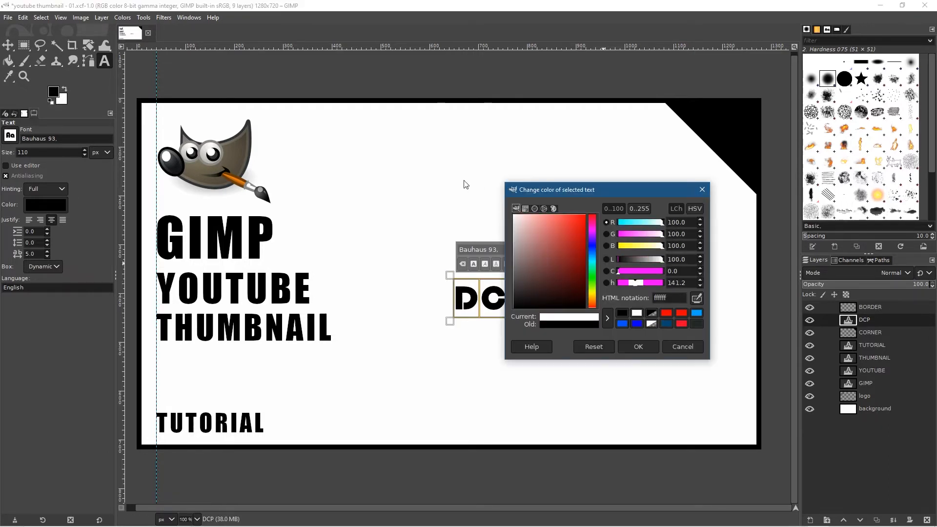
click(640, 347)
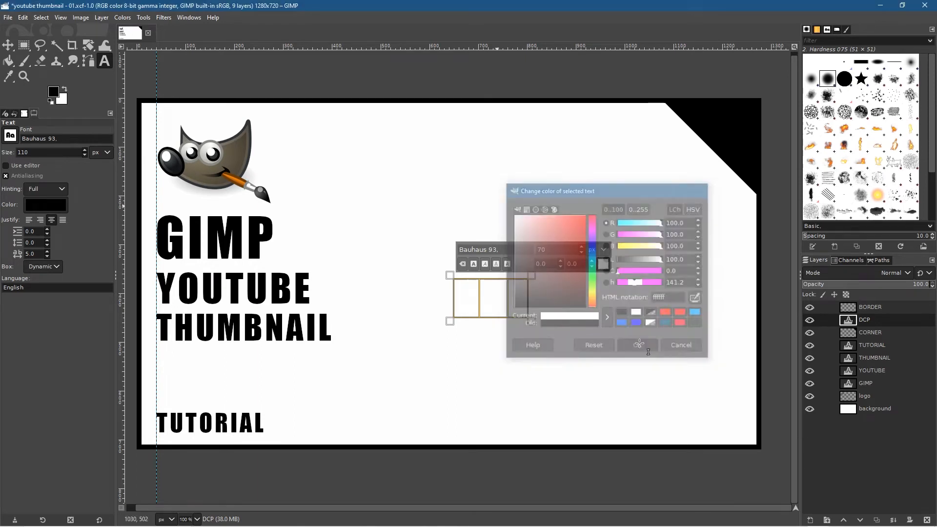
Step: Move the white DCP text onto the black triangle in the canvas's upper-right corner
click(10, 49)
drag(503, 296, 720, 119)
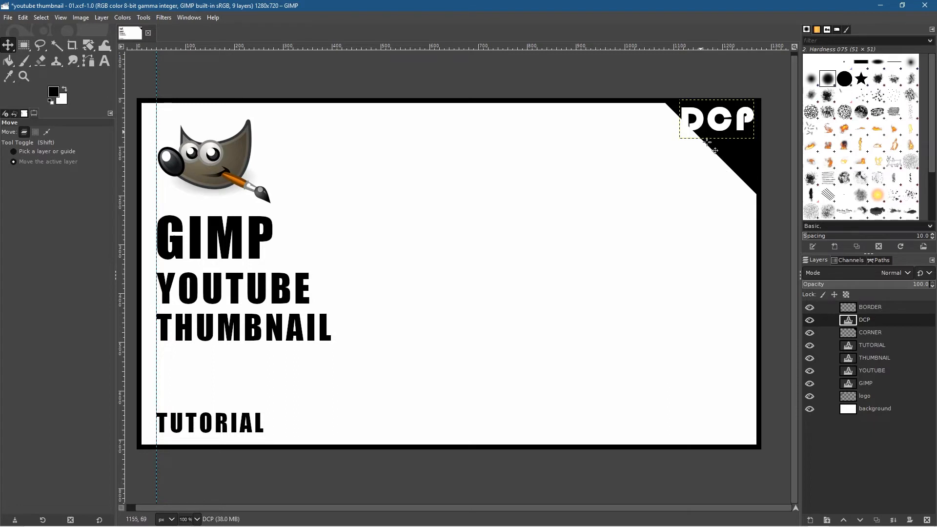
mouse_move(702, 122)
mouse_down()
mouse_move(699, 130)
mouse_move(703, 123)
mouse_up()
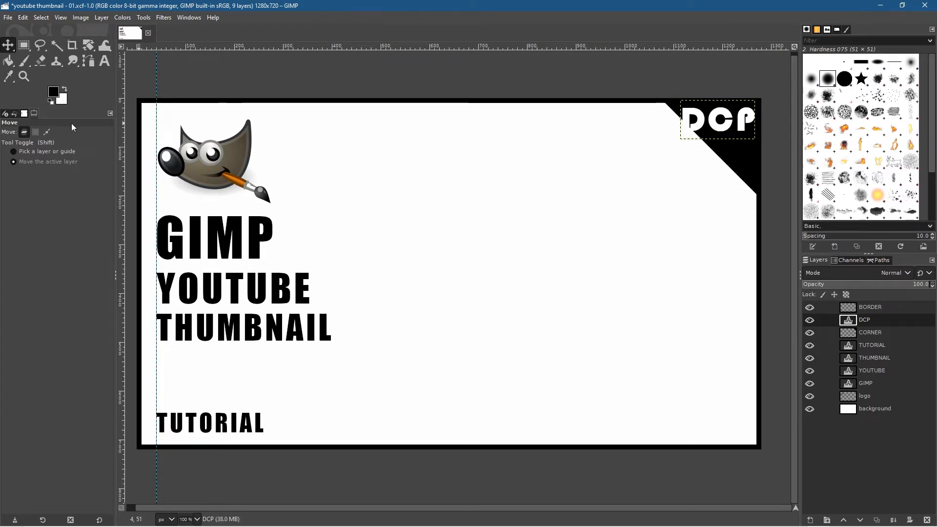
Step: Rotate the DCP text by 45 degrees about its centre and place it inside the black triangle, parallel to the diagonal edge
click(88, 46)
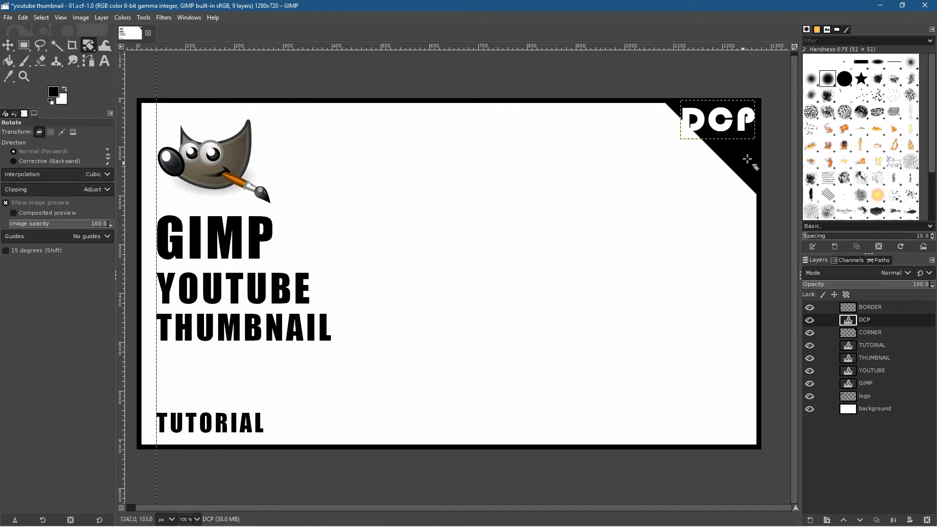
click(722, 131)
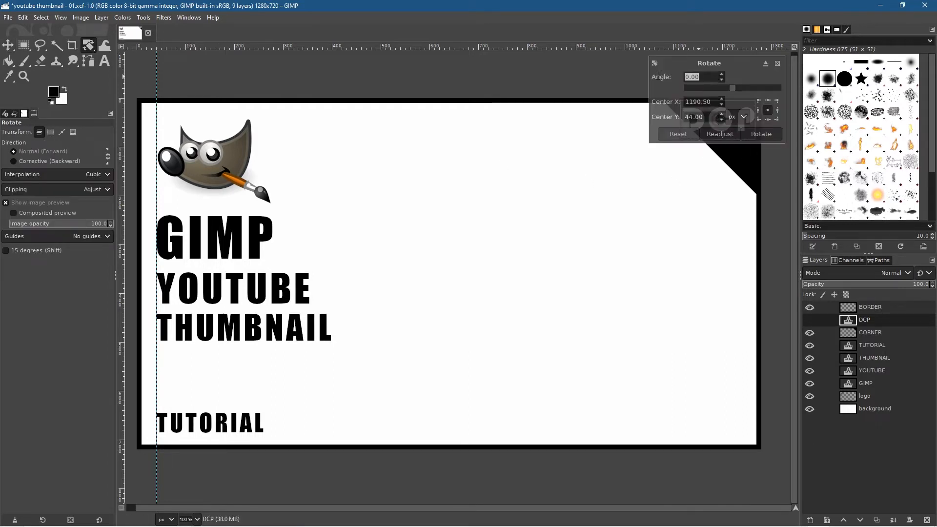
text(45)
click(761, 135)
drag(735, 137, 735, 137)
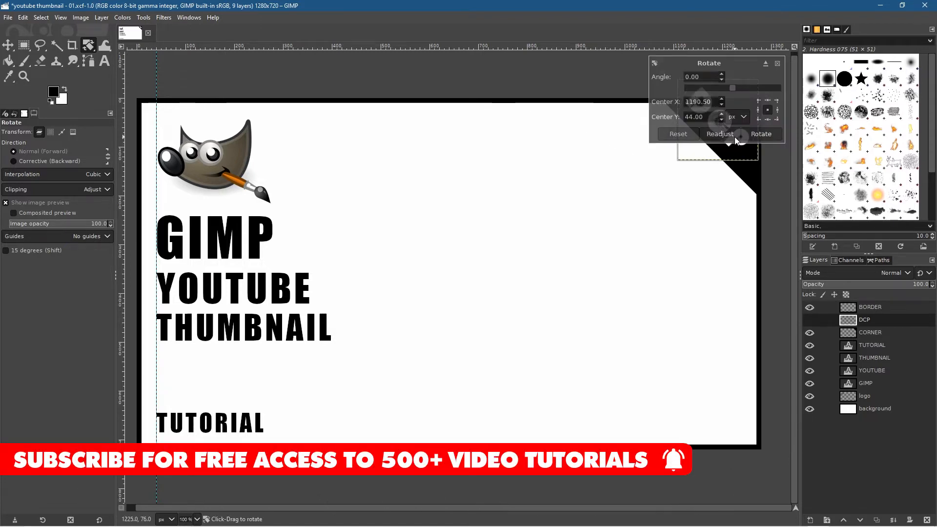
click(764, 136)
click(8, 46)
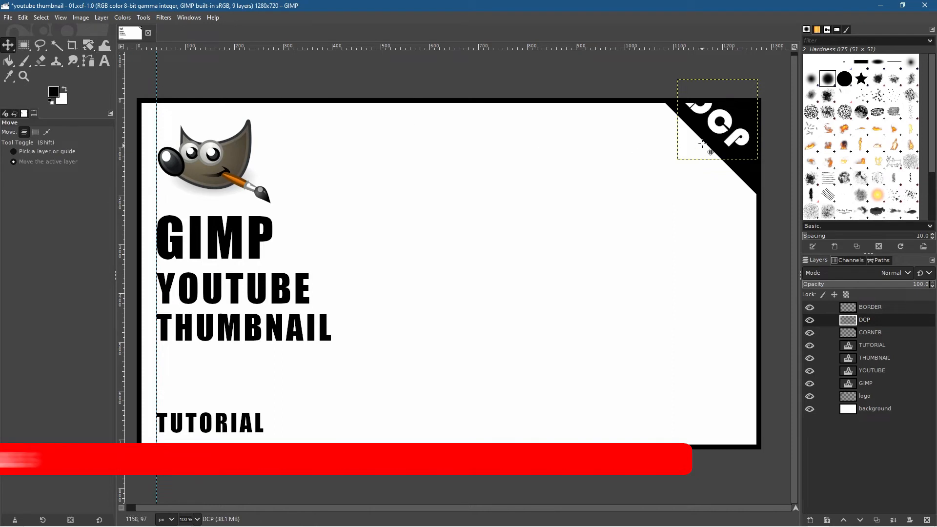
drag(719, 124, 724, 141)
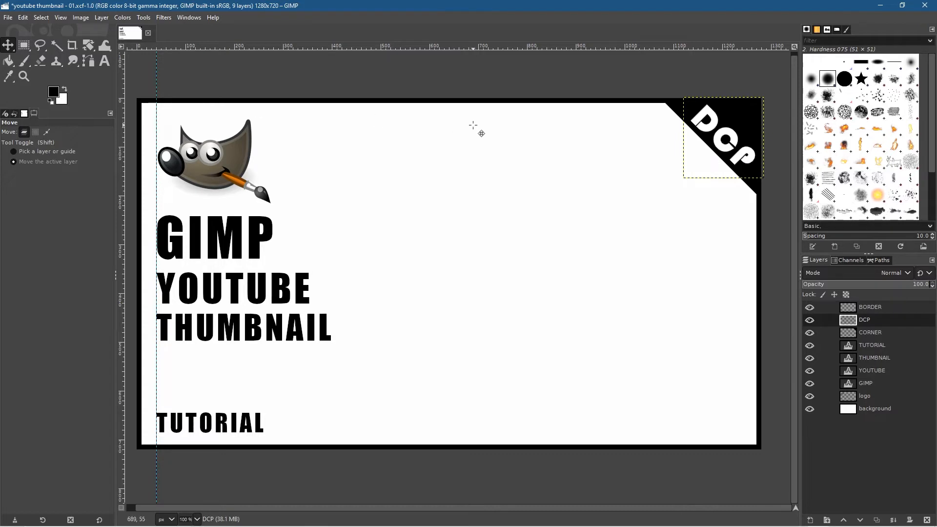
key(t)
click(706, 143)
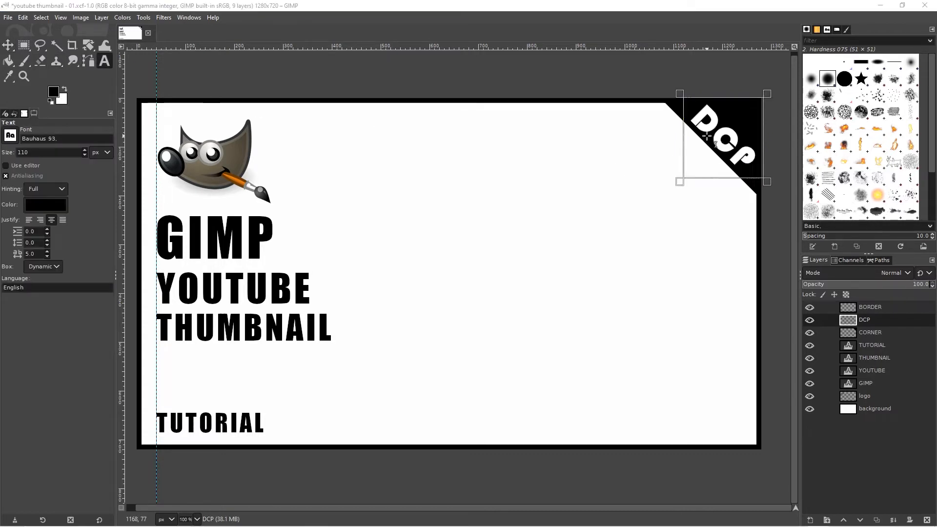
drag(725, 96, 427, 172)
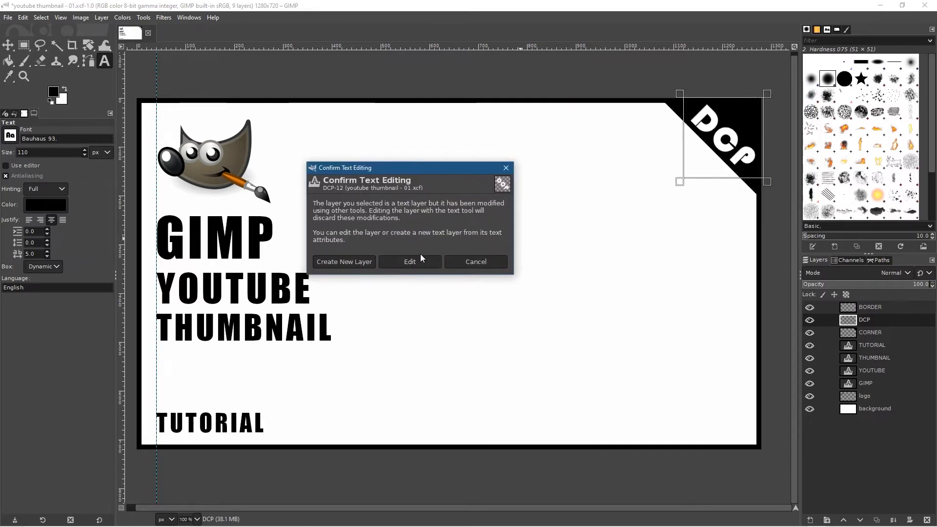
click(470, 260)
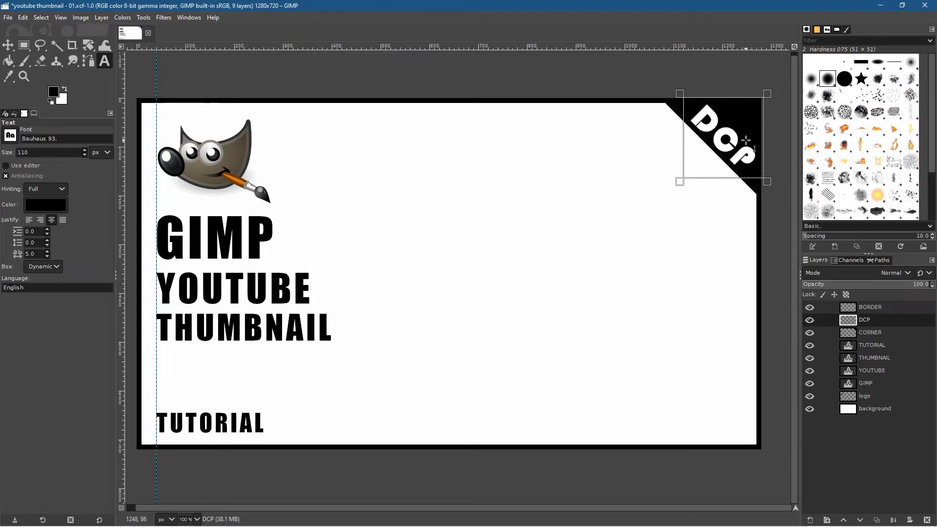
Step: Scale the rotated DCP text down proportionally about its centre to about 125 by 126 px
click(88, 47)
click(132, 78)
click(719, 133)
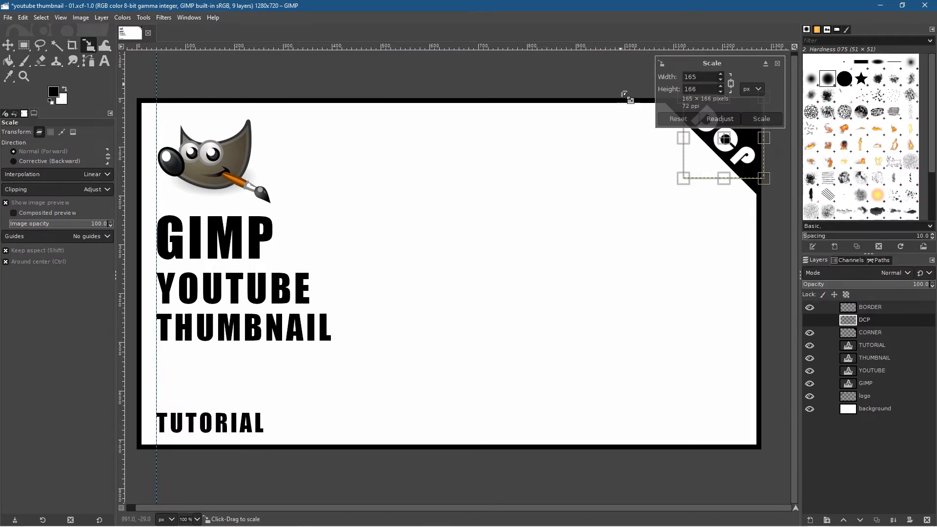
drag(760, 176, 735, 158)
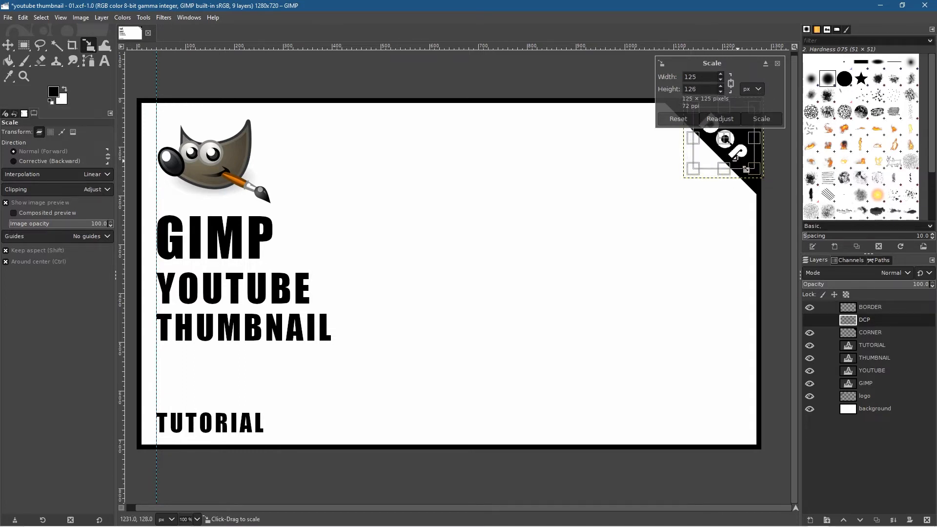
click(762, 119)
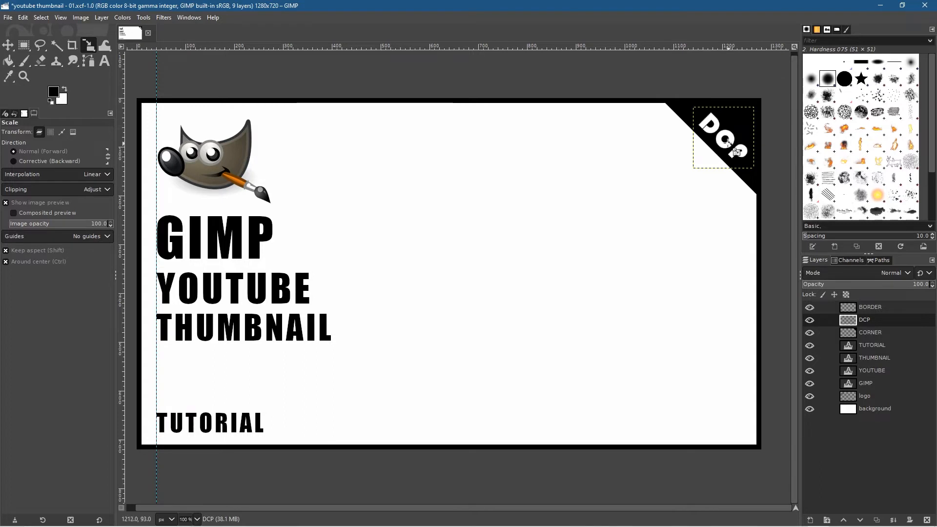
Step: Move the scaled DCP text slightly upward inside the black corner triangle and save the image
click(8, 45)
drag(722, 140, 723, 134)
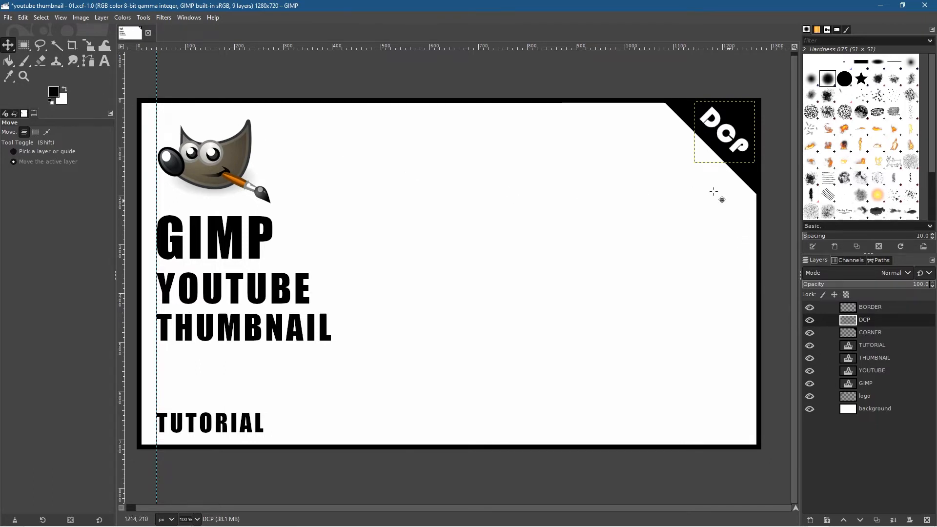
click(868, 411)
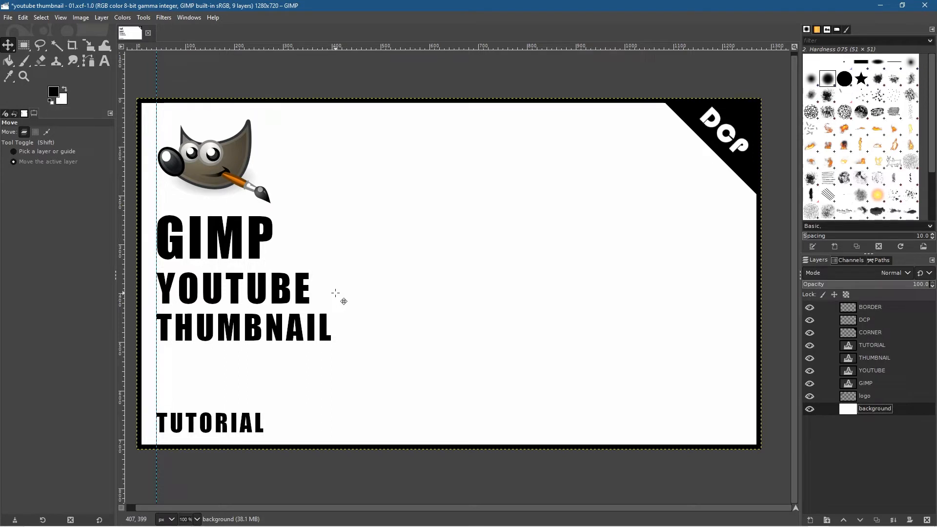
key(ctrl+s)
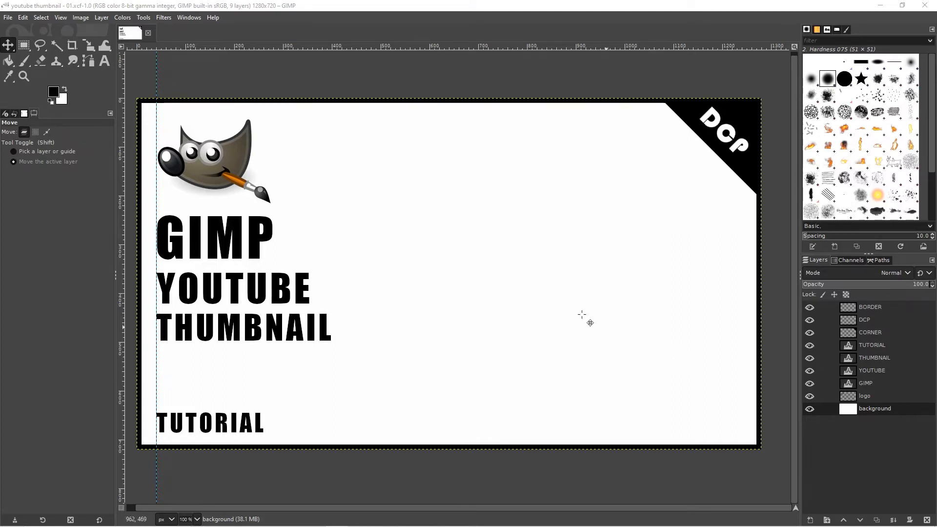
Step: Nudge the DCP text slightly to the right within the corner triangle and make the background layer active
click(8, 46)
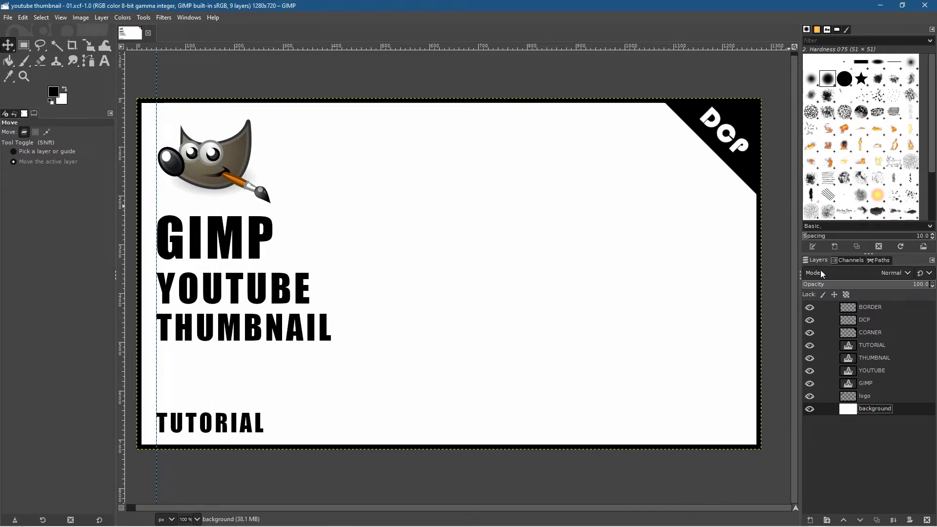
click(866, 321)
drag(728, 134, 732, 135)
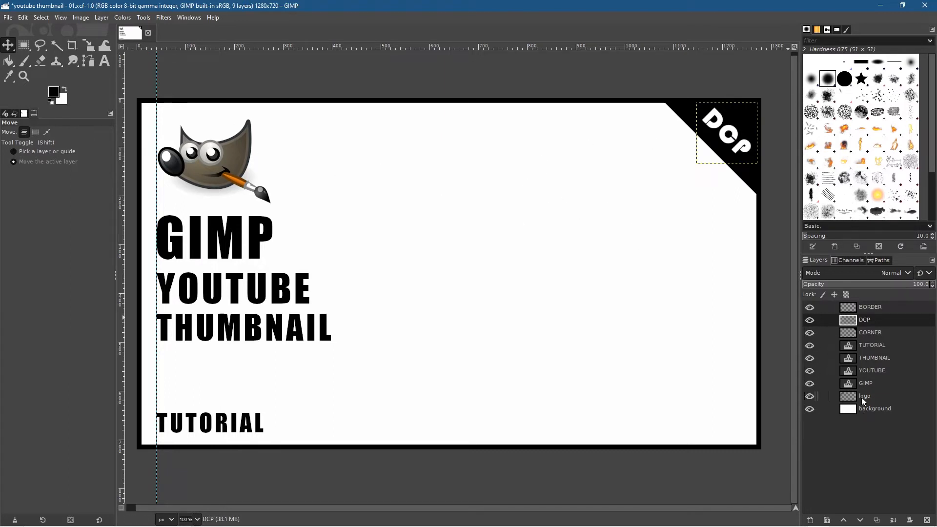
click(868, 408)
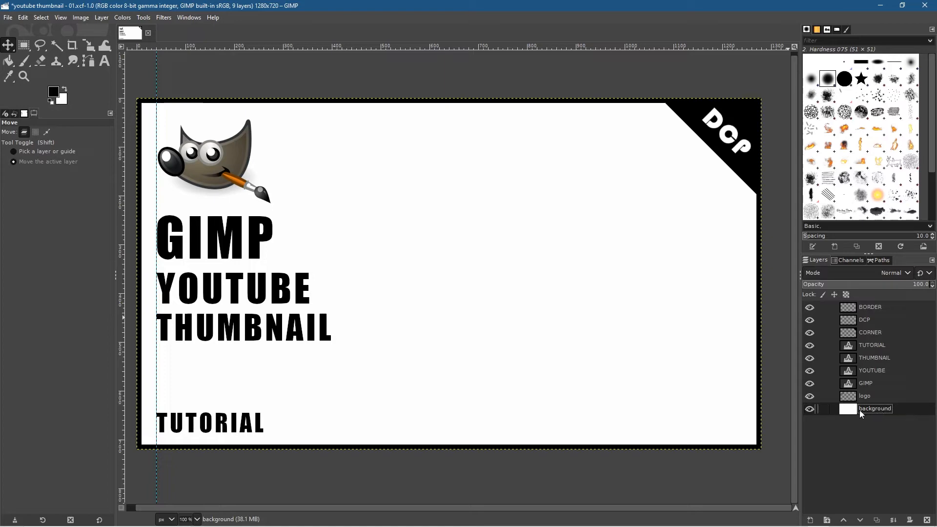
mouse_move(578, 525)
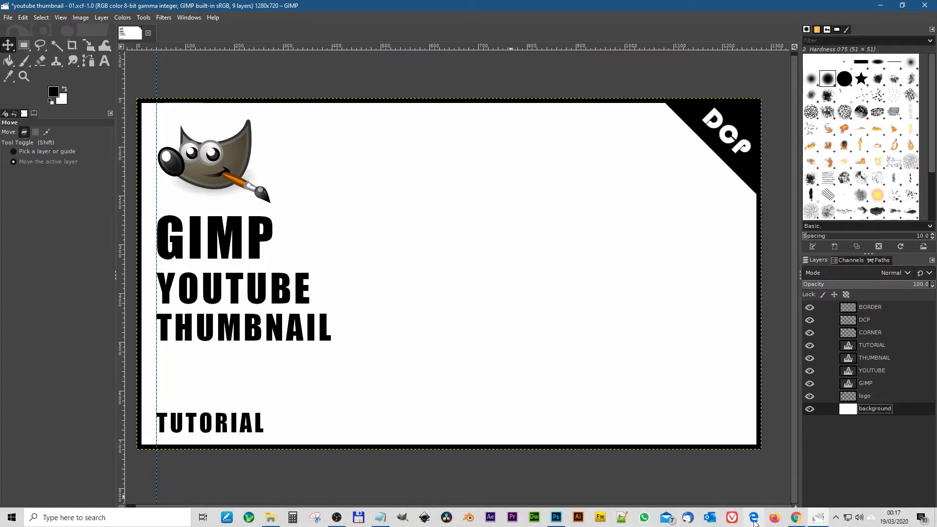
Step: Switch to Chrome, open the Unsplash page of the five-birds beach photo and download the photo
click(796, 518)
key(ctrl+v)
key(Return)
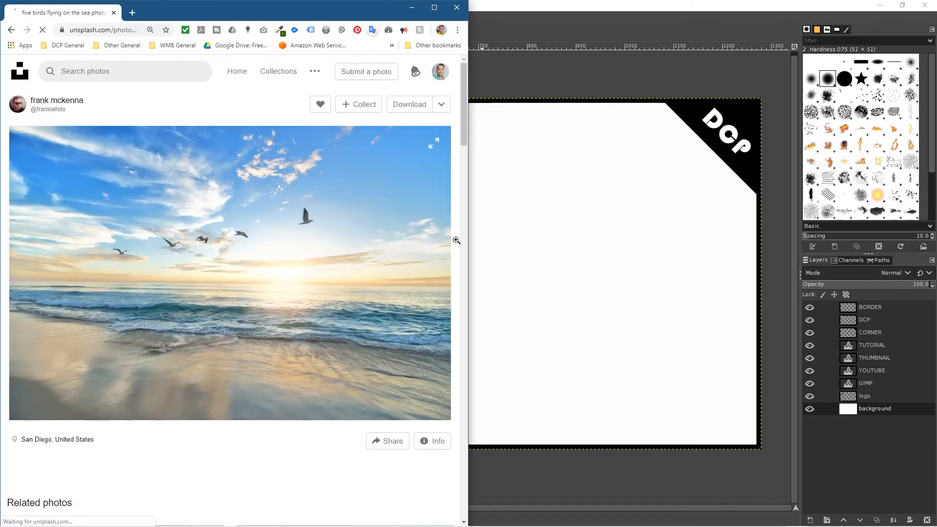
click(404, 108)
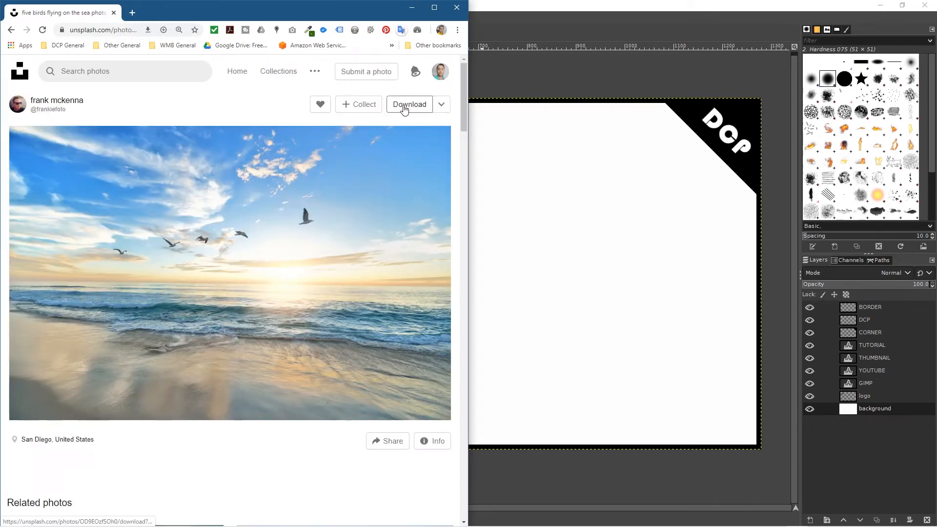
Step: Show the GIMP 2.10 YouTube Thumbnail Tutorial folder beside the browser and copy the downloaded beach photo into it
click(880, 5)
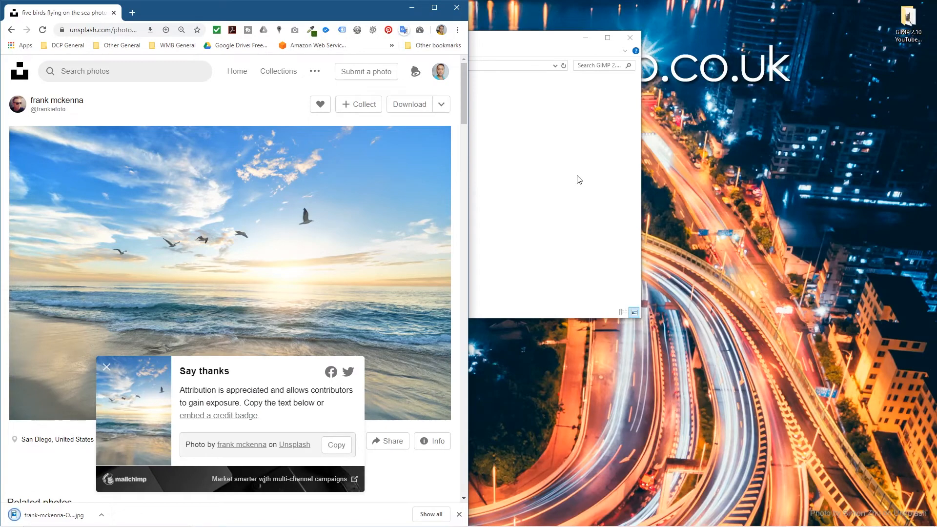
key(super+Right)
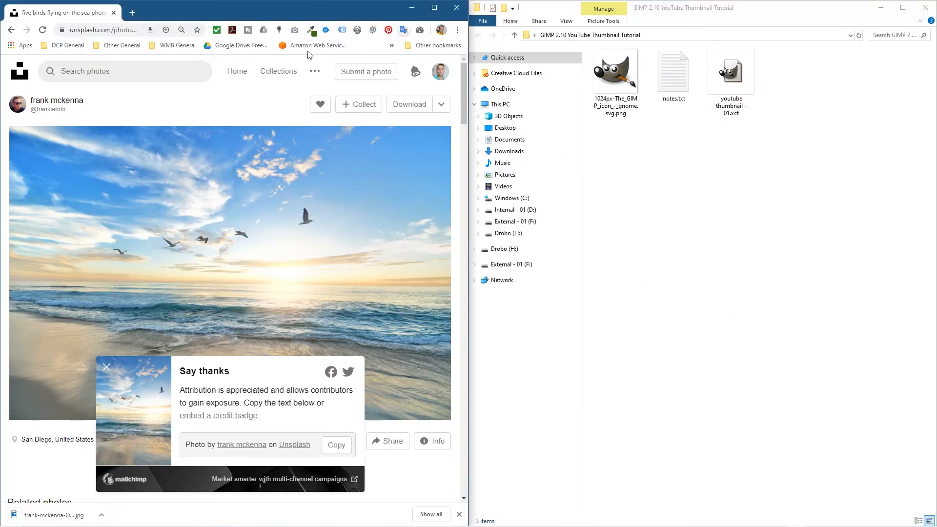
drag(98, 513, 657, 298)
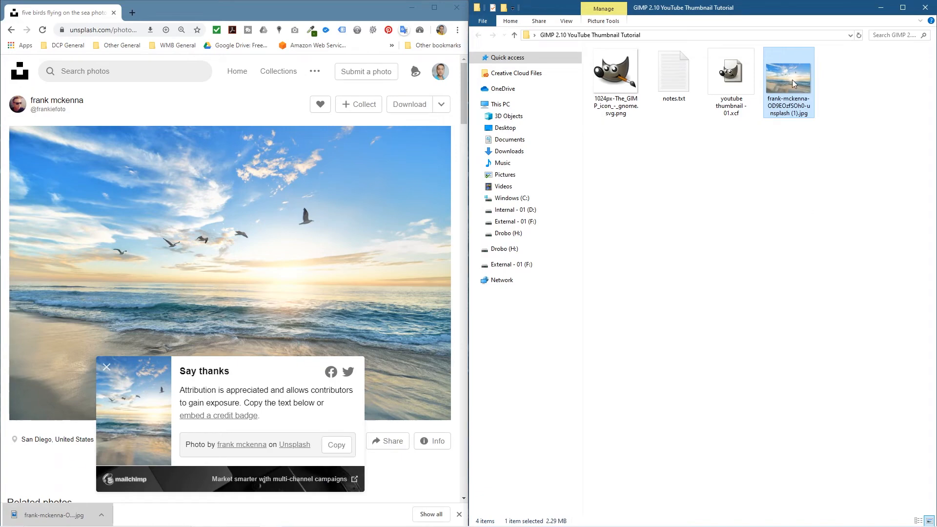
Step: Close the browser, return to GIMP and place the beach photo from the tutorial folder as a layer directly above the background layer
click(453, 7)
drag(675, 10, 404, 81)
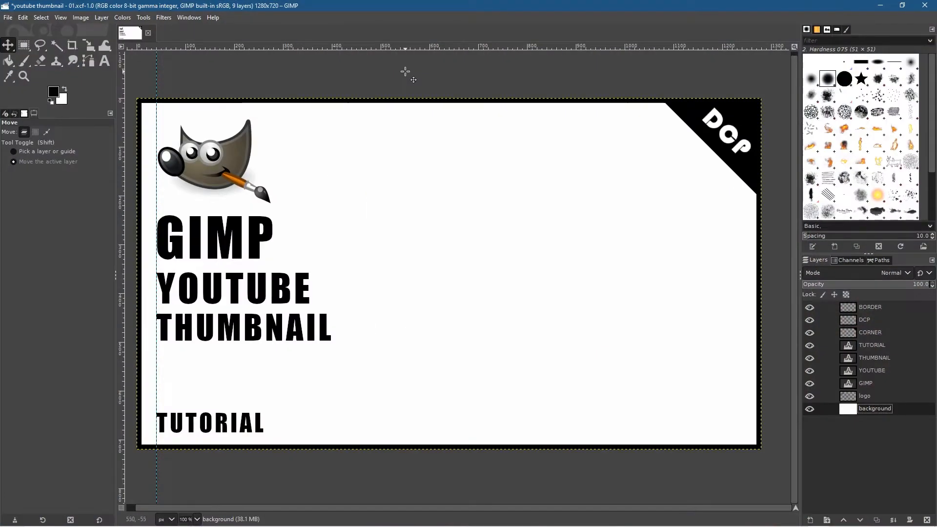
key(alt+Tab)
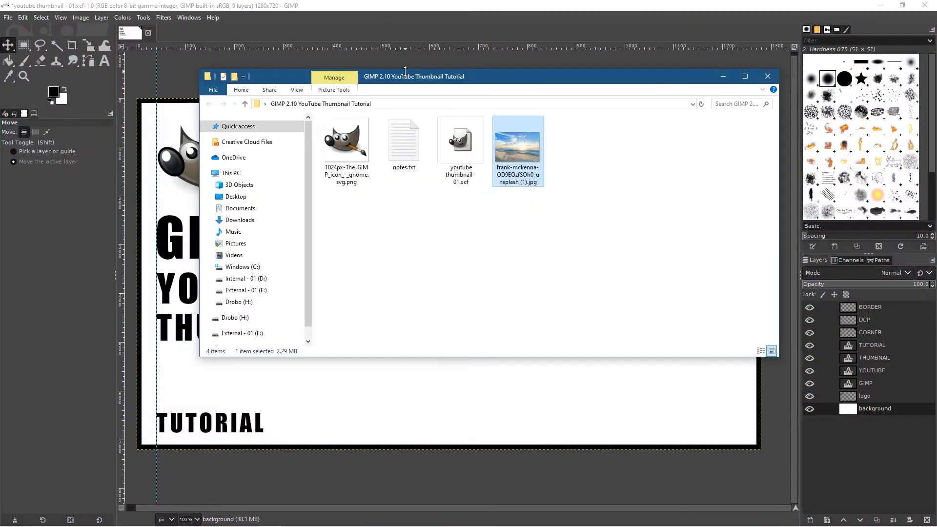
drag(516, 75, 426, 33)
drag(431, 103, 550, 381)
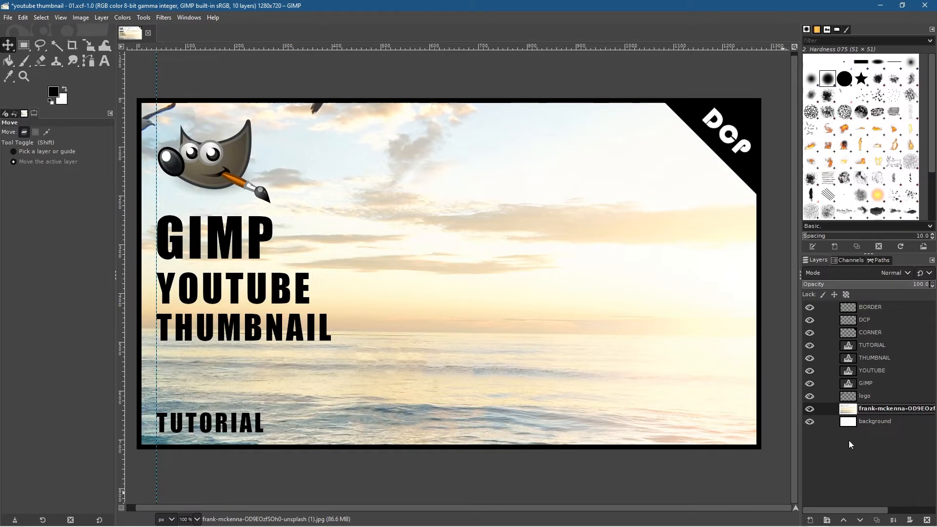
Step: Rename the imported photo layer as "background image" and toggle its visibility off and on to check it
double_click(880, 409)
text(background image)
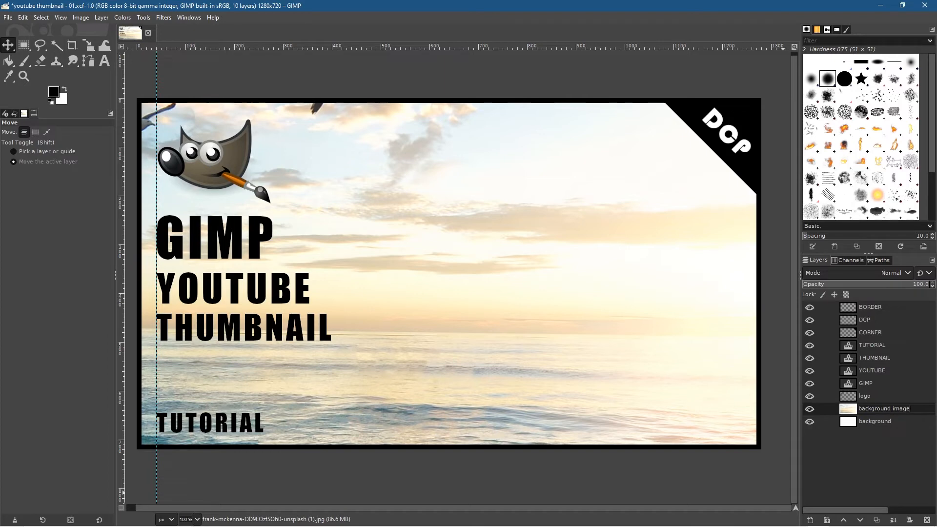
key(Return)
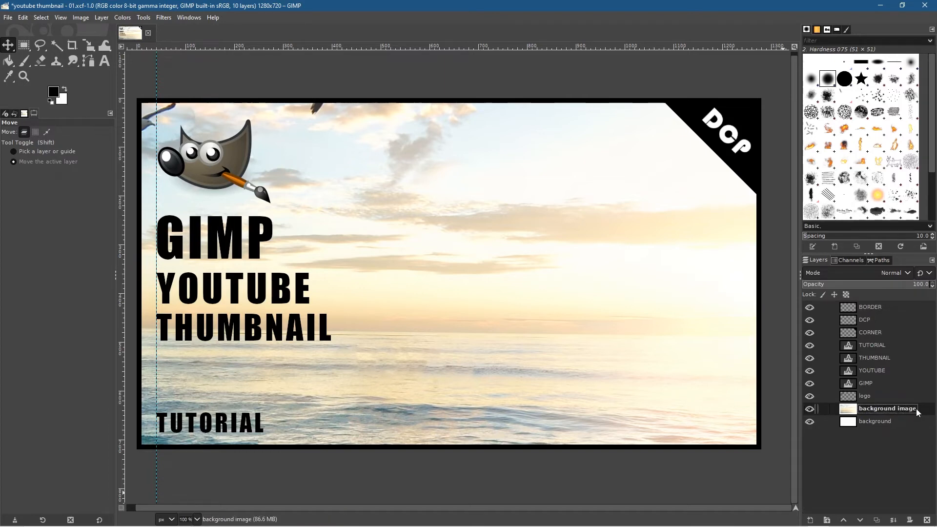
click(811, 408)
click(809, 405)
click(809, 405)
click(808, 405)
Step: Start the Scale tool on the whole background image layer and lower the layer's opacity to about 59 so the design shows through
ctrl+scroll(433, 276, down, 2)
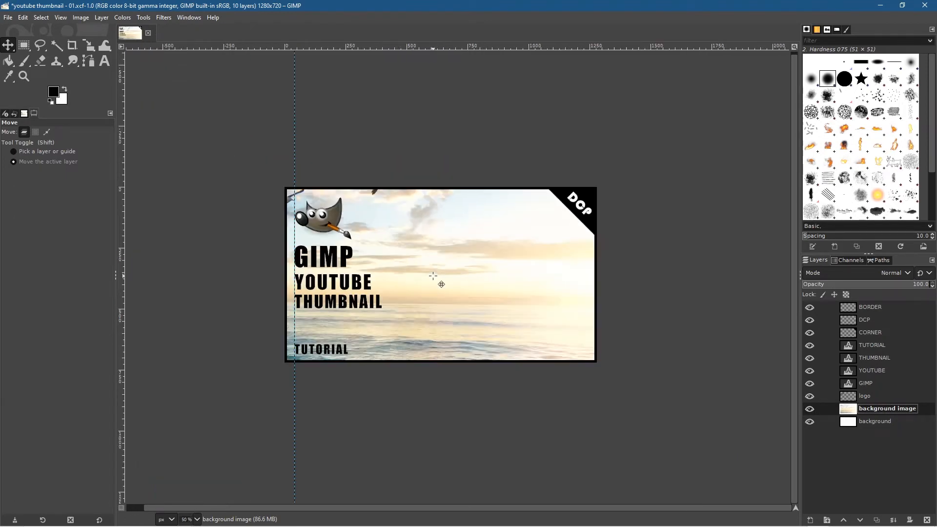
ctrl+scroll(433, 277, down, 2)
ctrl+scroll(433, 276, down, 1)
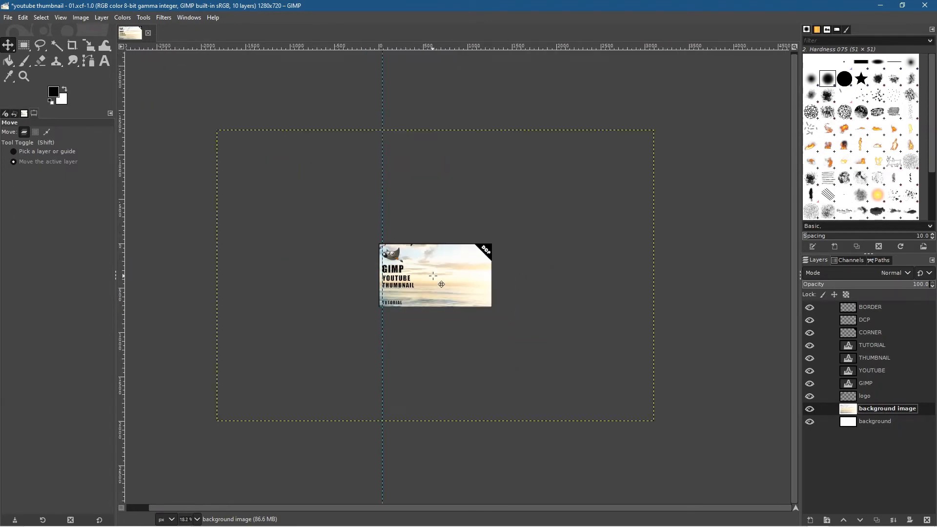
click(89, 45)
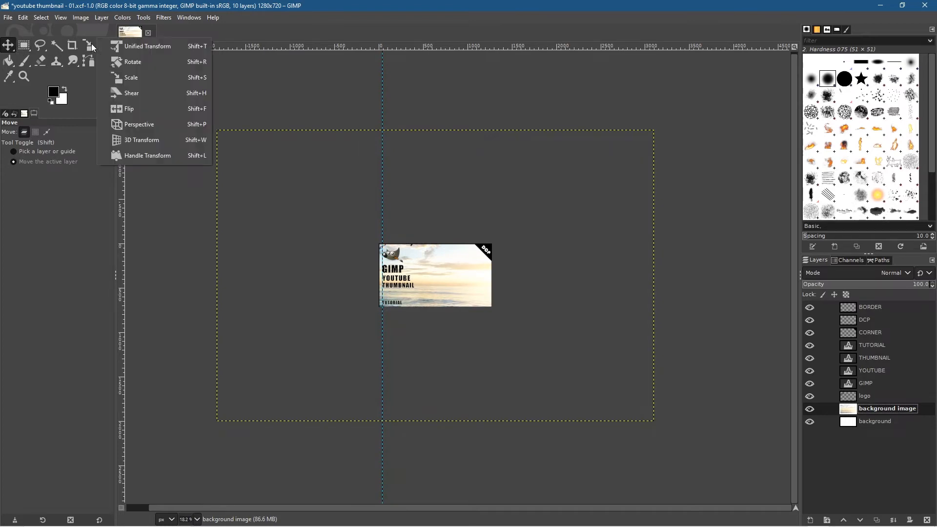
click(128, 78)
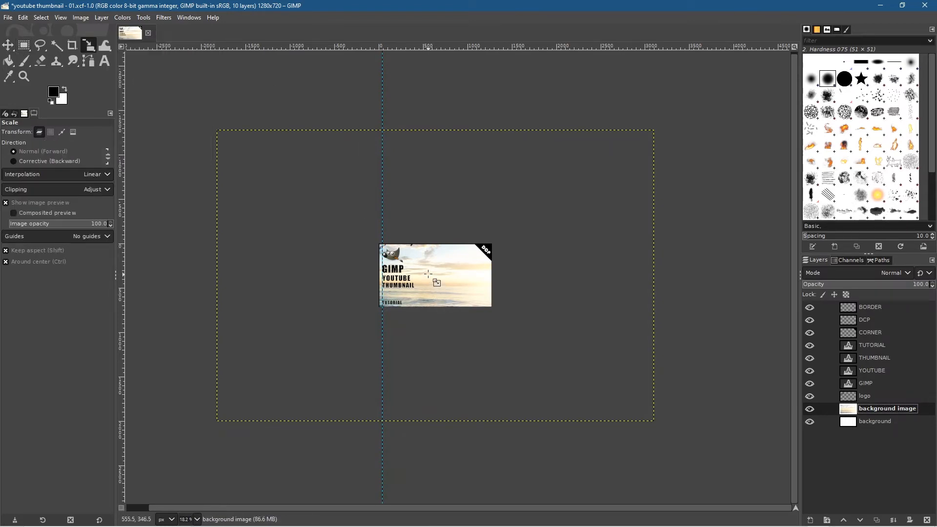
click(492, 221)
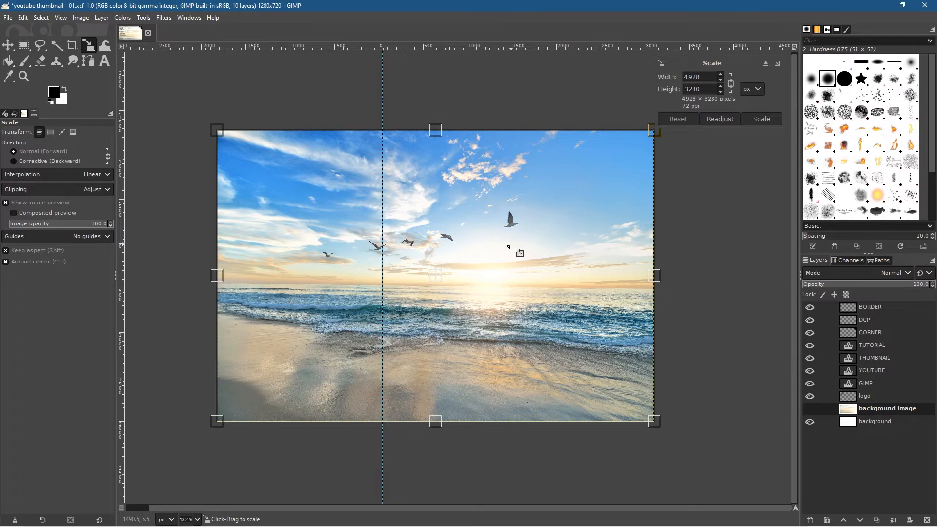
click(878, 286)
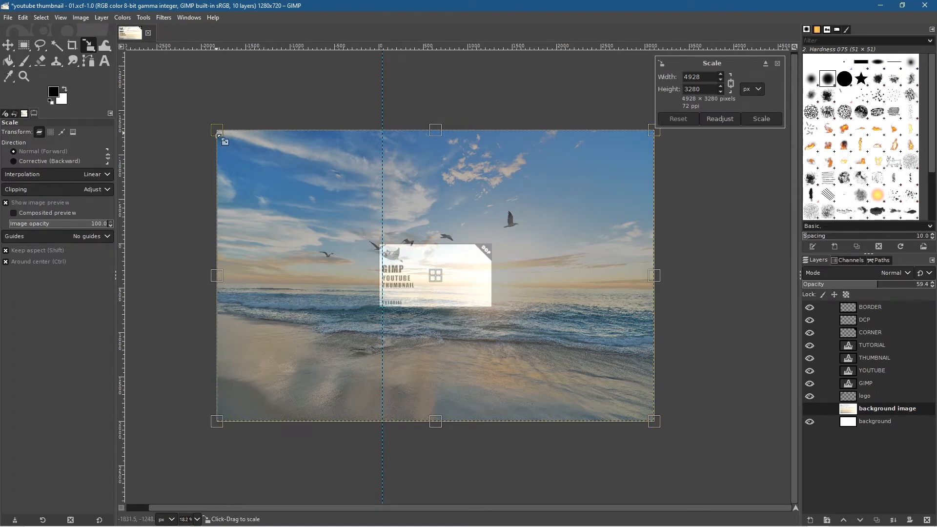
Step: Scale the background image down proportionally about its centre to 1290 by 859 px and restore its opacity to 100
drag(215, 130, 565, 247)
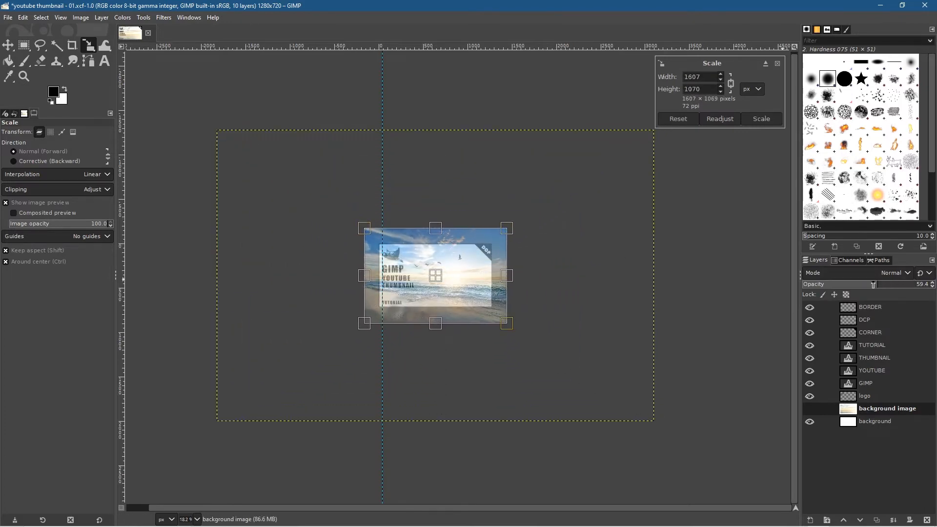
drag(870, 288, 869, 287)
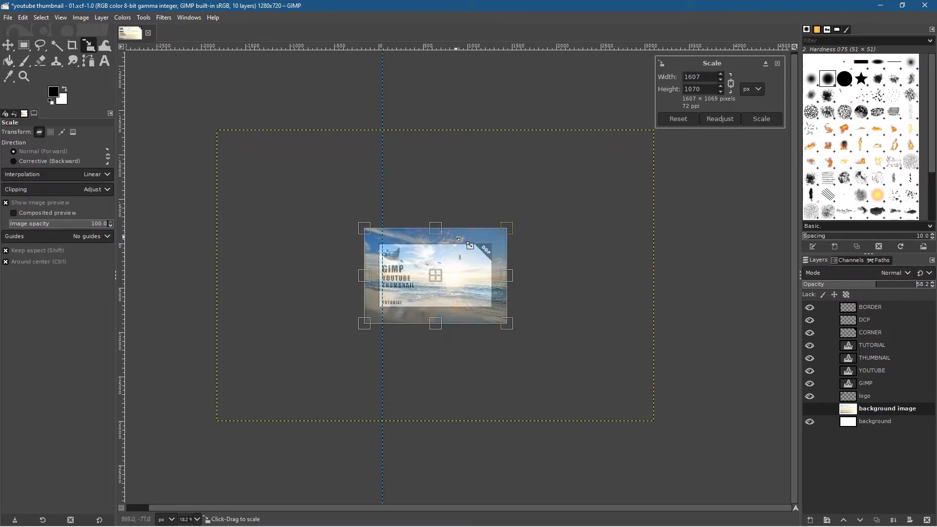
scroll(458, 268, up, 3)
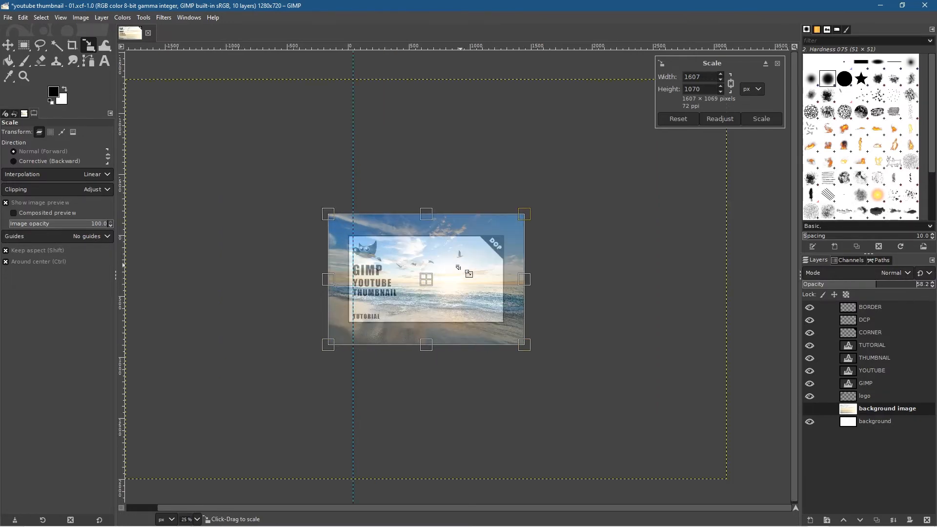
drag(246, 180, 282, 200)
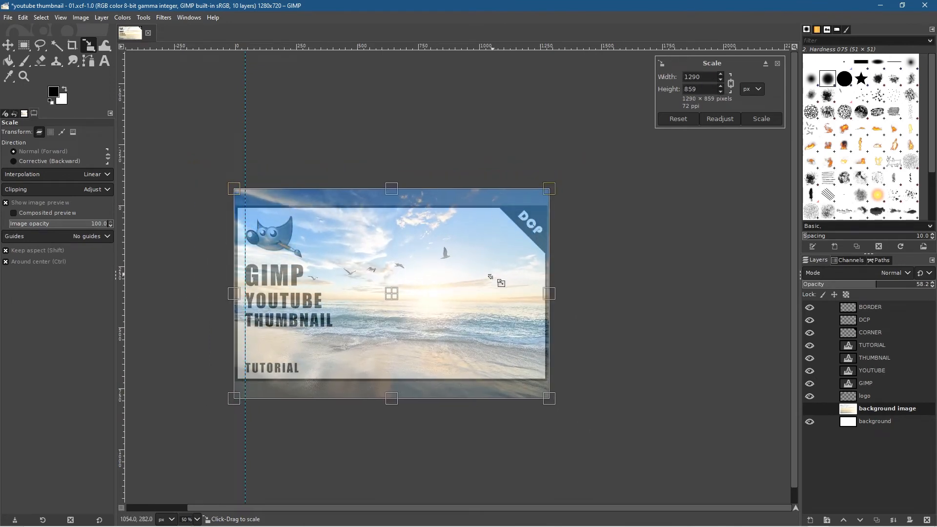
click(761, 119)
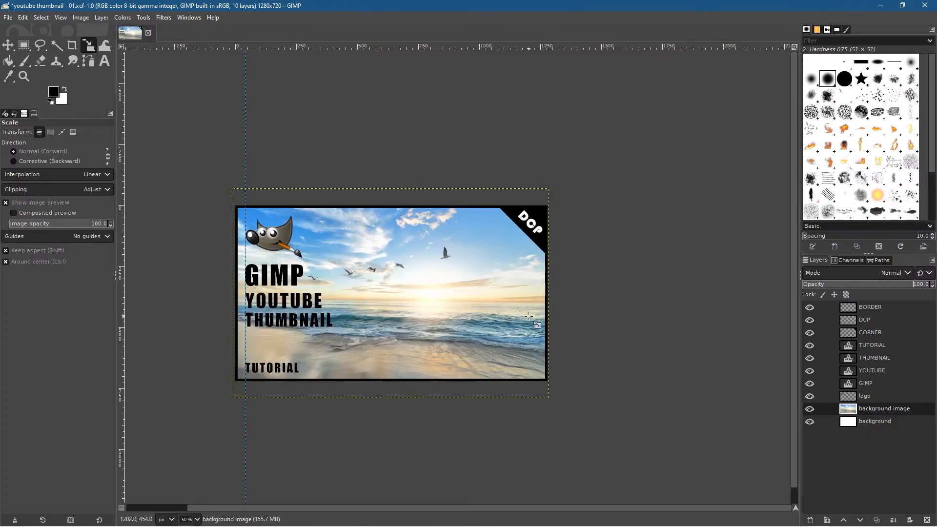
Step: Add a new 1280 by 720 px layer filled with transparency directly above the background image layer
drag(430, 303, 399, 301)
scroll(399, 301, up, 1)
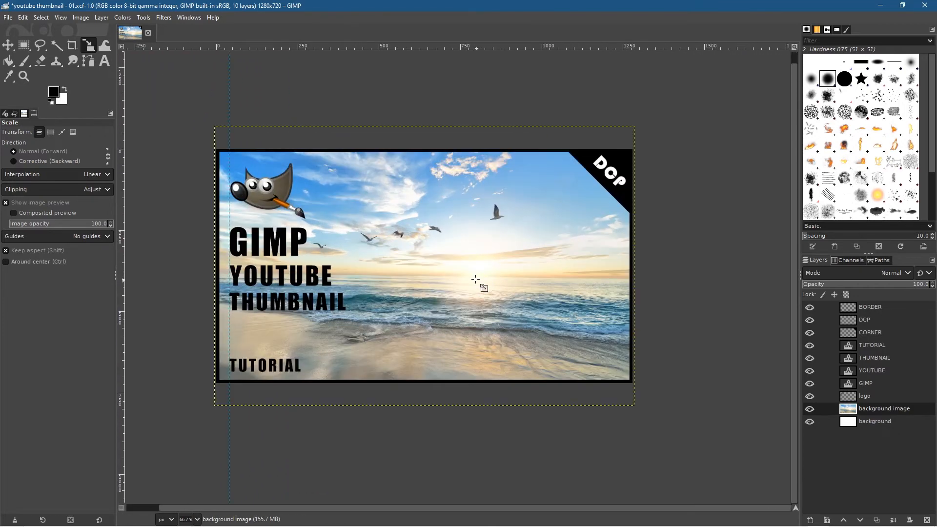
scroll(475, 279, up, 1)
drag(475, 279, 539, 293)
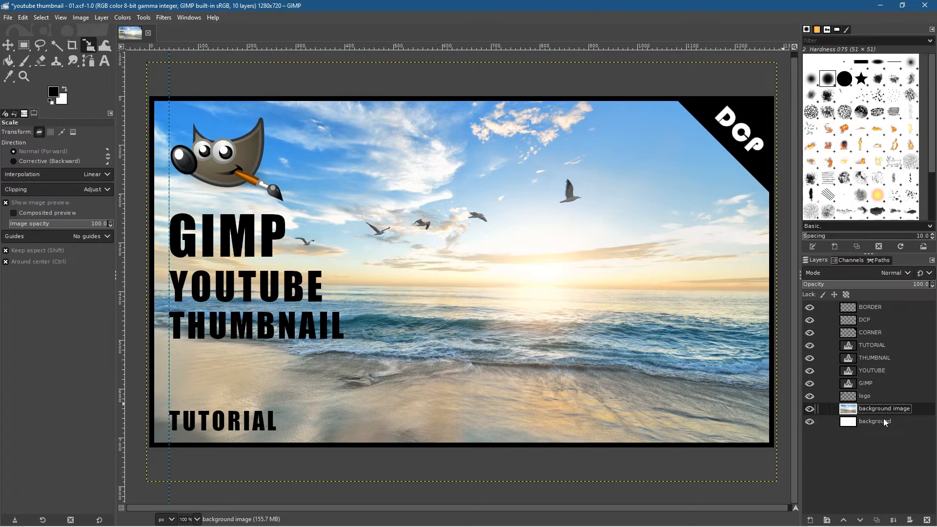
click(811, 520)
click(903, 511)
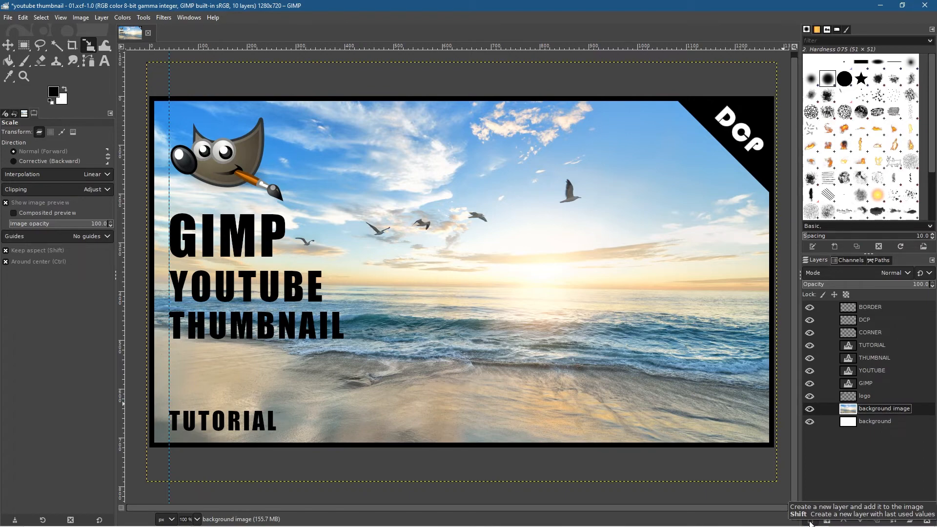
click(811, 523)
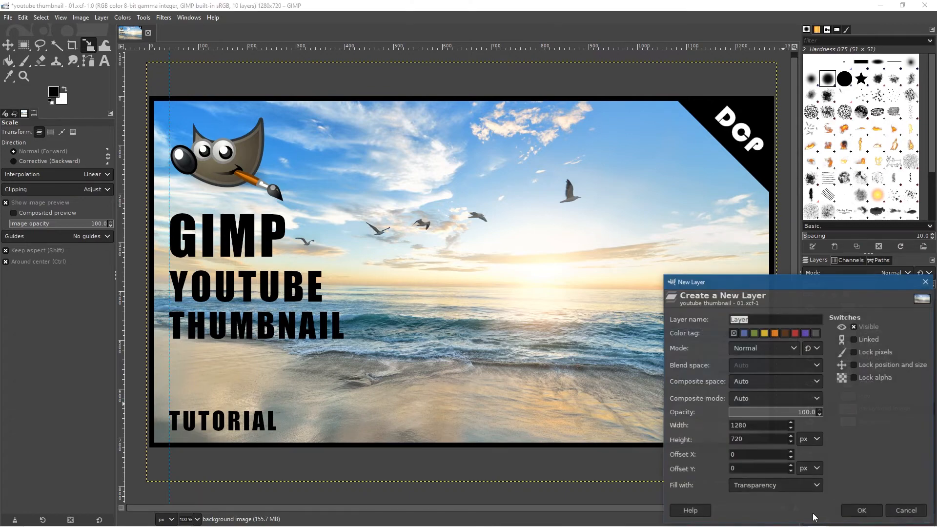
click(861, 511)
Step: Rename the new transparent layer as "fade" and save the image
click(863, 411)
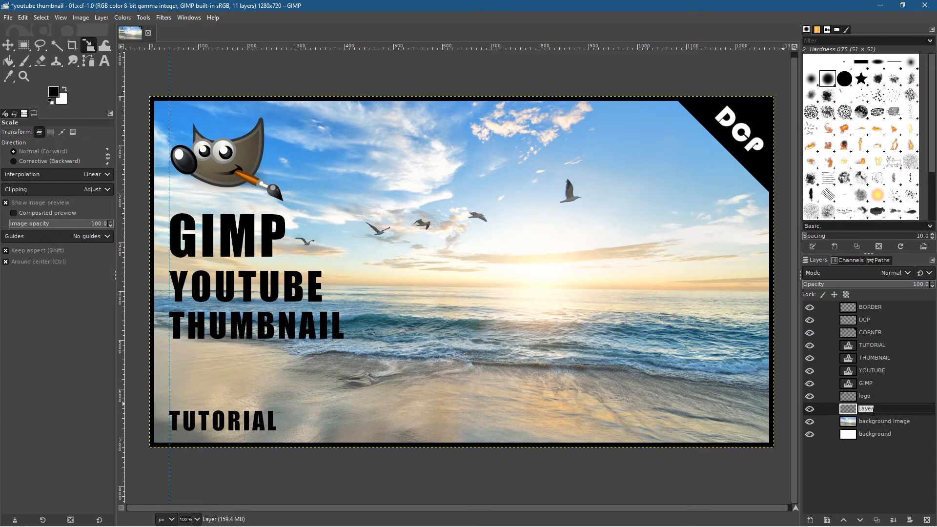
text(fade)
key(Return)
key(ctrl+s)
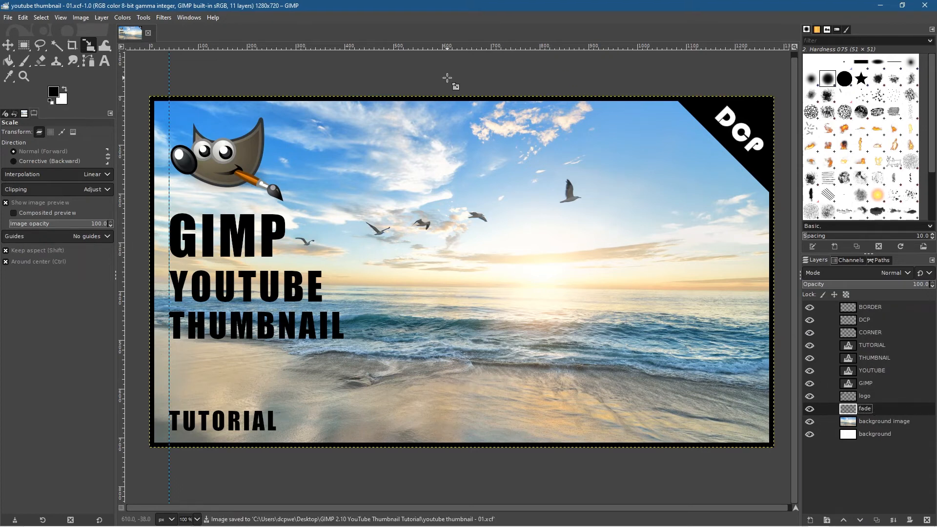
Step: Make white the foreground colour and draw a horizontal linear FG to Transparent gradient on the fade layer, from the left border to about X 572 px
click(65, 89)
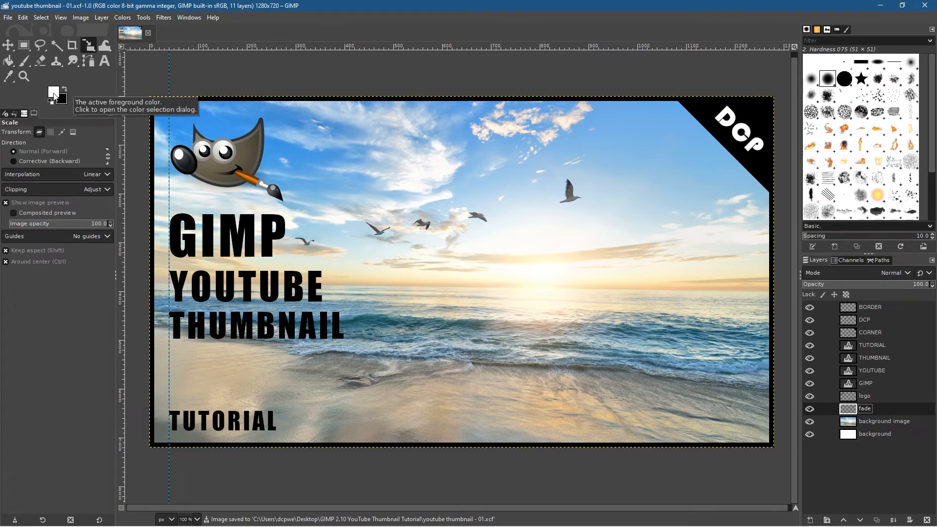
click(8, 62)
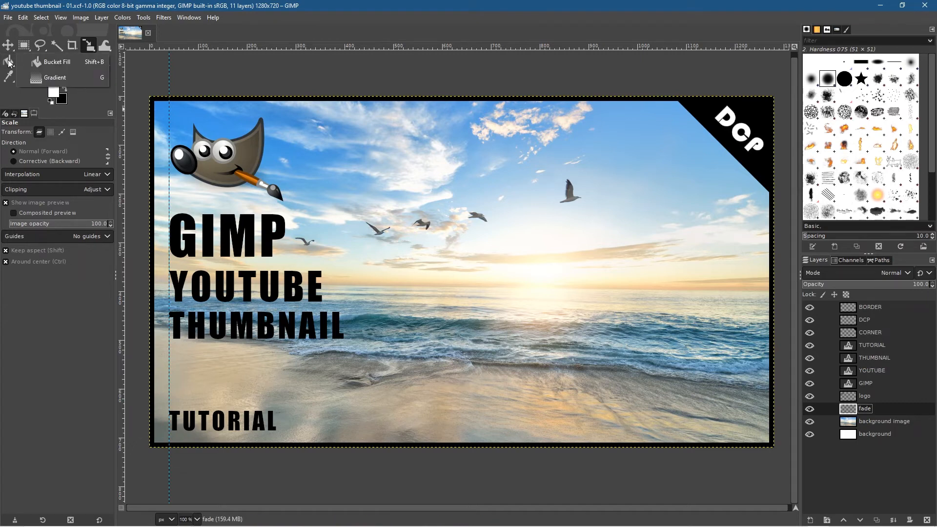
click(51, 78)
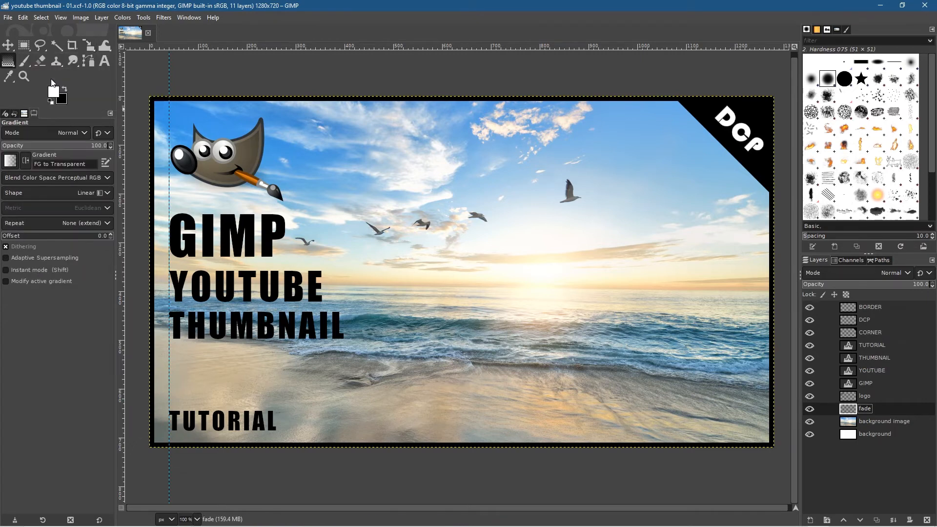
click(10, 163)
scroll(38, 233, down, 12)
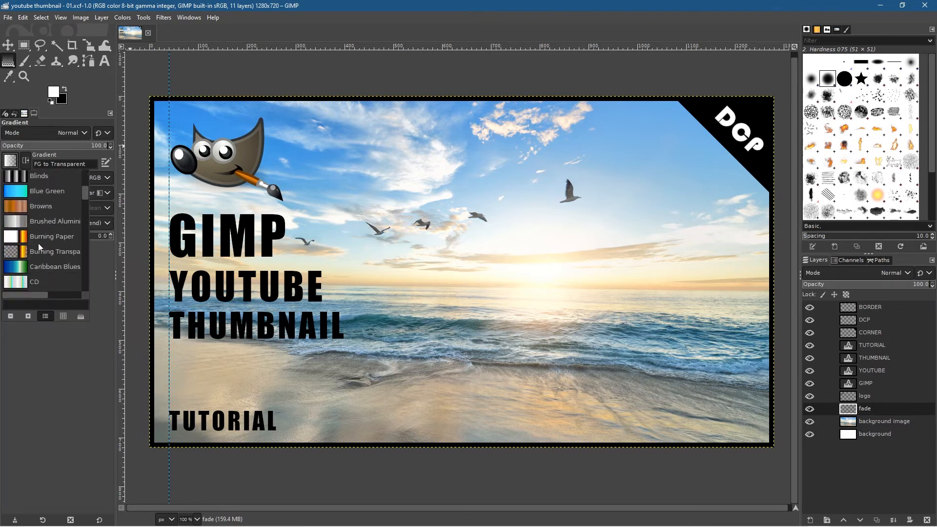
scroll(39, 229, up, 10)
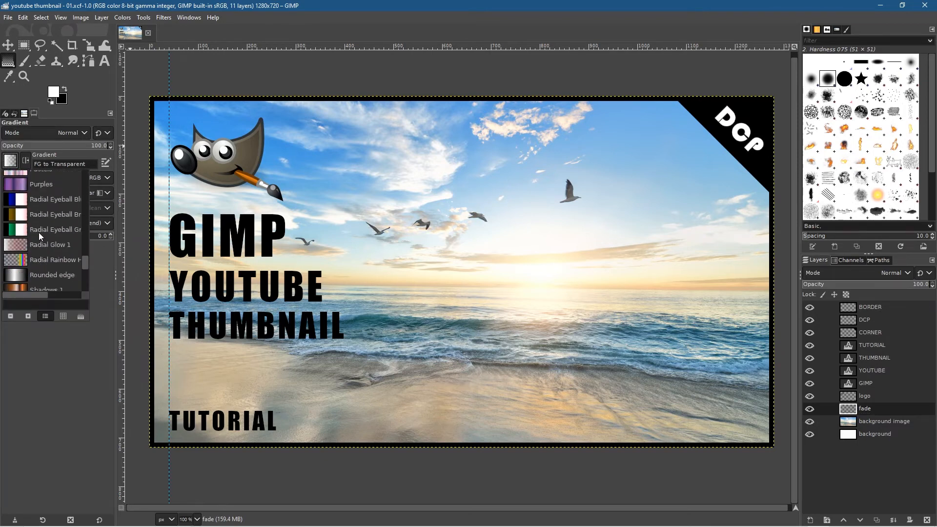
scroll(41, 225, up, 5)
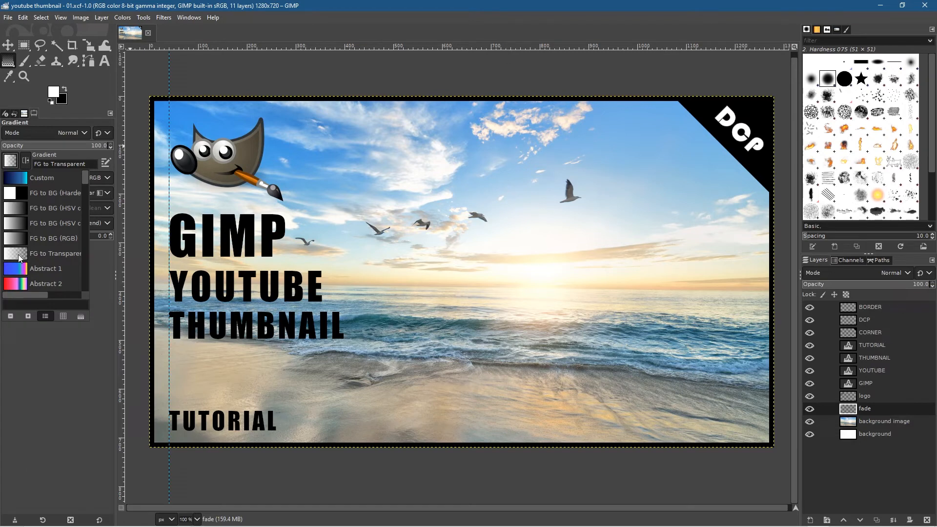
click(9, 159)
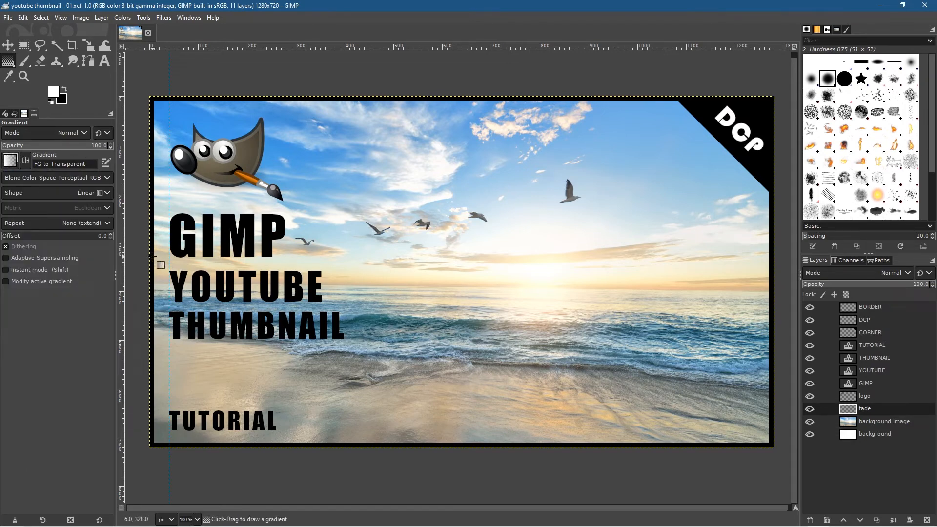
drag(152, 256, 428, 256)
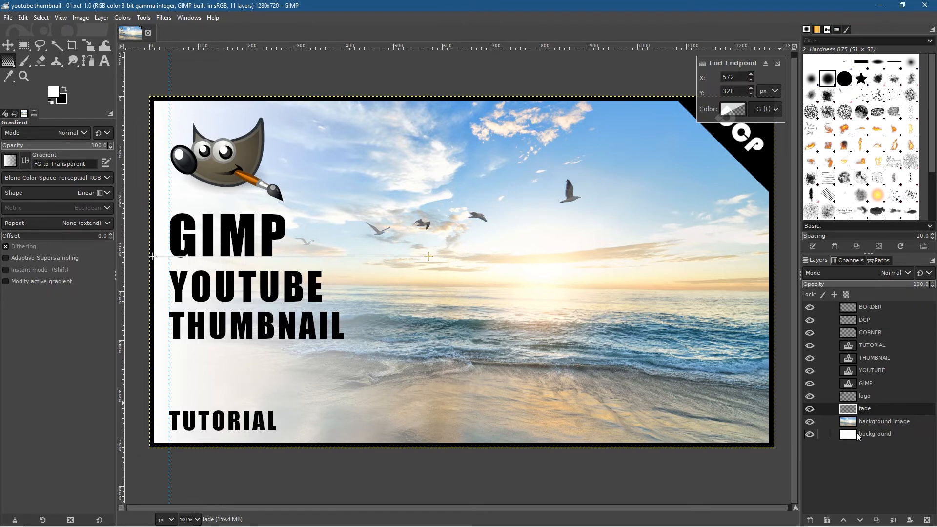
Step: Apply the fade gradient by switching to the Move tool, save the image, and make the background image layer active
click(858, 436)
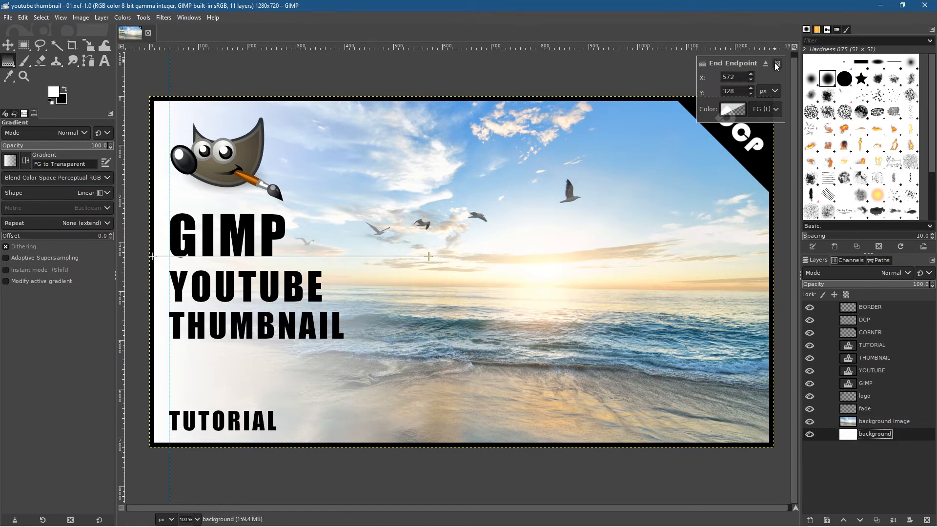
click(8, 45)
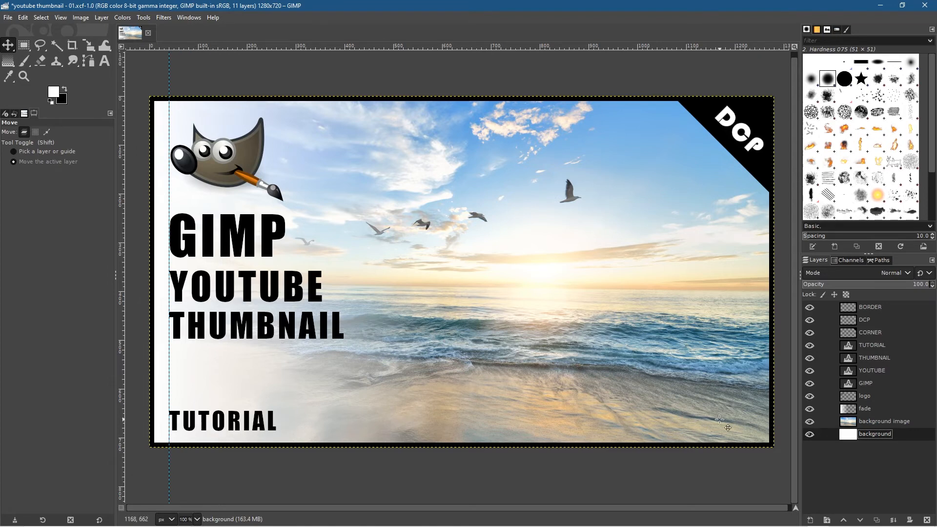
key(ctrl+s)
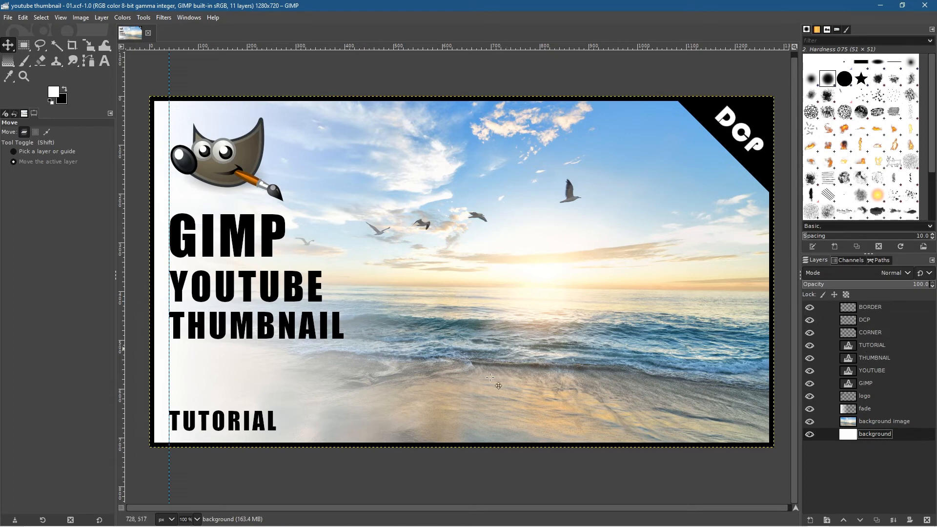
click(882, 423)
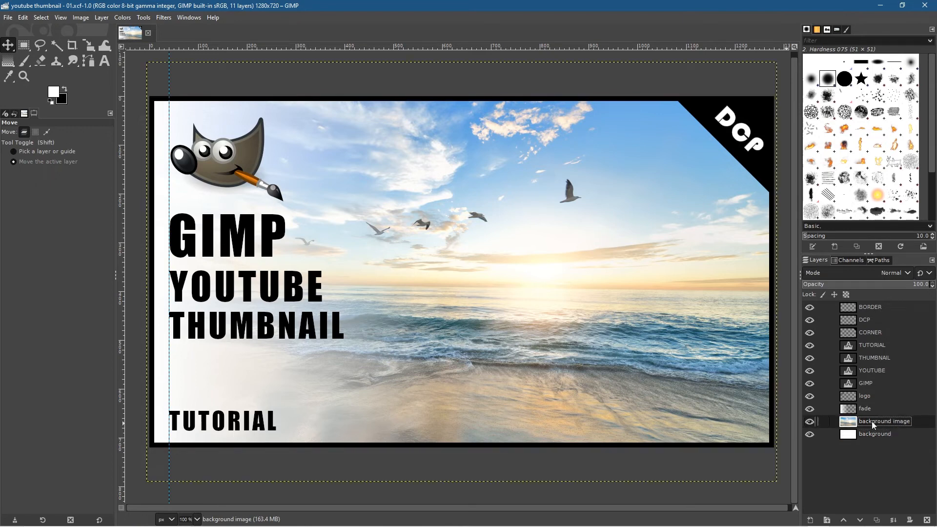
Step: Switch to the web browser, close the empty new tab, and open the Unsplash home page
click(880, 5)
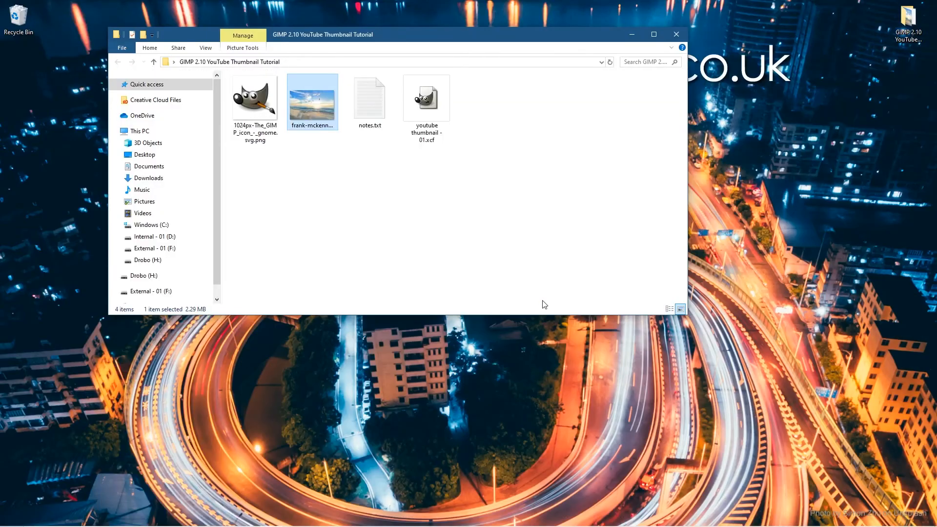
key(super)
click(796, 518)
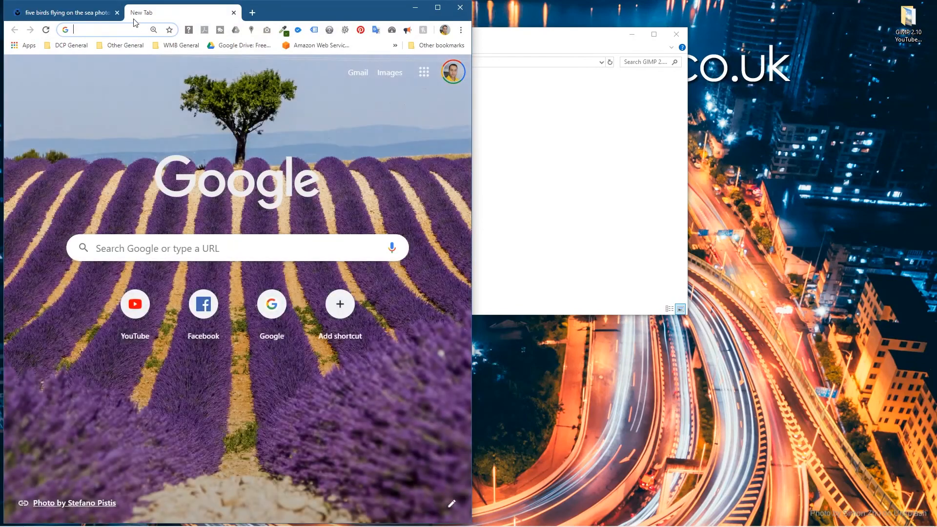
click(233, 12)
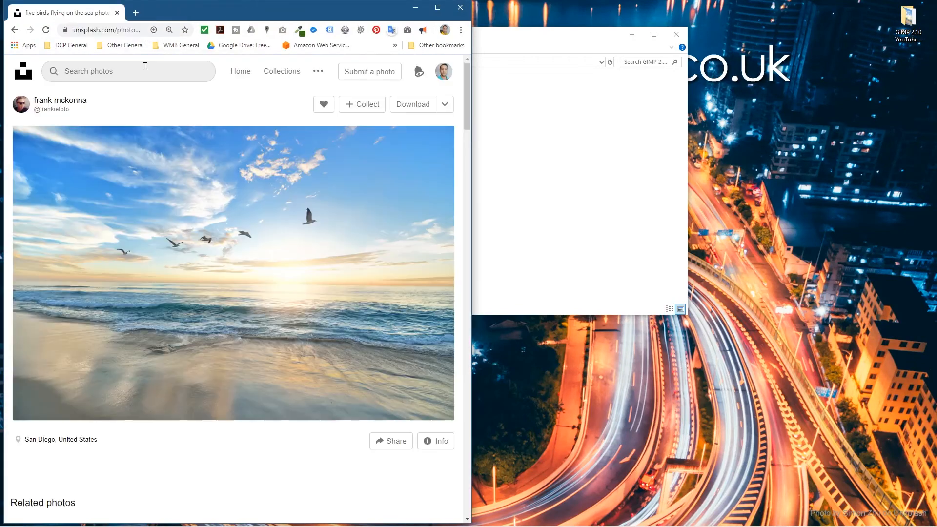
click(32, 74)
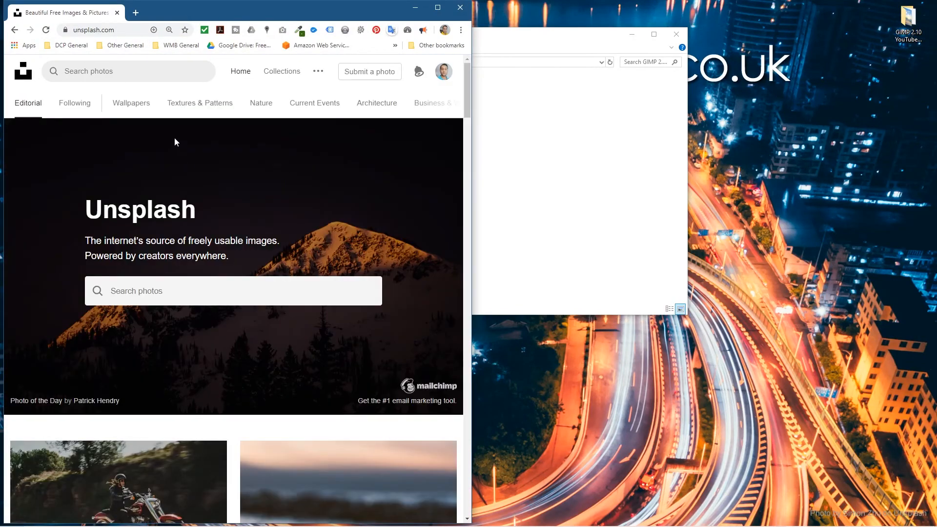
Step: Look through the photos in the Unsplash Wallpapers category for a possible background image
click(127, 110)
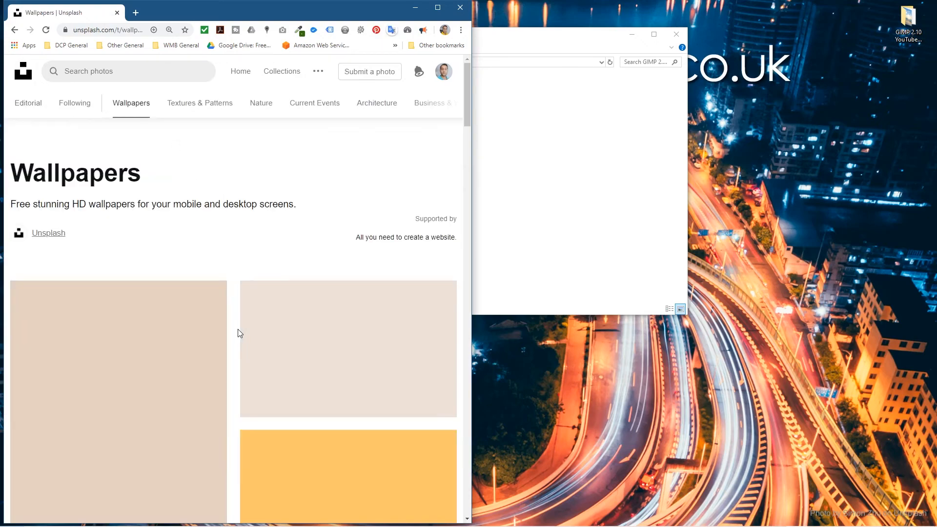
scroll(243, 327, down, 5)
scroll(242, 327, down, 4)
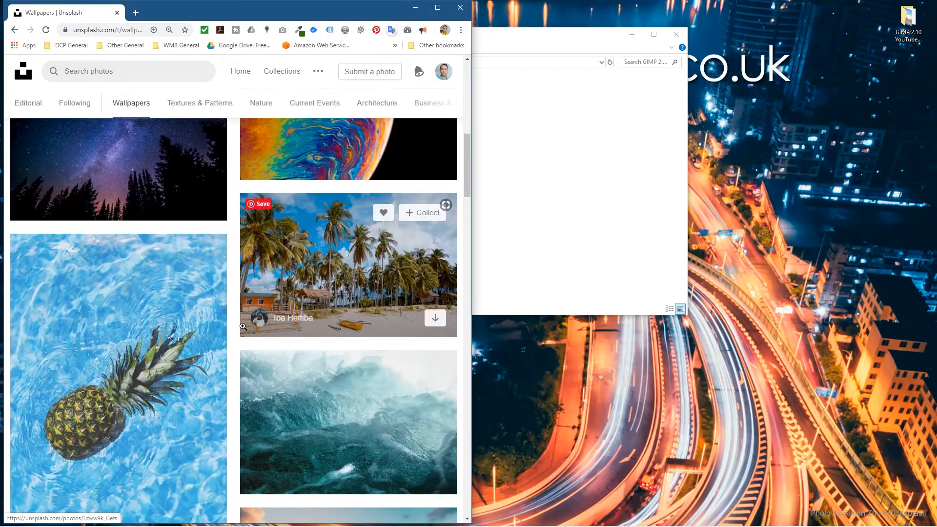
scroll(243, 327, down, 8)
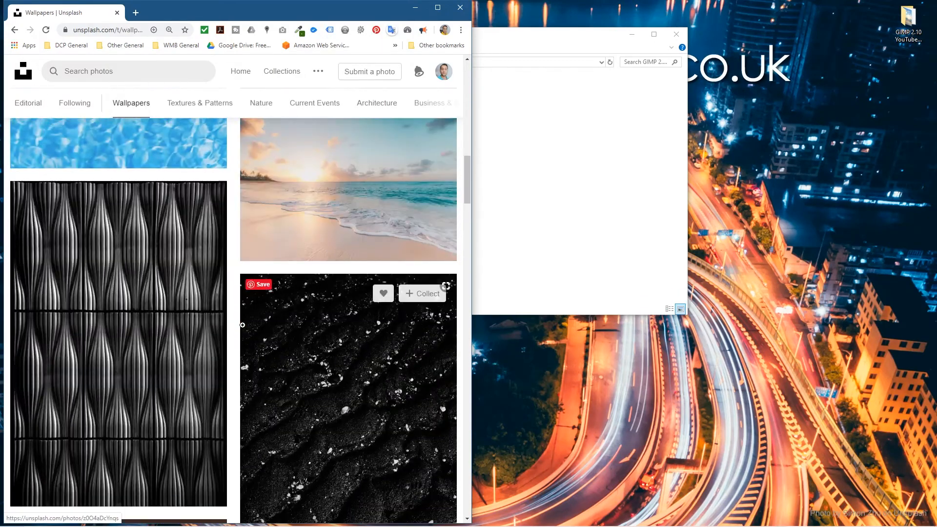
scroll(235, 323, down, 12)
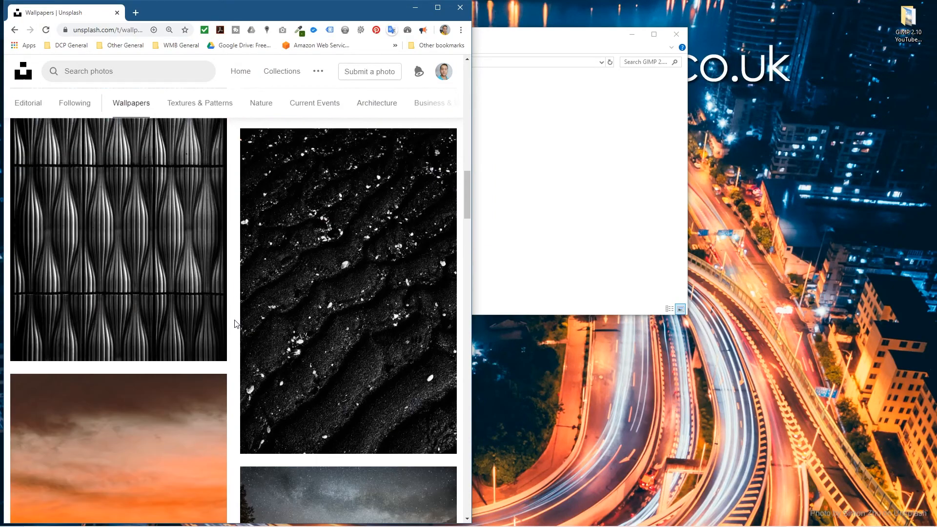
scroll(234, 324, down, 7)
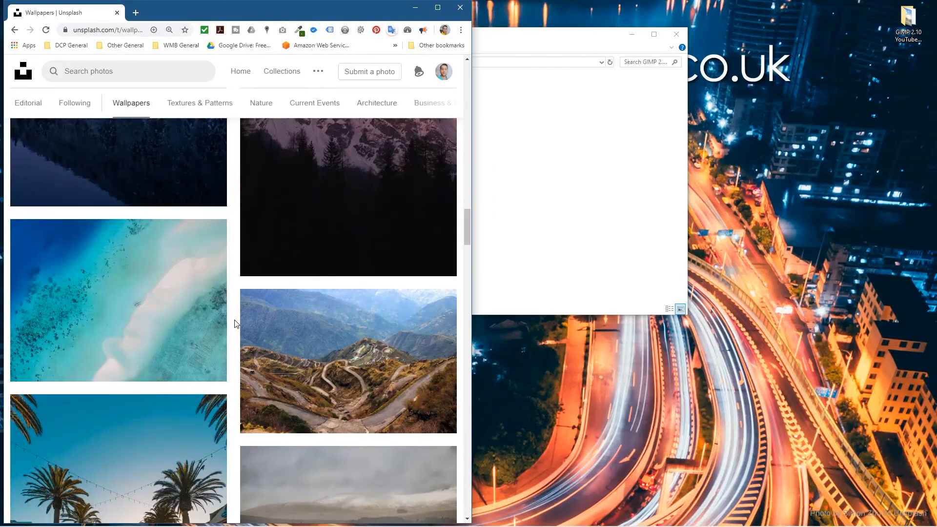
scroll(235, 324, down, 5)
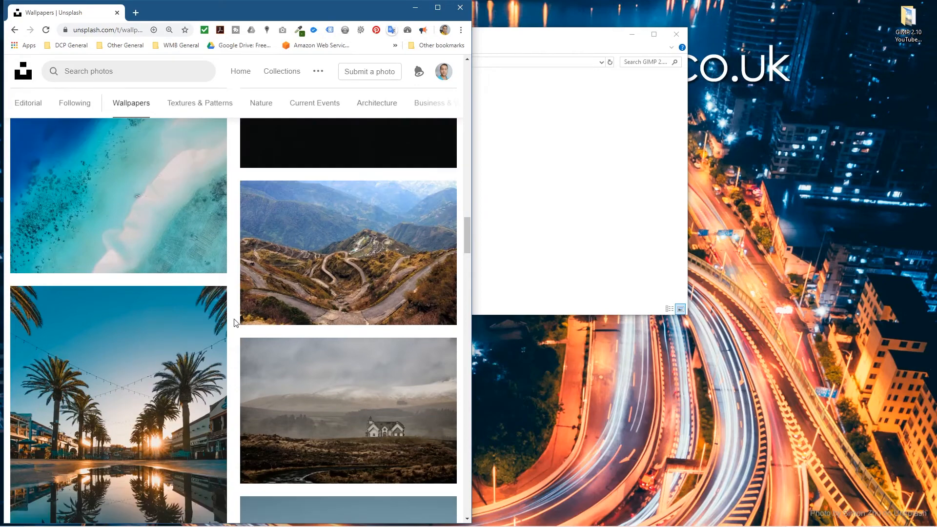
scroll(235, 324, down, 4)
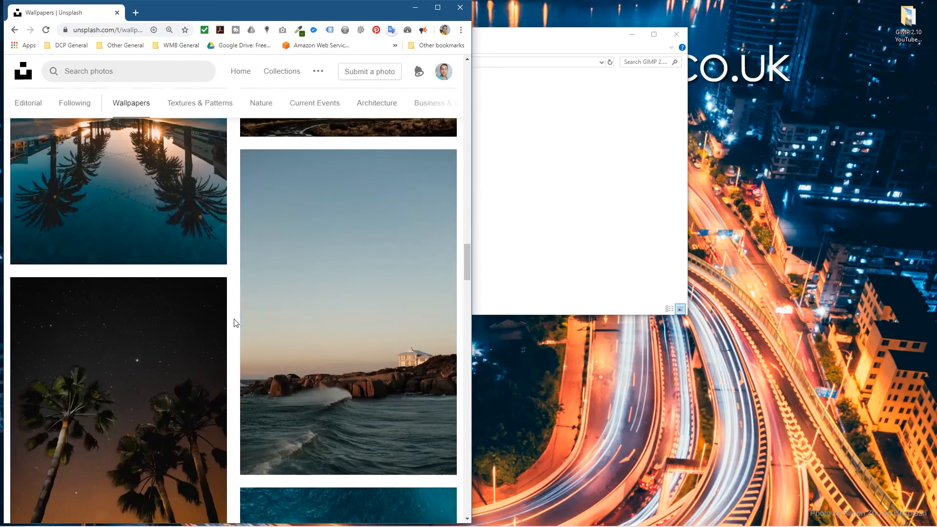
scroll(235, 324, down, 9)
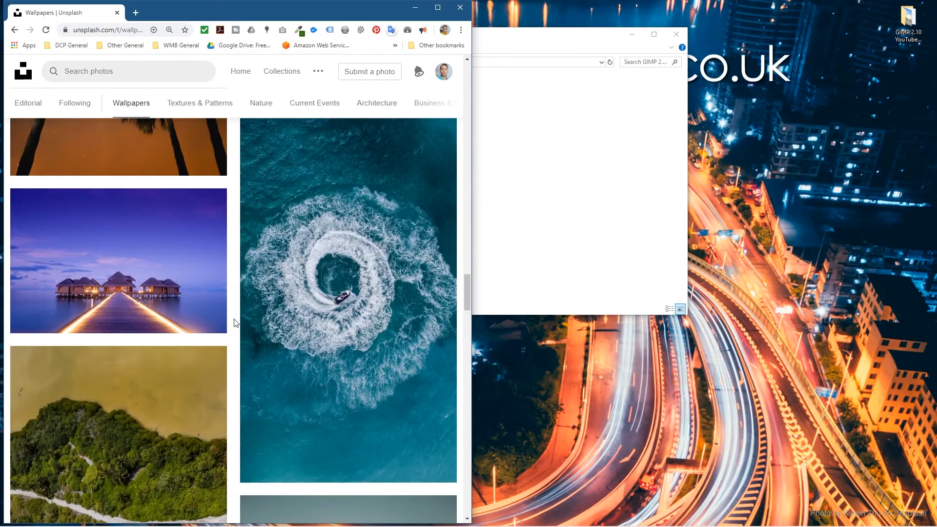
scroll(234, 324, down, 15)
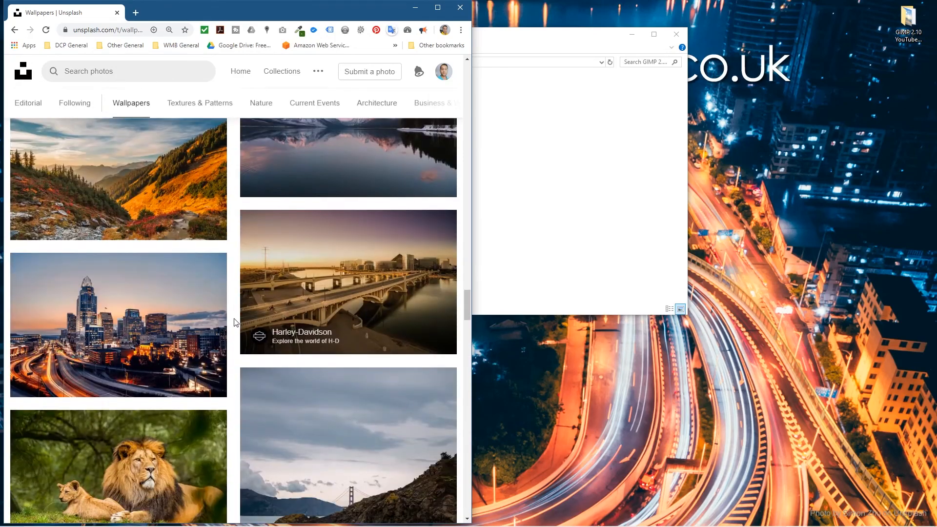
scroll(234, 324, down, 7)
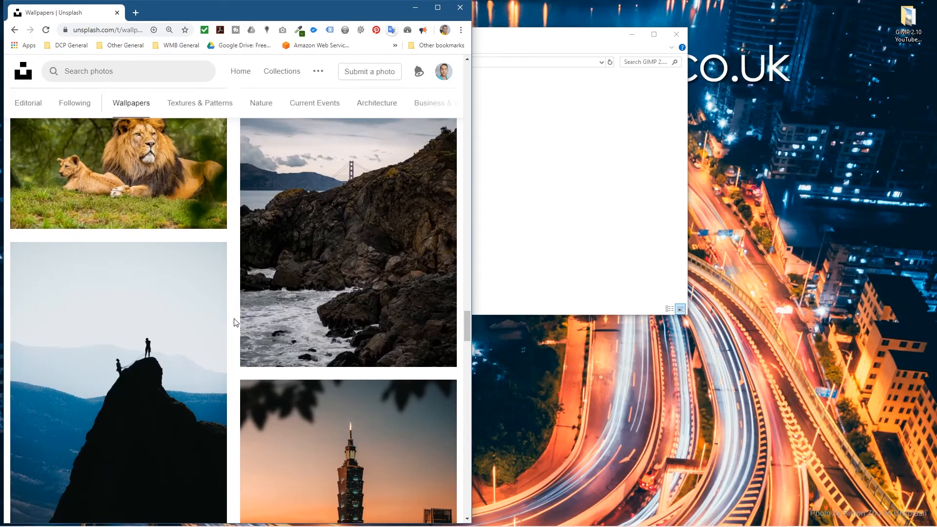
scroll(235, 324, down, 6)
scroll(235, 324, down, 20)
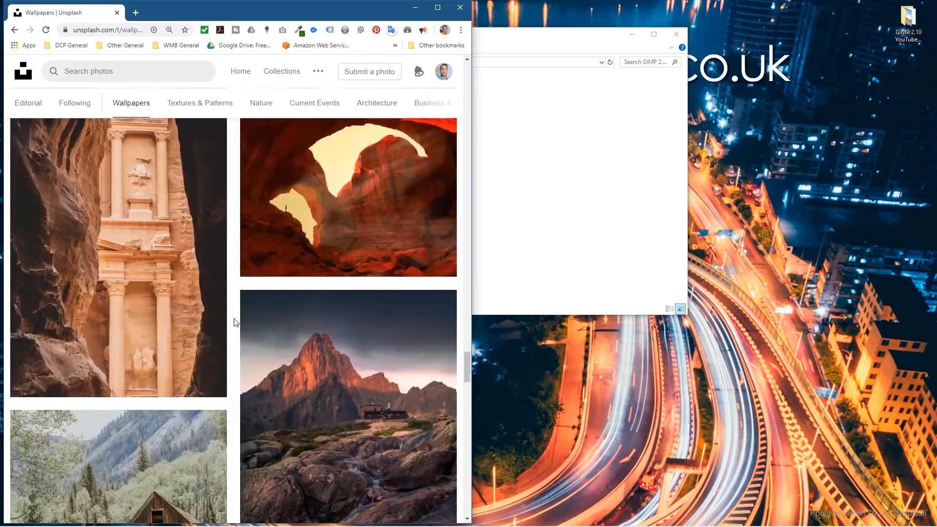
scroll(235, 323, down, 10)
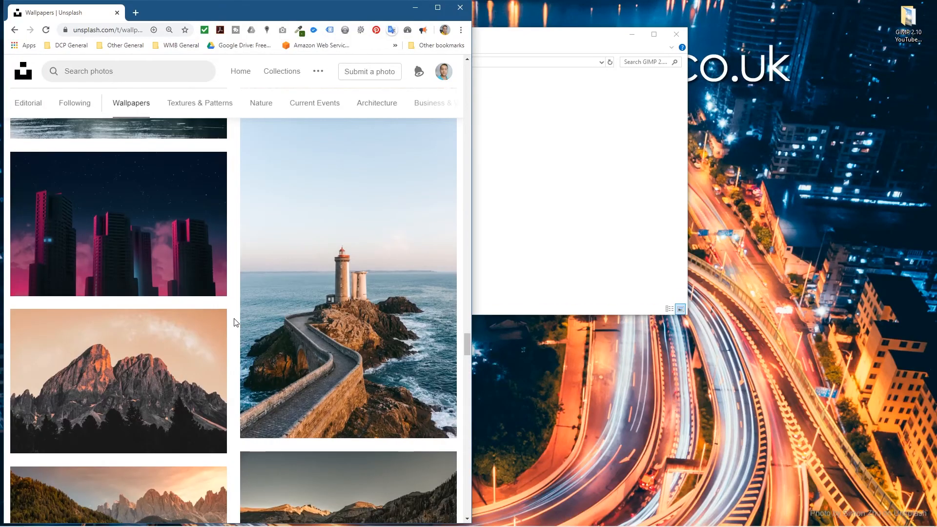
scroll(234, 323, down, 15)
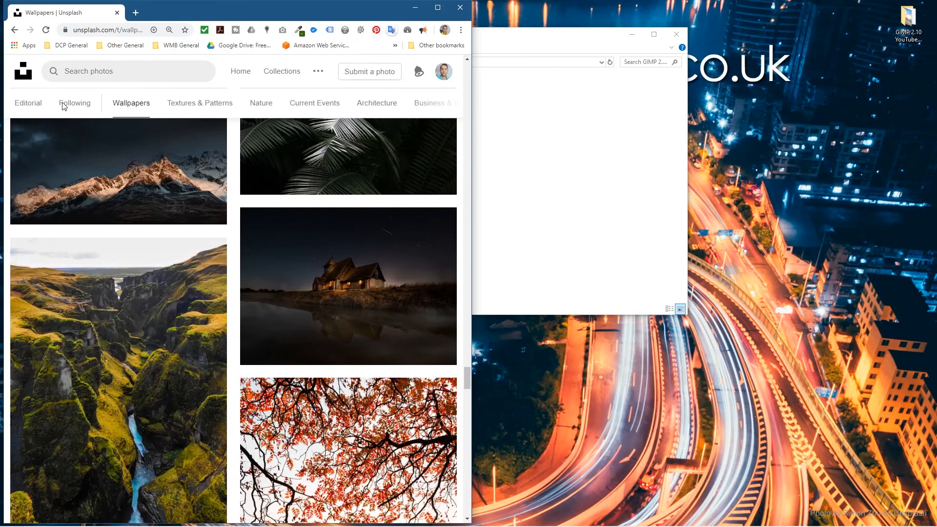
Step: Download the blue and white geometric building photo from the Architecture category and place it in the GIMP 2.10 YouTube Thumbnail Tutorial folder
click(379, 104)
scroll(217, 350, down, 5)
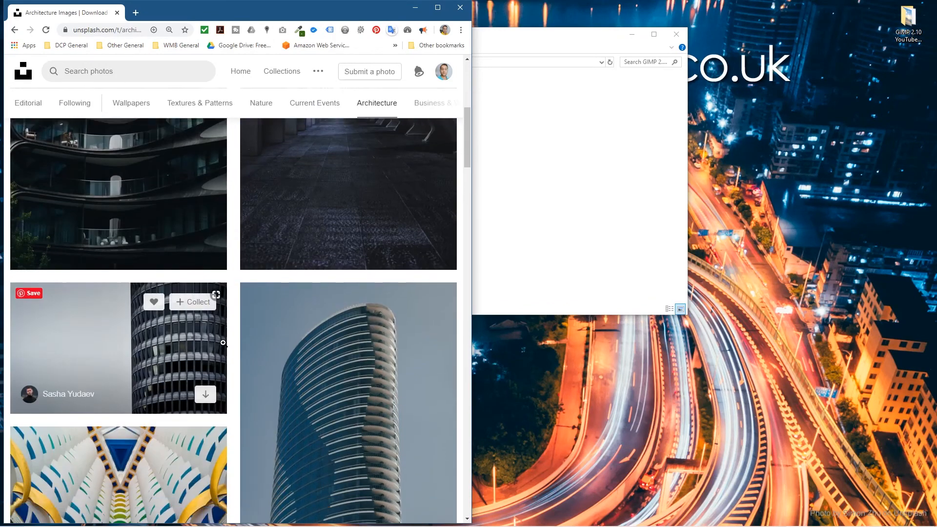
scroll(231, 344, down, 7)
scroll(231, 344, down, 8)
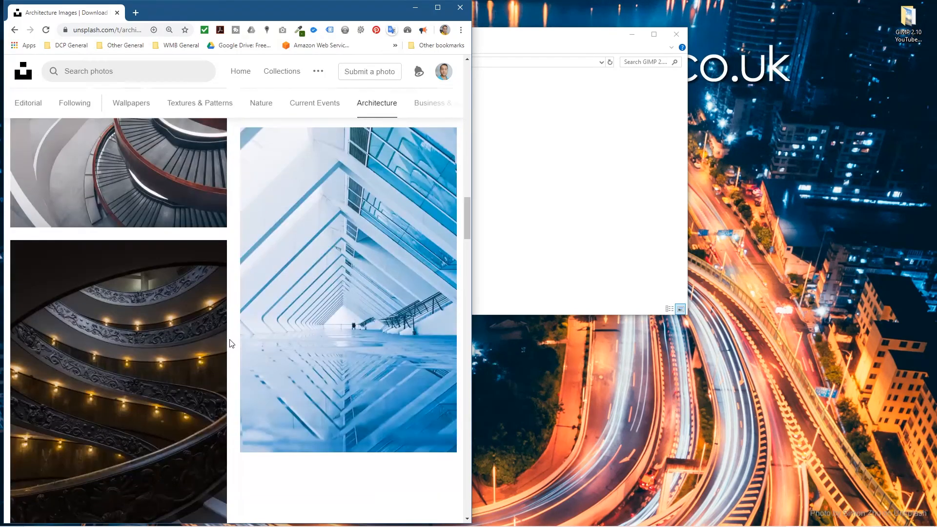
click(443, 132)
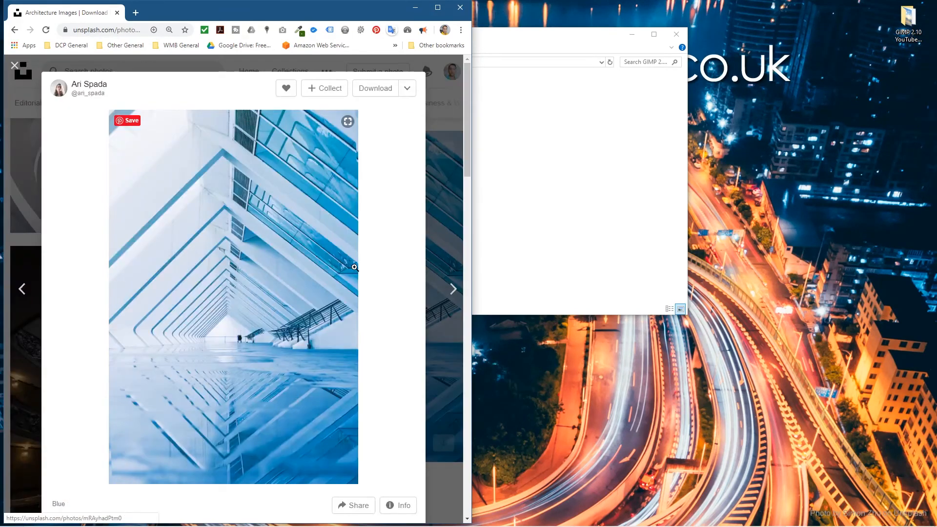
click(380, 88)
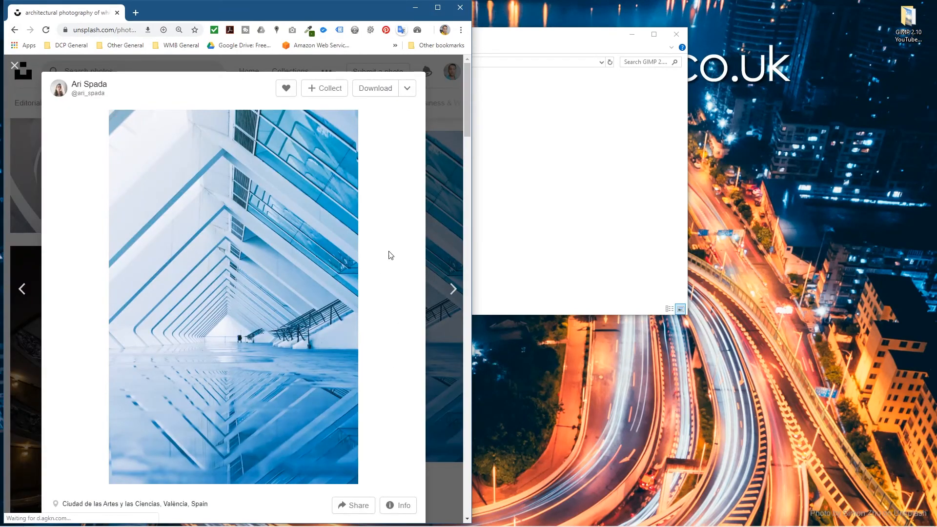
drag(59, 511, 651, 173)
drag(401, 32, 401, 67)
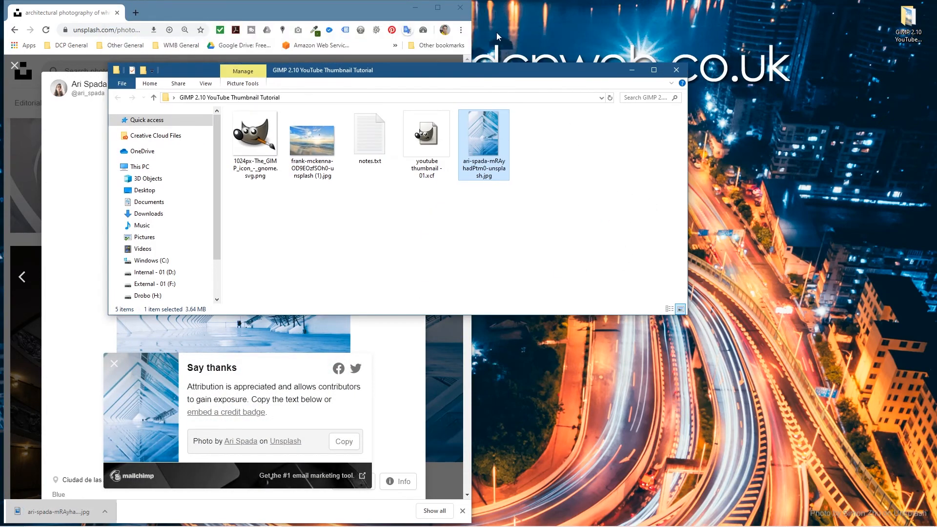
Step: Switch back to GIMP and insert the downloaded architecture photo as a new layer directly above the background image layer
key(alt+Tab)
key(alt+Tab)
key(alt+Tab)
key(alt+Tab)
key(alt+Tab)
key(alt+Tab)
key(alt+Tab)
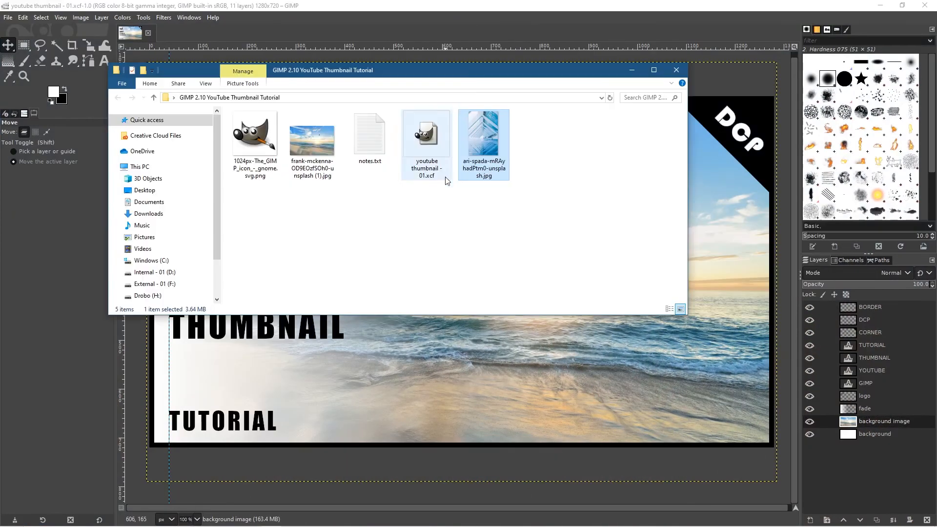
click(869, 419)
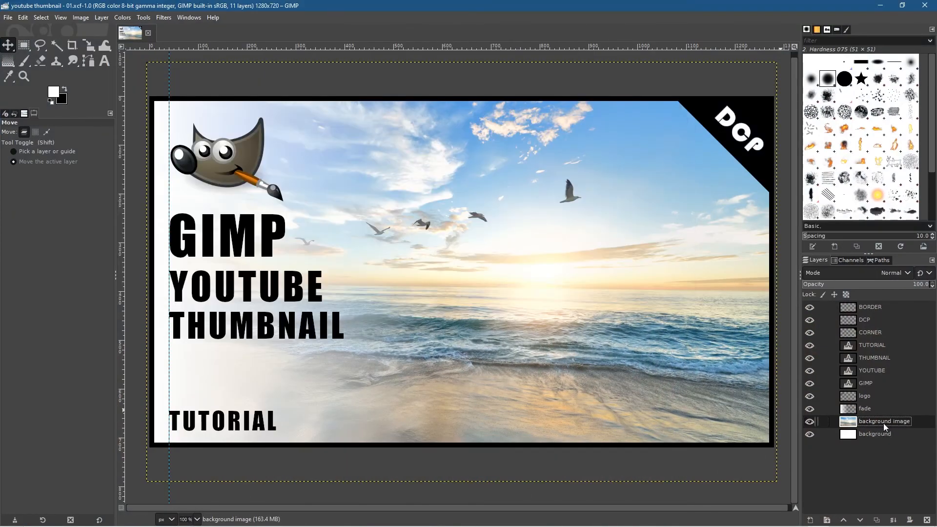
key(alt+Tab)
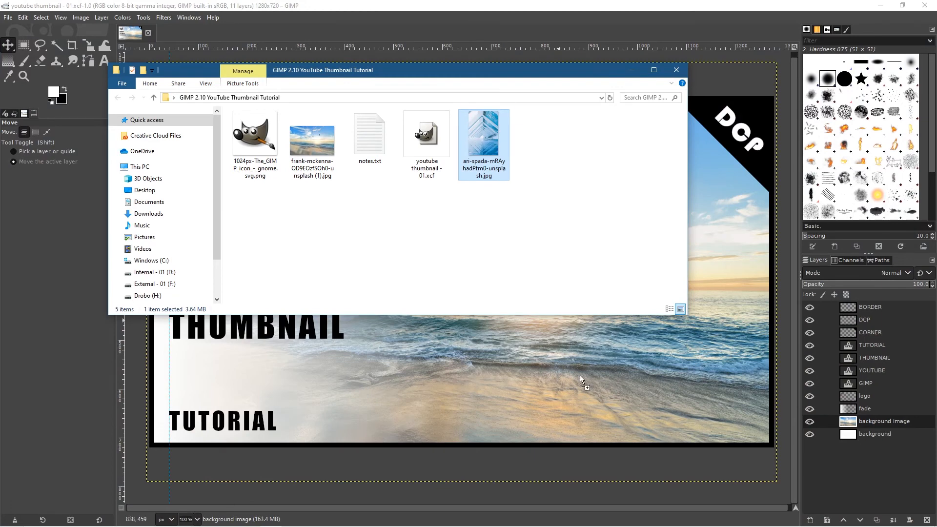
drag(583, 375, 585, 374)
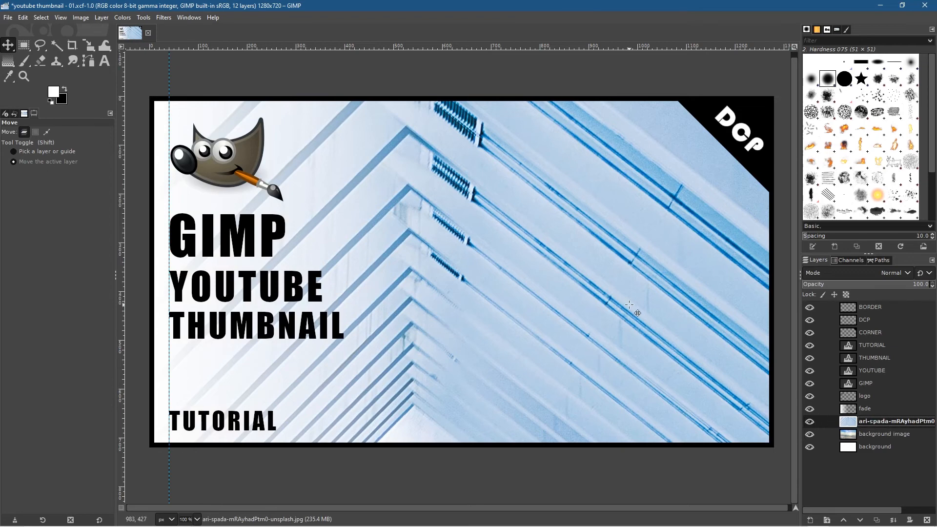
Step: Lower the architecture photo layer's opacity to 55.6 and scale it proportionally about its centre to 1339 by 2009 px
ctrl+scroll(630, 305, down, 5)
ctrl+scroll(630, 305, down, 2)
ctrl+scroll(630, 305, up, 1)
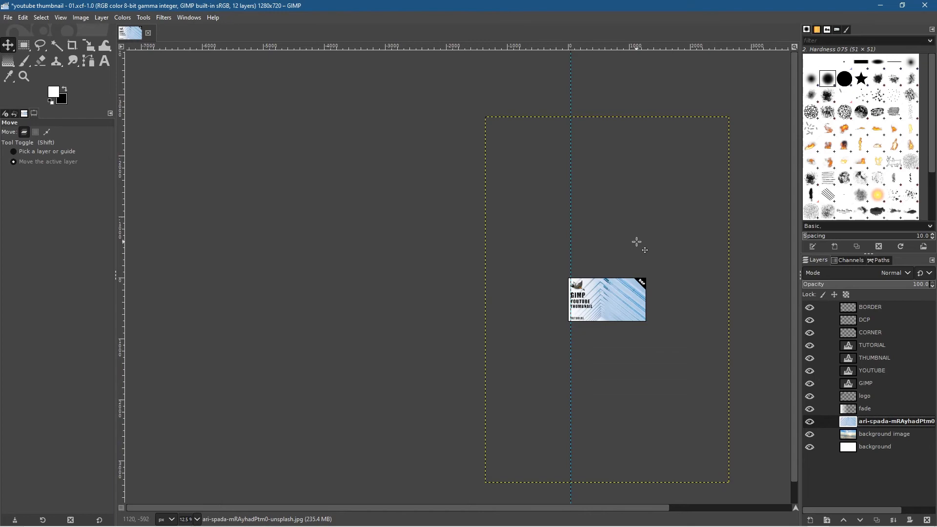
key(shift+s)
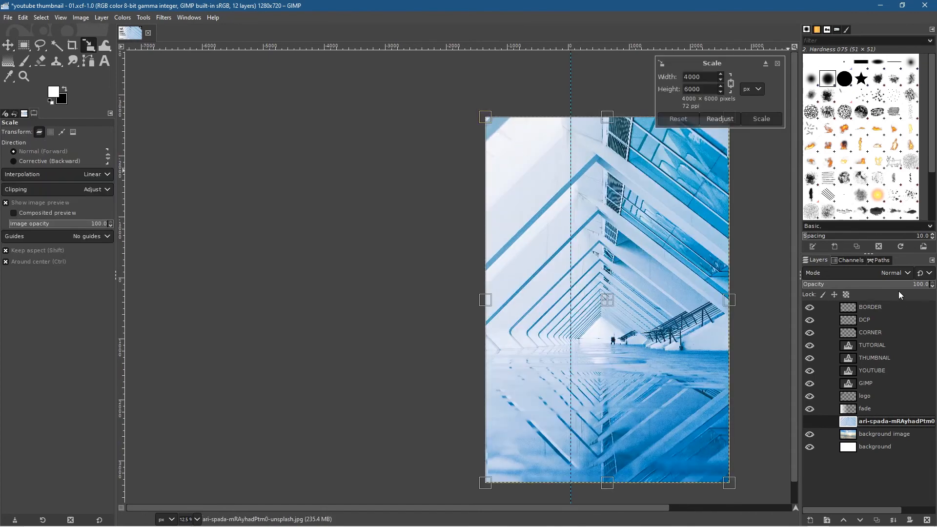
click(874, 289)
drag(485, 118, 541, 202)
drag(701, 227, 799, 254)
click(768, 120)
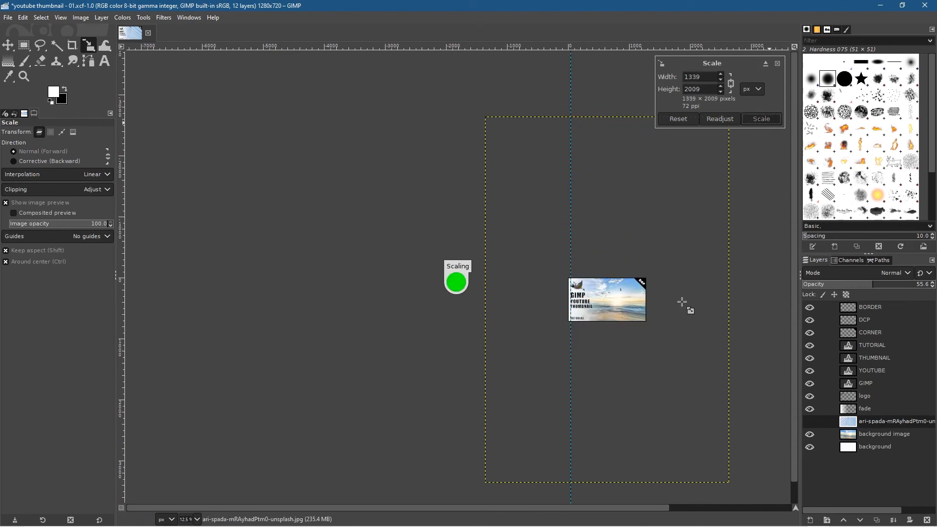
scroll(686, 299, up, 5)
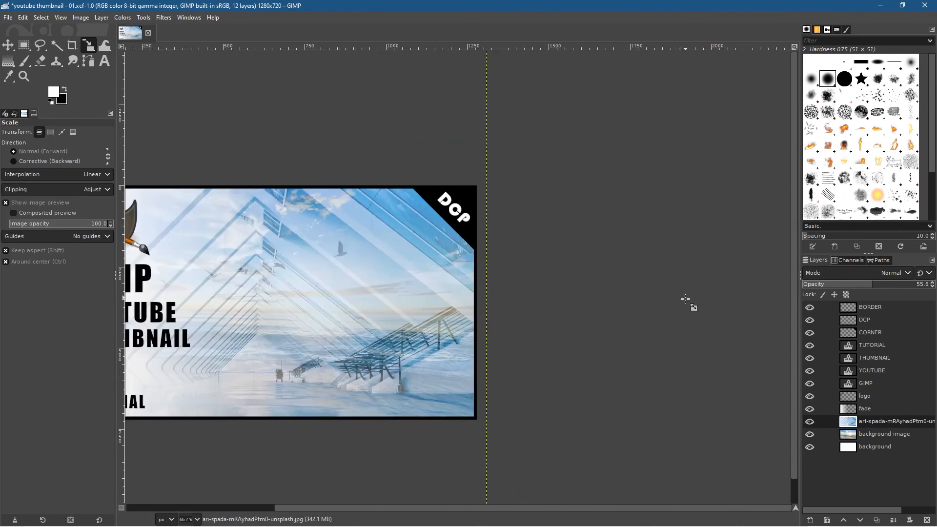
scroll(690, 303, up, 2)
scroll(613, 308, down, 2)
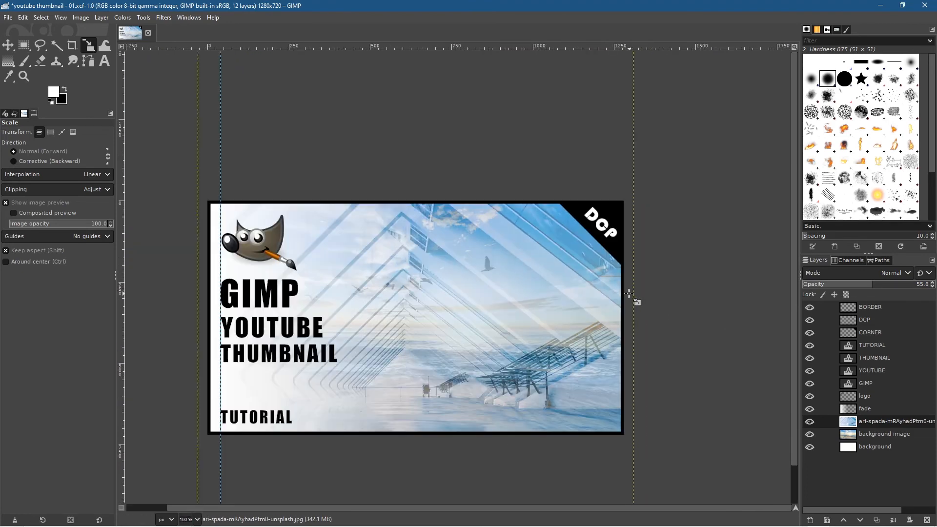
Step: Set the architecture photo layer's opacity to 100
drag(517, 293, 589, 283)
scroll(580, 282, up, 1)
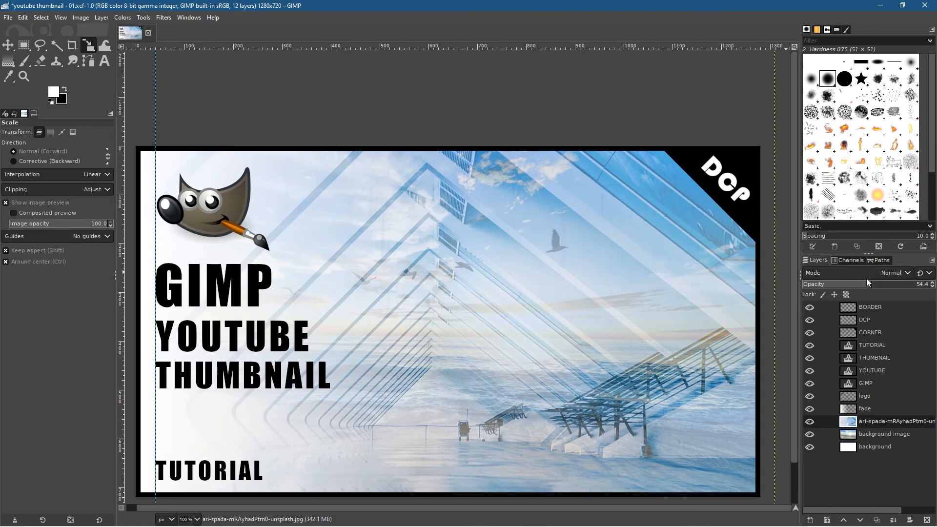
drag(872, 289, 928, 288)
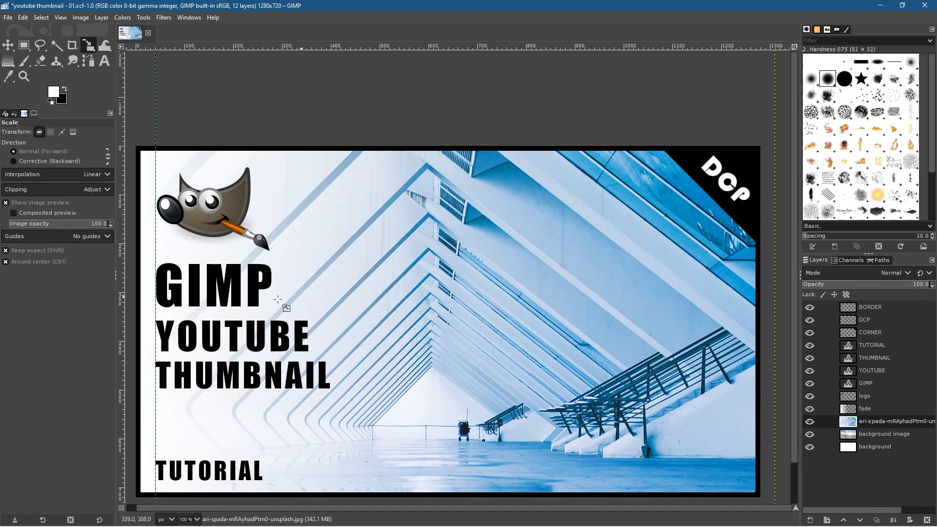
Step: Compare the thumbnail with and without the fade layer by toggling its visibility, leaving the layer visible
click(810, 409)
click(810, 410)
click(810, 409)
click(810, 410)
click(810, 409)
click(811, 409)
click(810, 410)
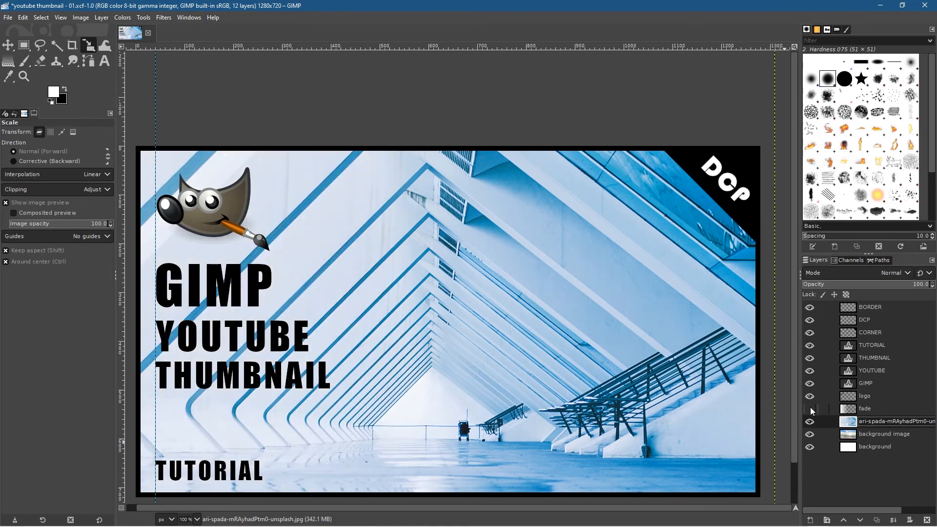
click(810, 410)
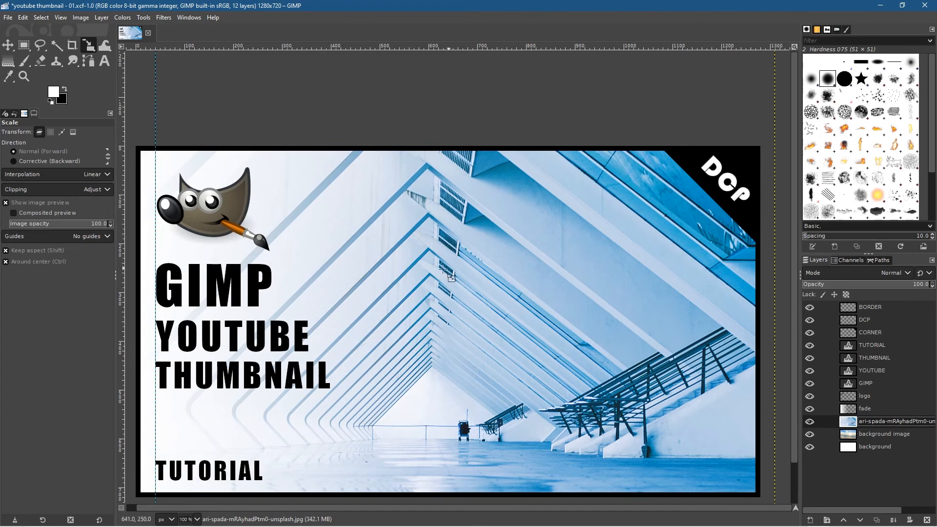
Step: Save the finished thumbnail project to its existing file, youtube thumbnail - 01.xcf
drag(479, 316, 485, 271)
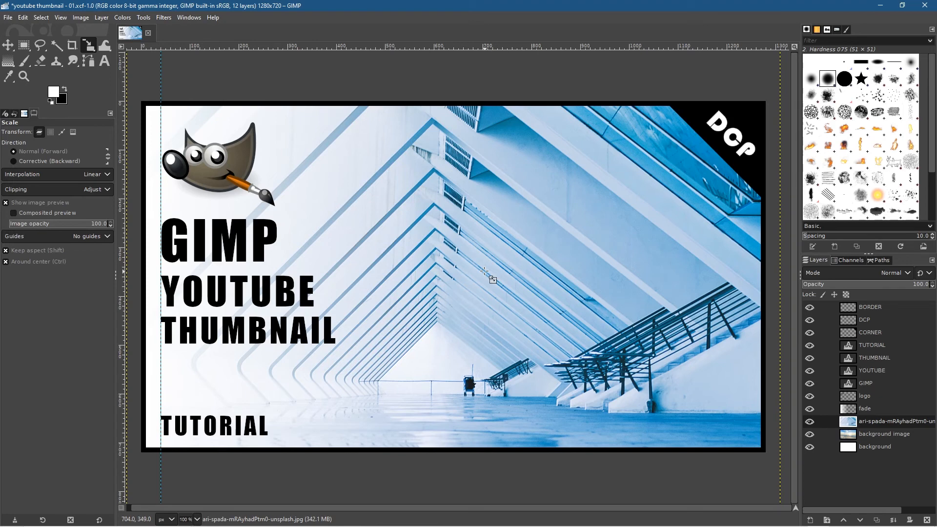
key(ctrl+s)
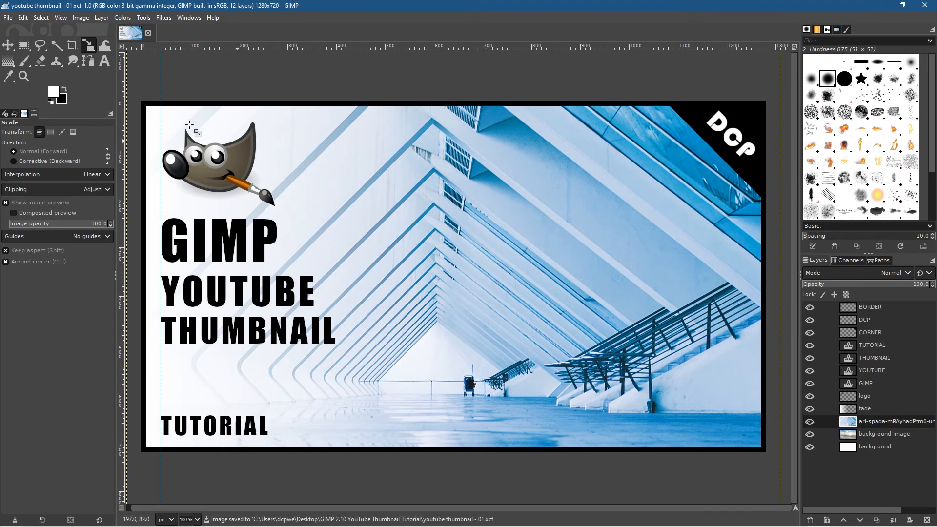
click(7, 46)
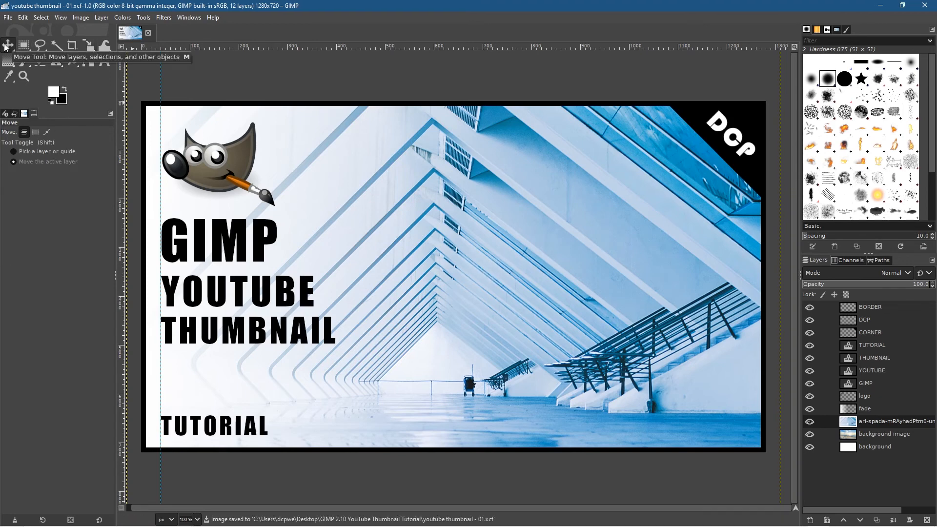
click(9, 18)
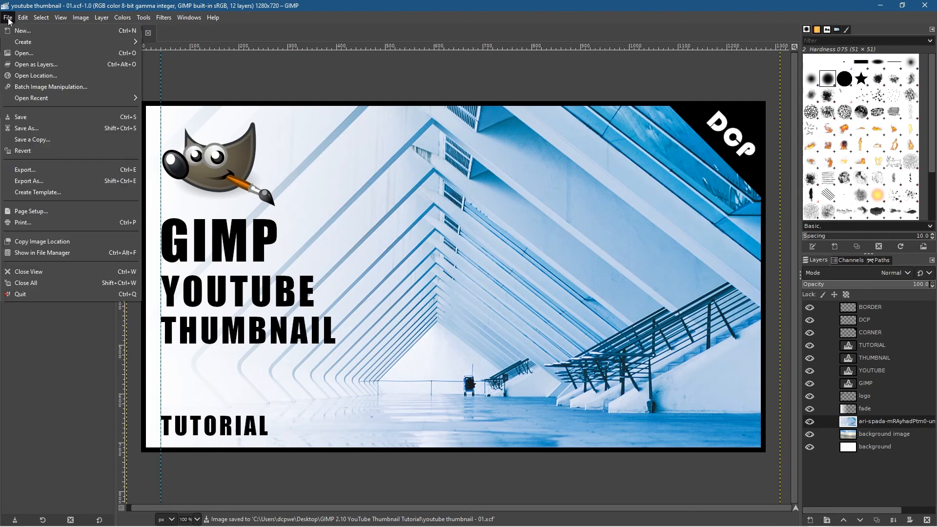
click(21, 117)
Step: Start exporting the thumbnail to the GIMP 2.10 YouTube Thumbnail Tutorial folder with JPEG image as the file type
click(8, 17)
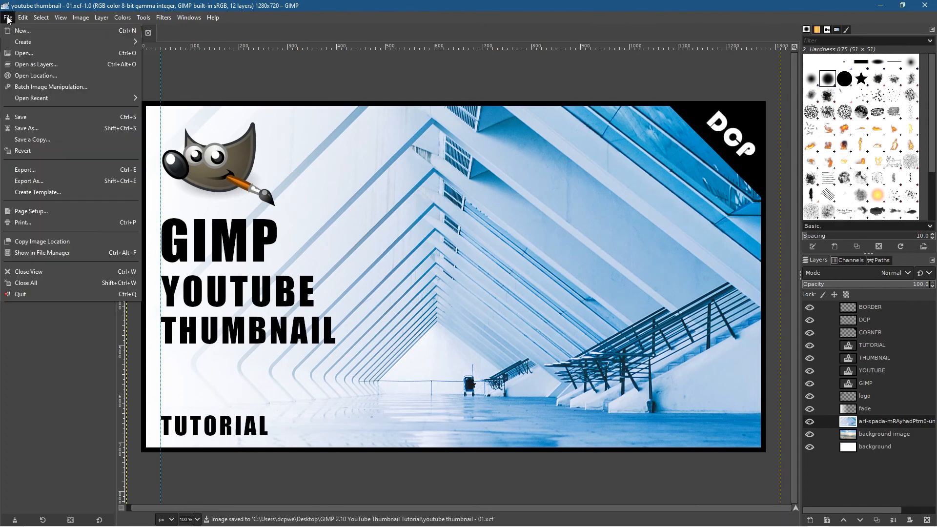
click(55, 180)
click(47, 321)
click(46, 317)
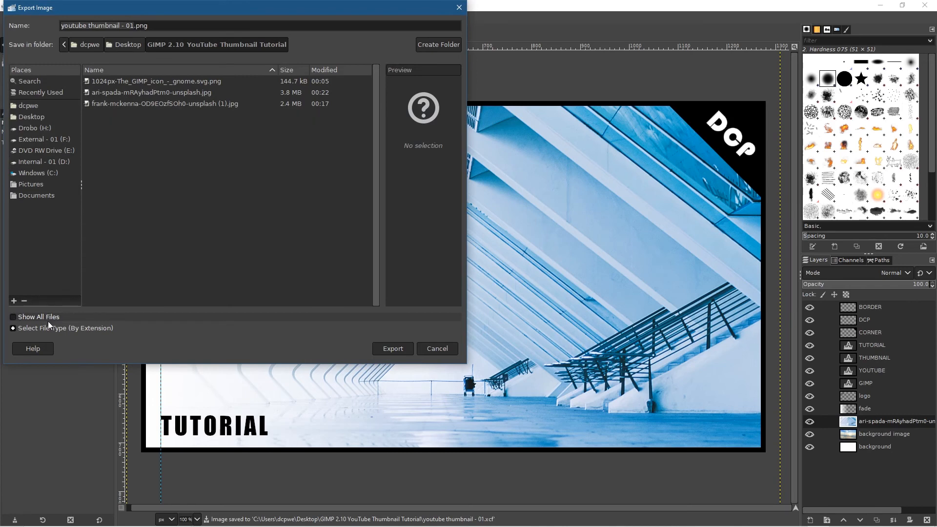
click(54, 329)
scroll(84, 306, down, 2)
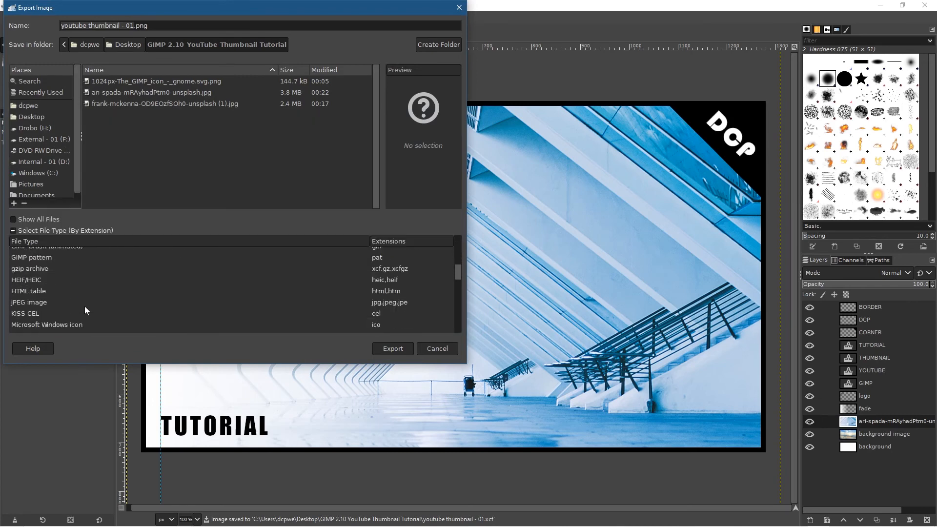
click(77, 304)
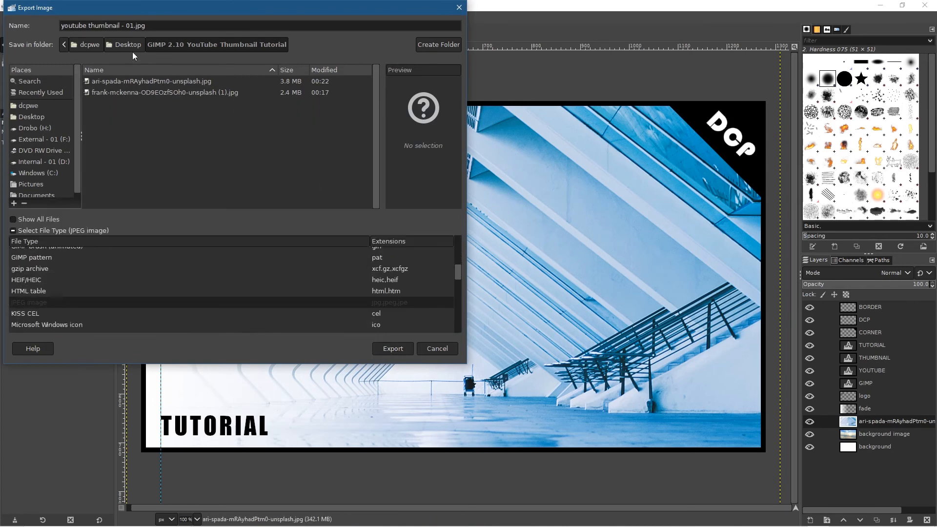
Step: Export youtube thumbnail - 01.jpg at maximum JPEG quality and close the project image
click(400, 347)
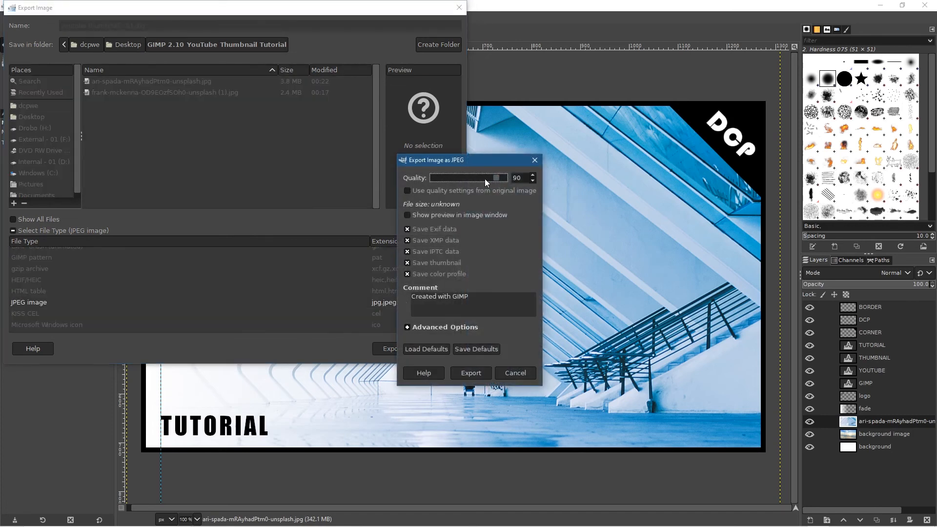
drag(502, 180, 616, 188)
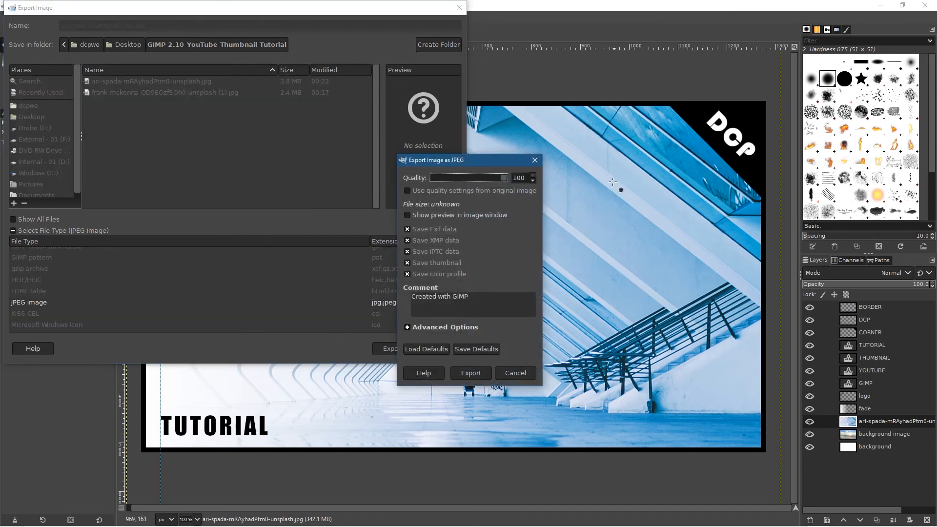
click(472, 372)
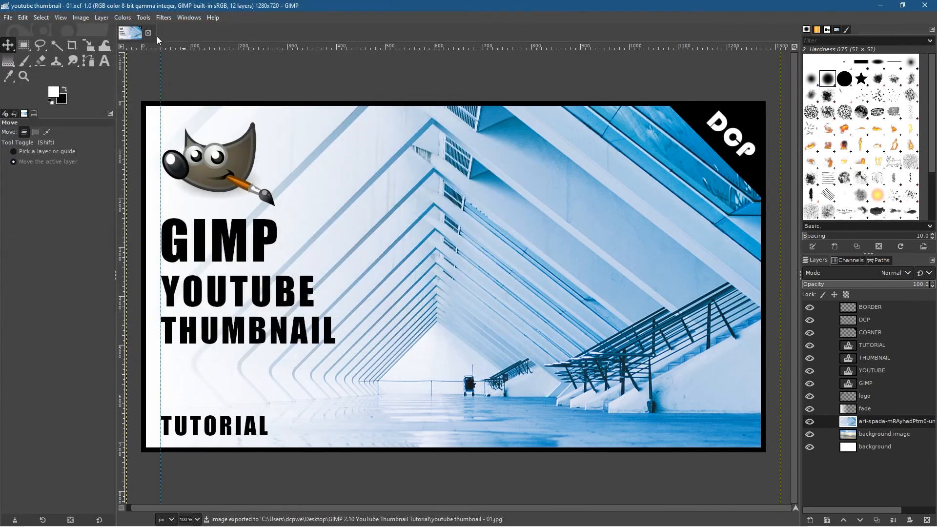
click(148, 33)
Step: Switch to the project folder, inspect youtube thumbnail - 01.jpg in Photos at maximised and reduced window sizes, and close both windows
click(881, 5)
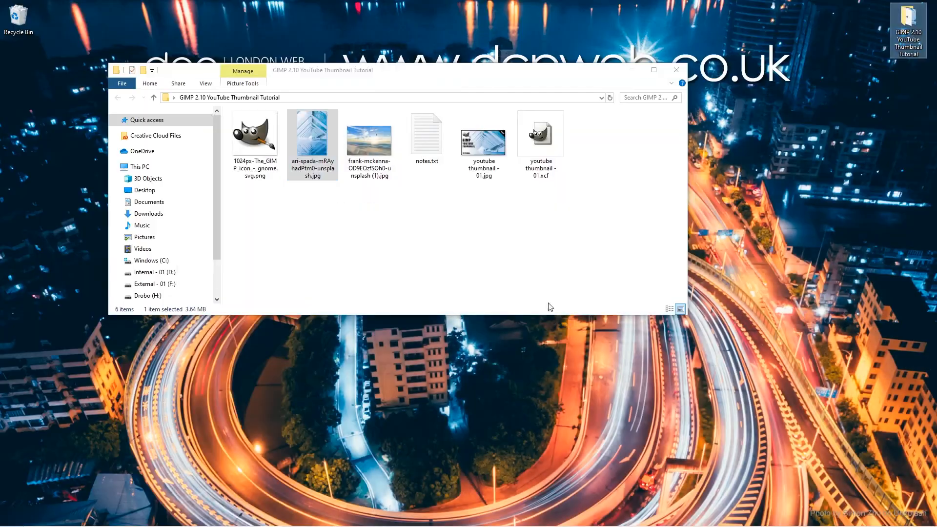
double_click(482, 143)
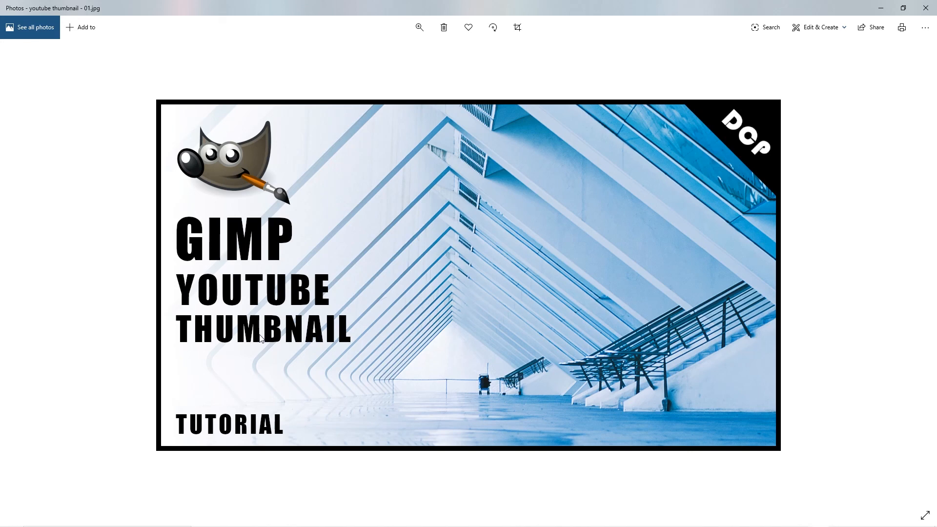
click(903, 8)
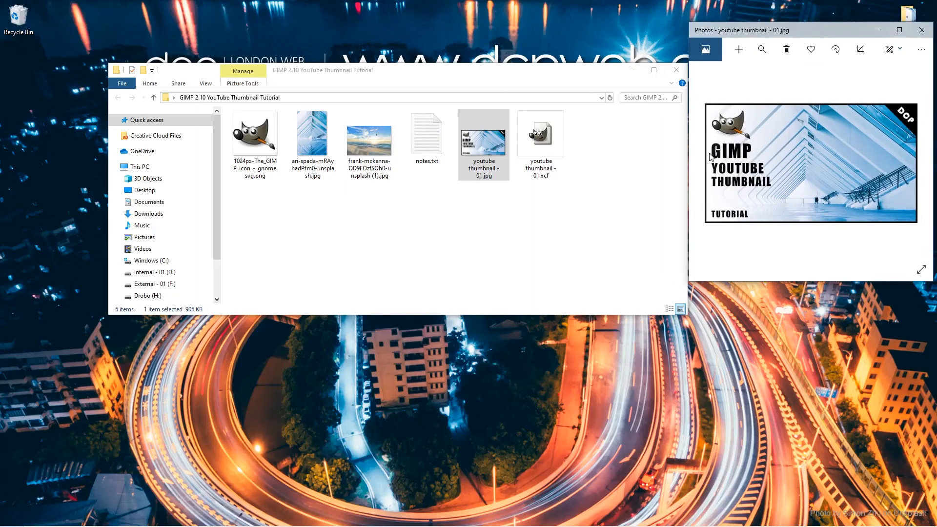
double_click(830, 32)
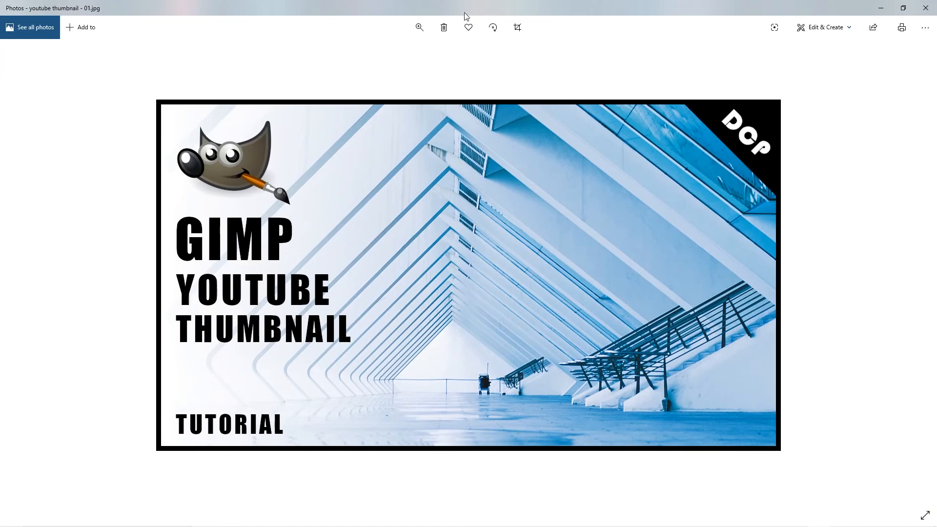
click(904, 8)
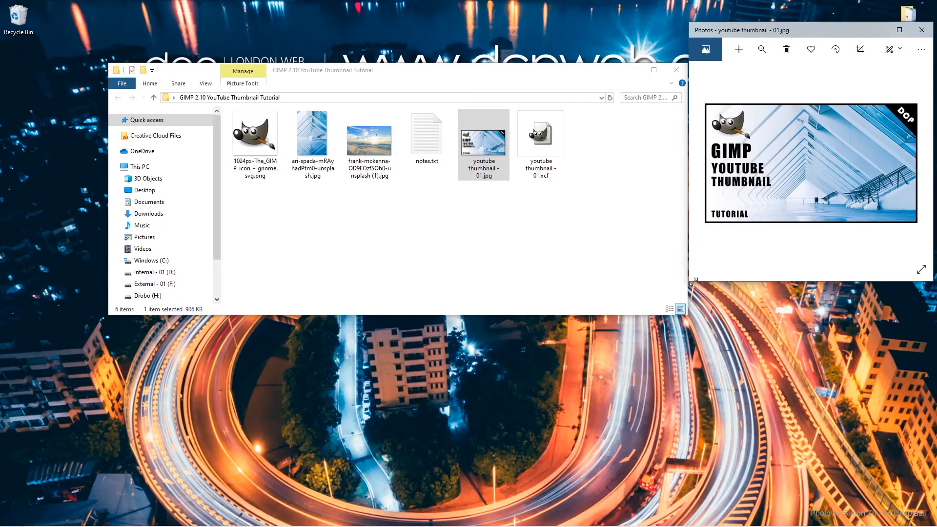
drag(692, 285, 754, 223)
drag(832, 30, 535, 157)
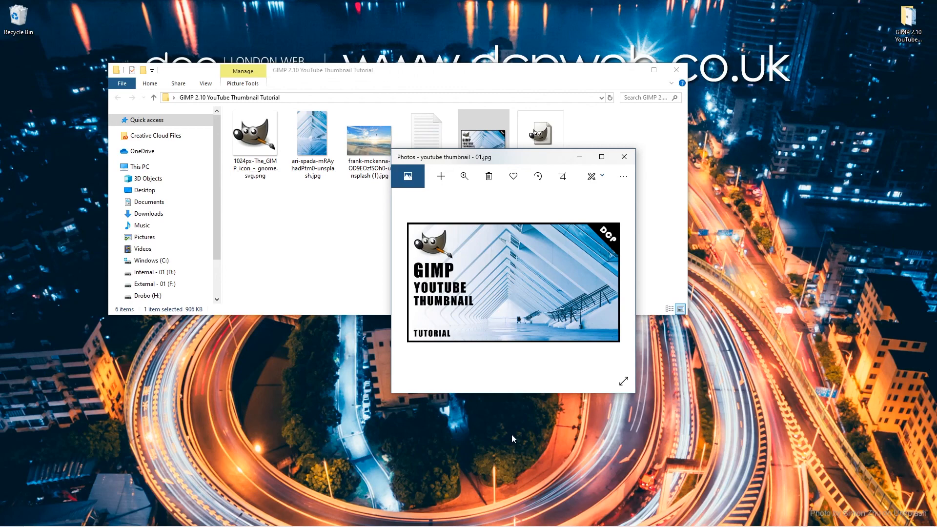
click(624, 156)
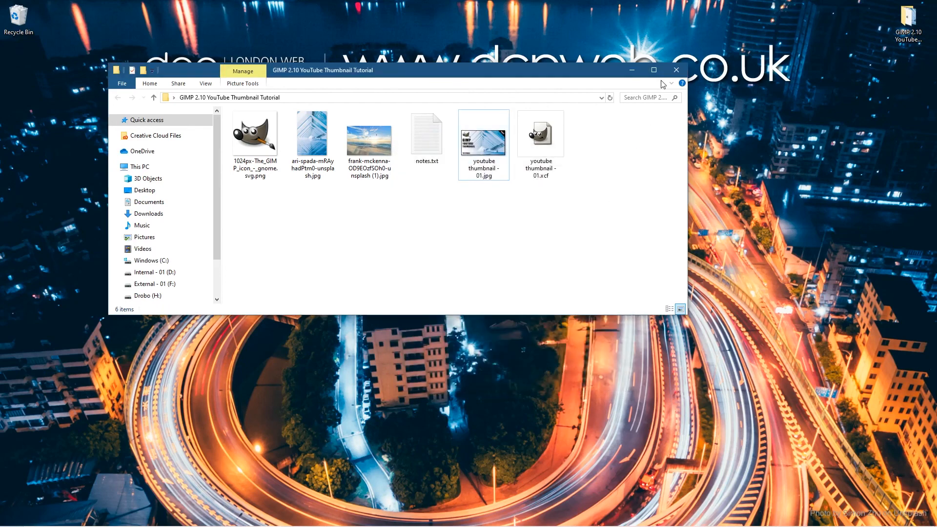
click(676, 70)
click(735, 271)
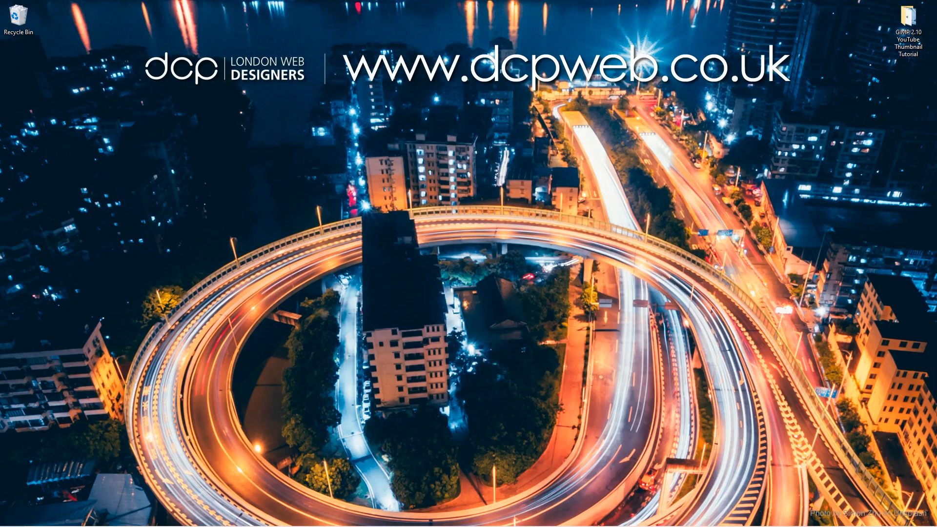